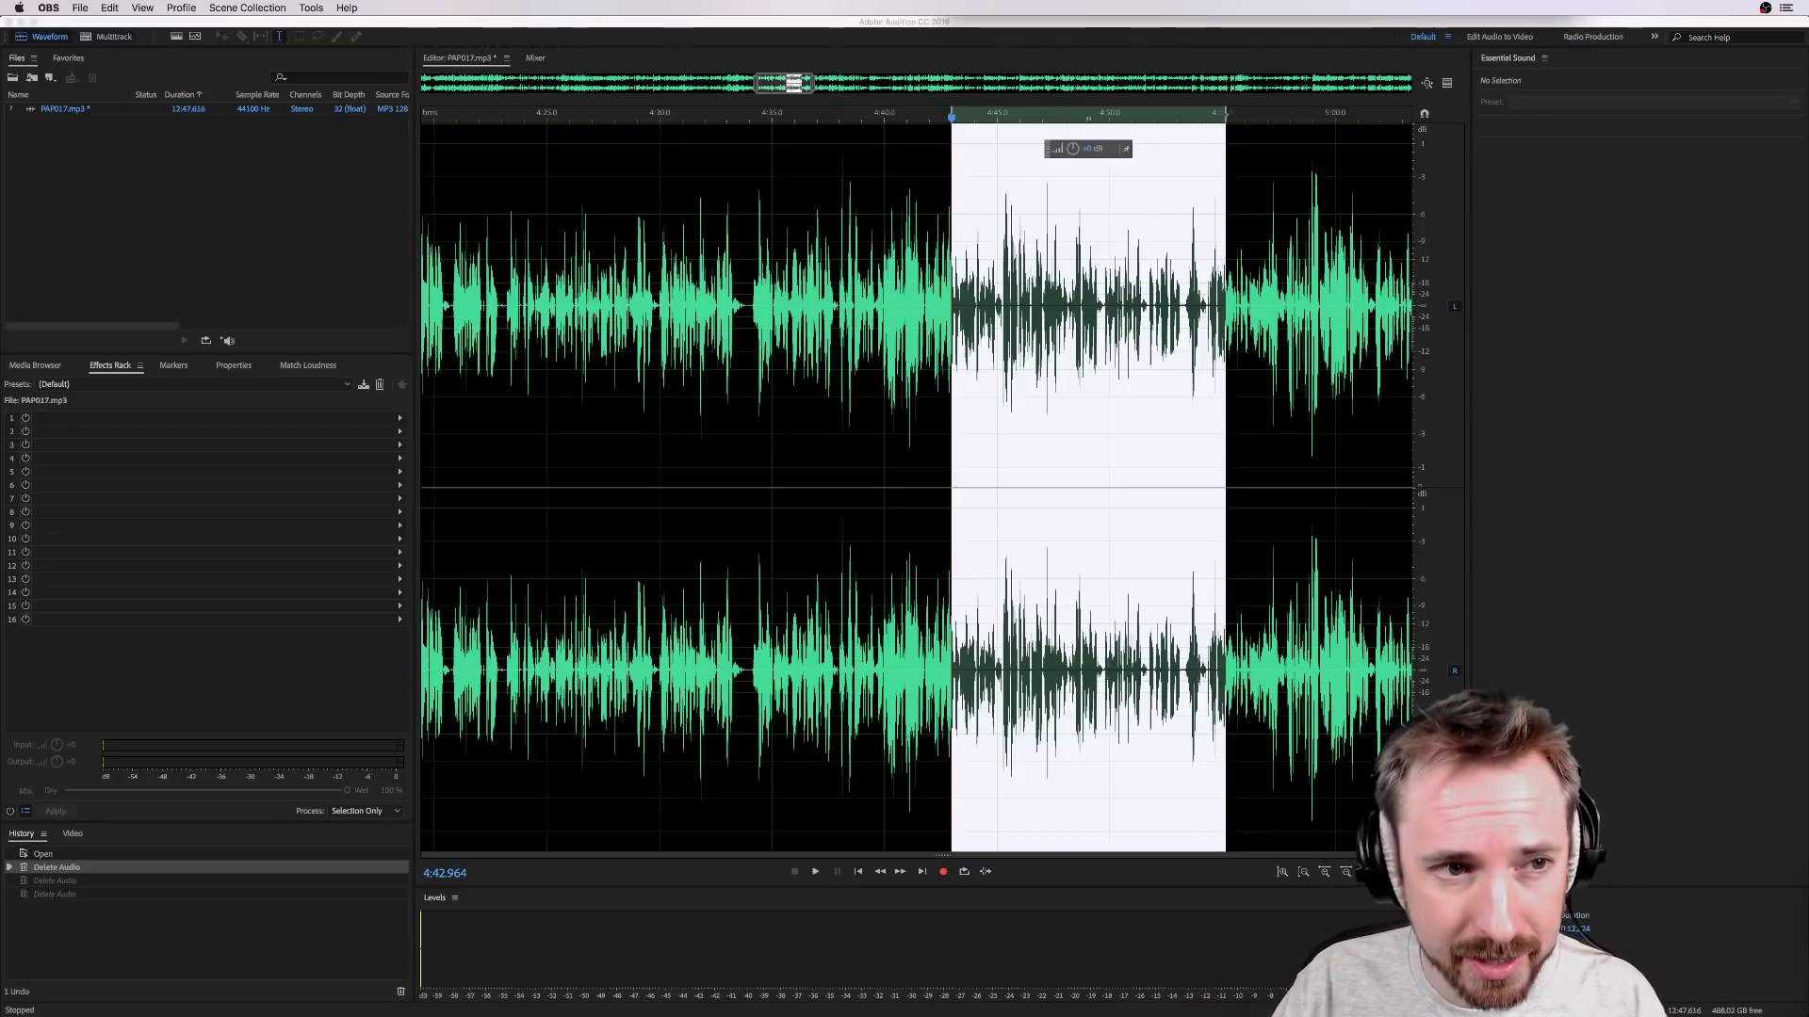
# Step: Zoom in near 4:45, play the podcast, and delete a trial cut from 4:45.3 to 4:49.4
pyautogui.click(951, 42)
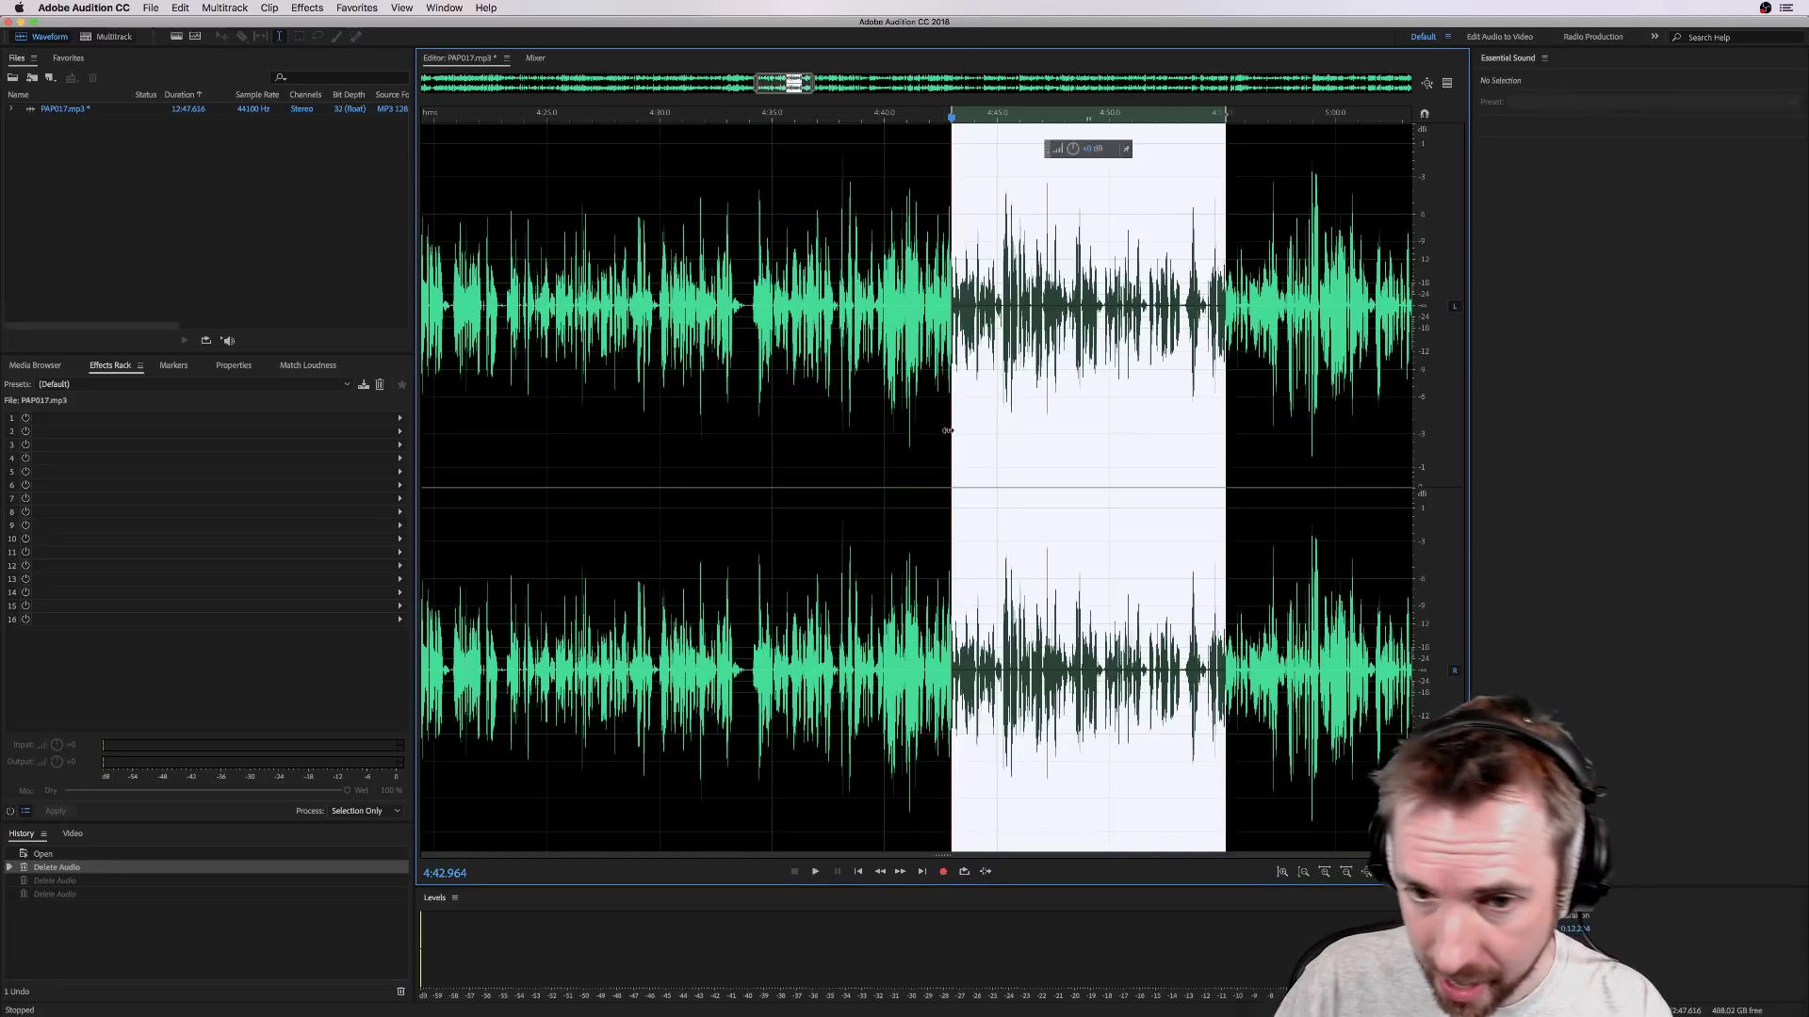
pyautogui.moveTo(956, 118); pyautogui.dragTo(965, 118)
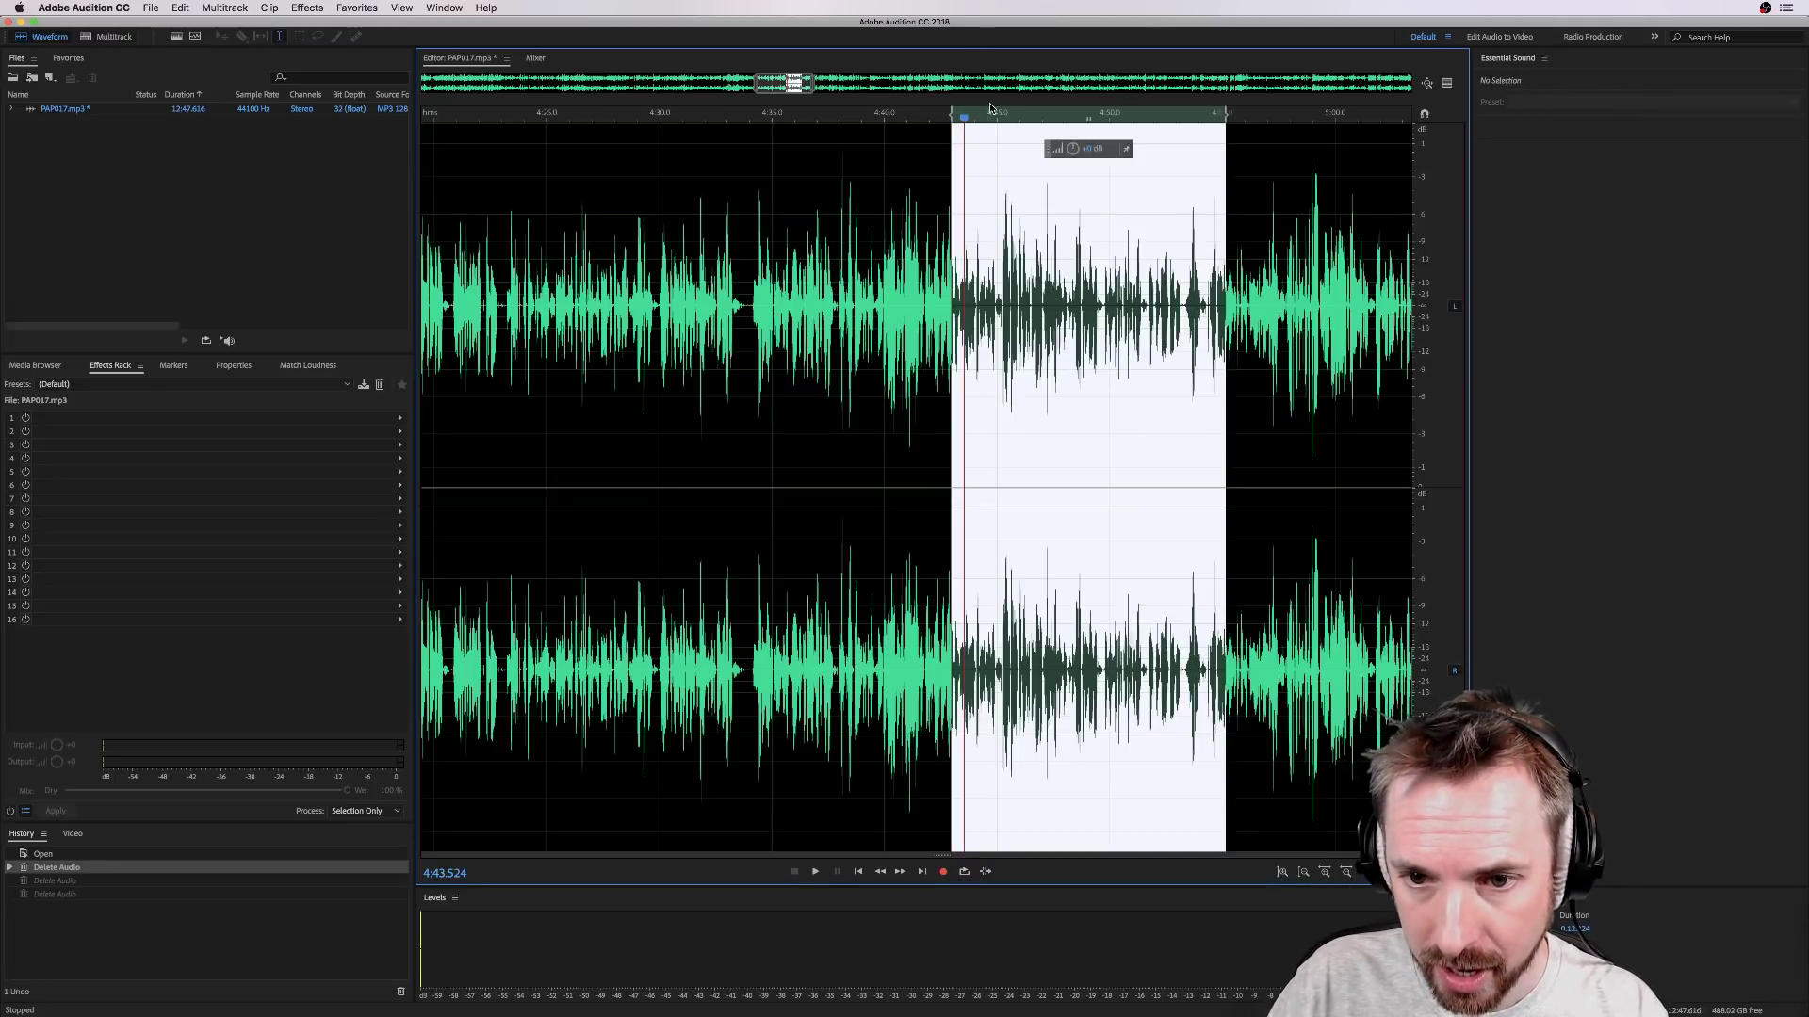
pyautogui.scroll(5, 1006, 109)
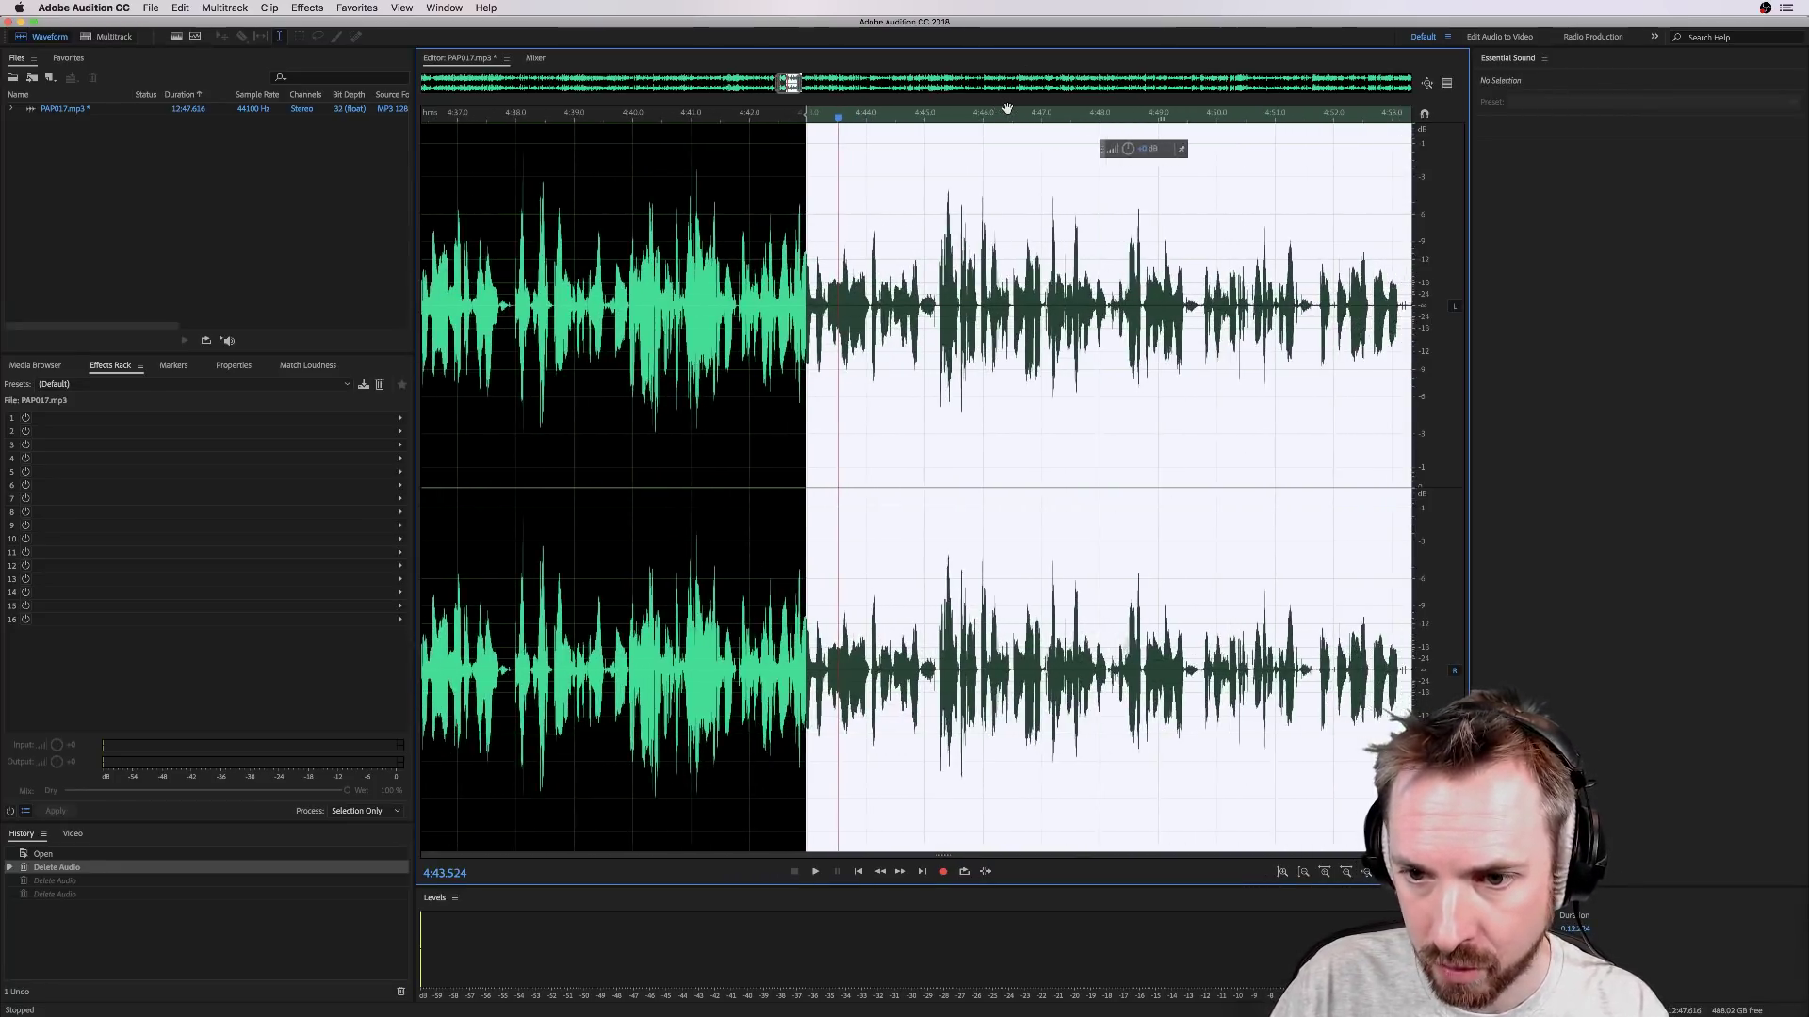
pyautogui.hscroll(5, 1003, 109)
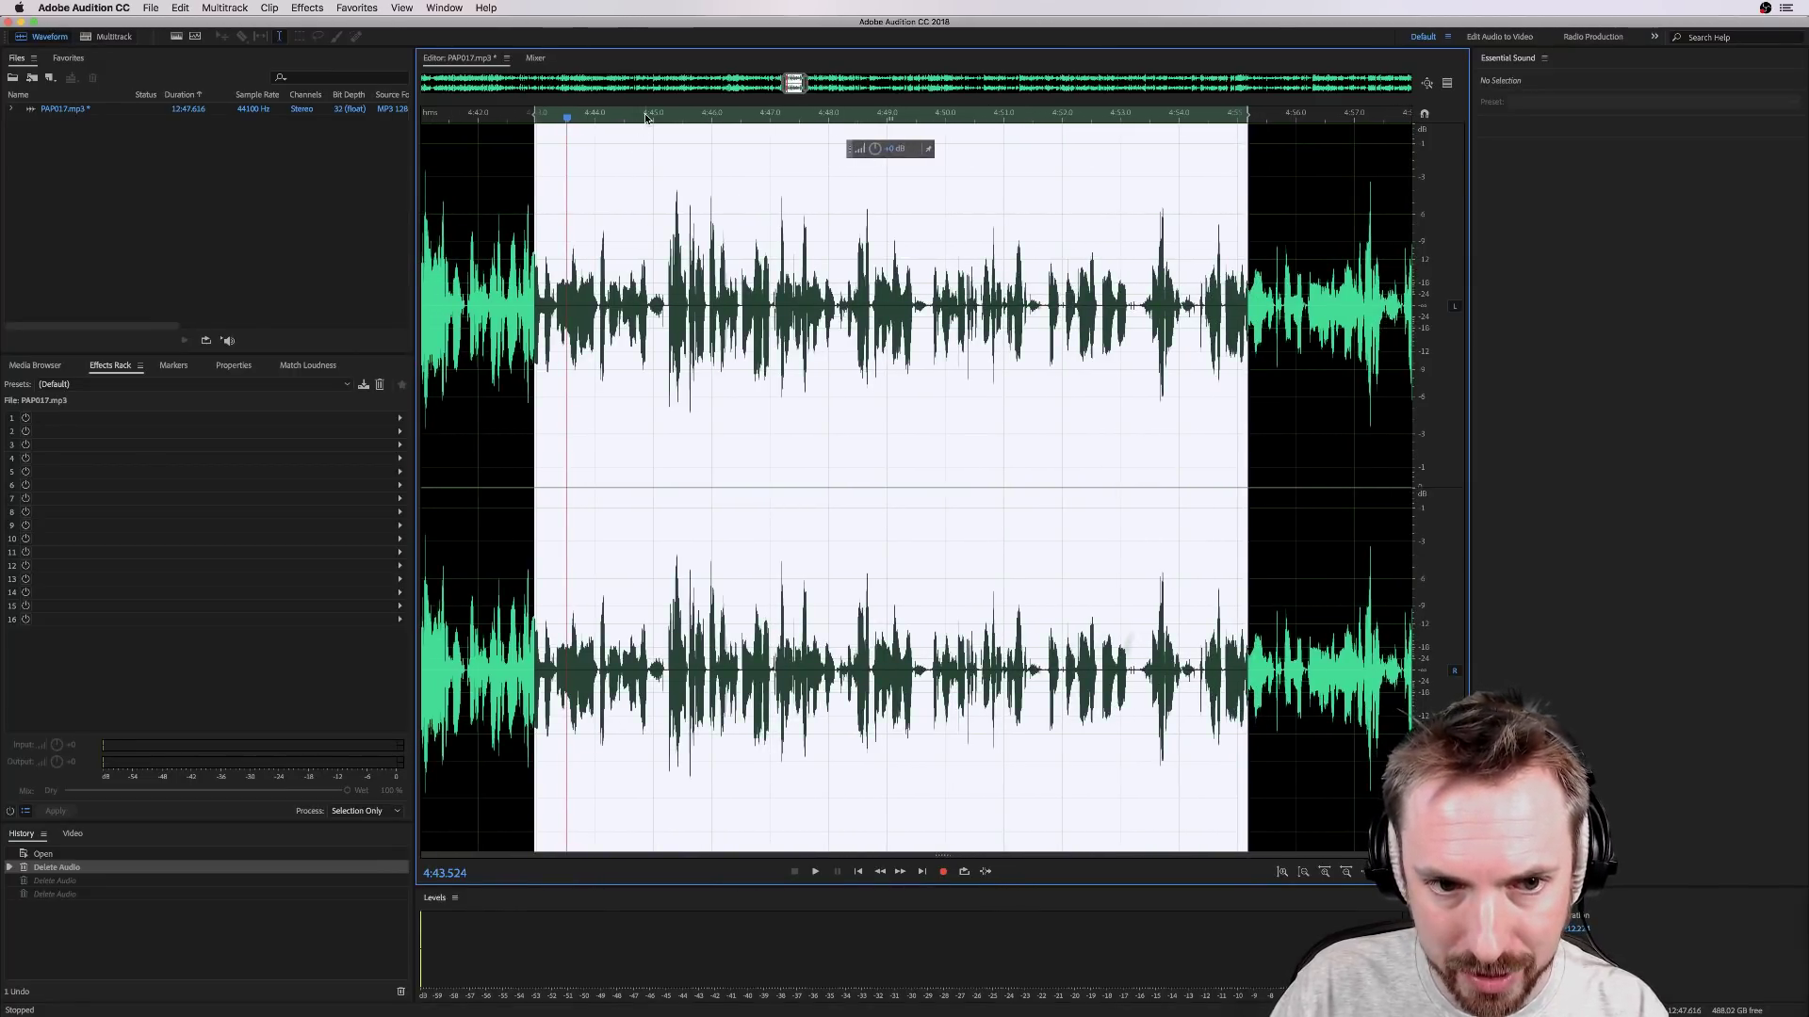
pyautogui.press('space')
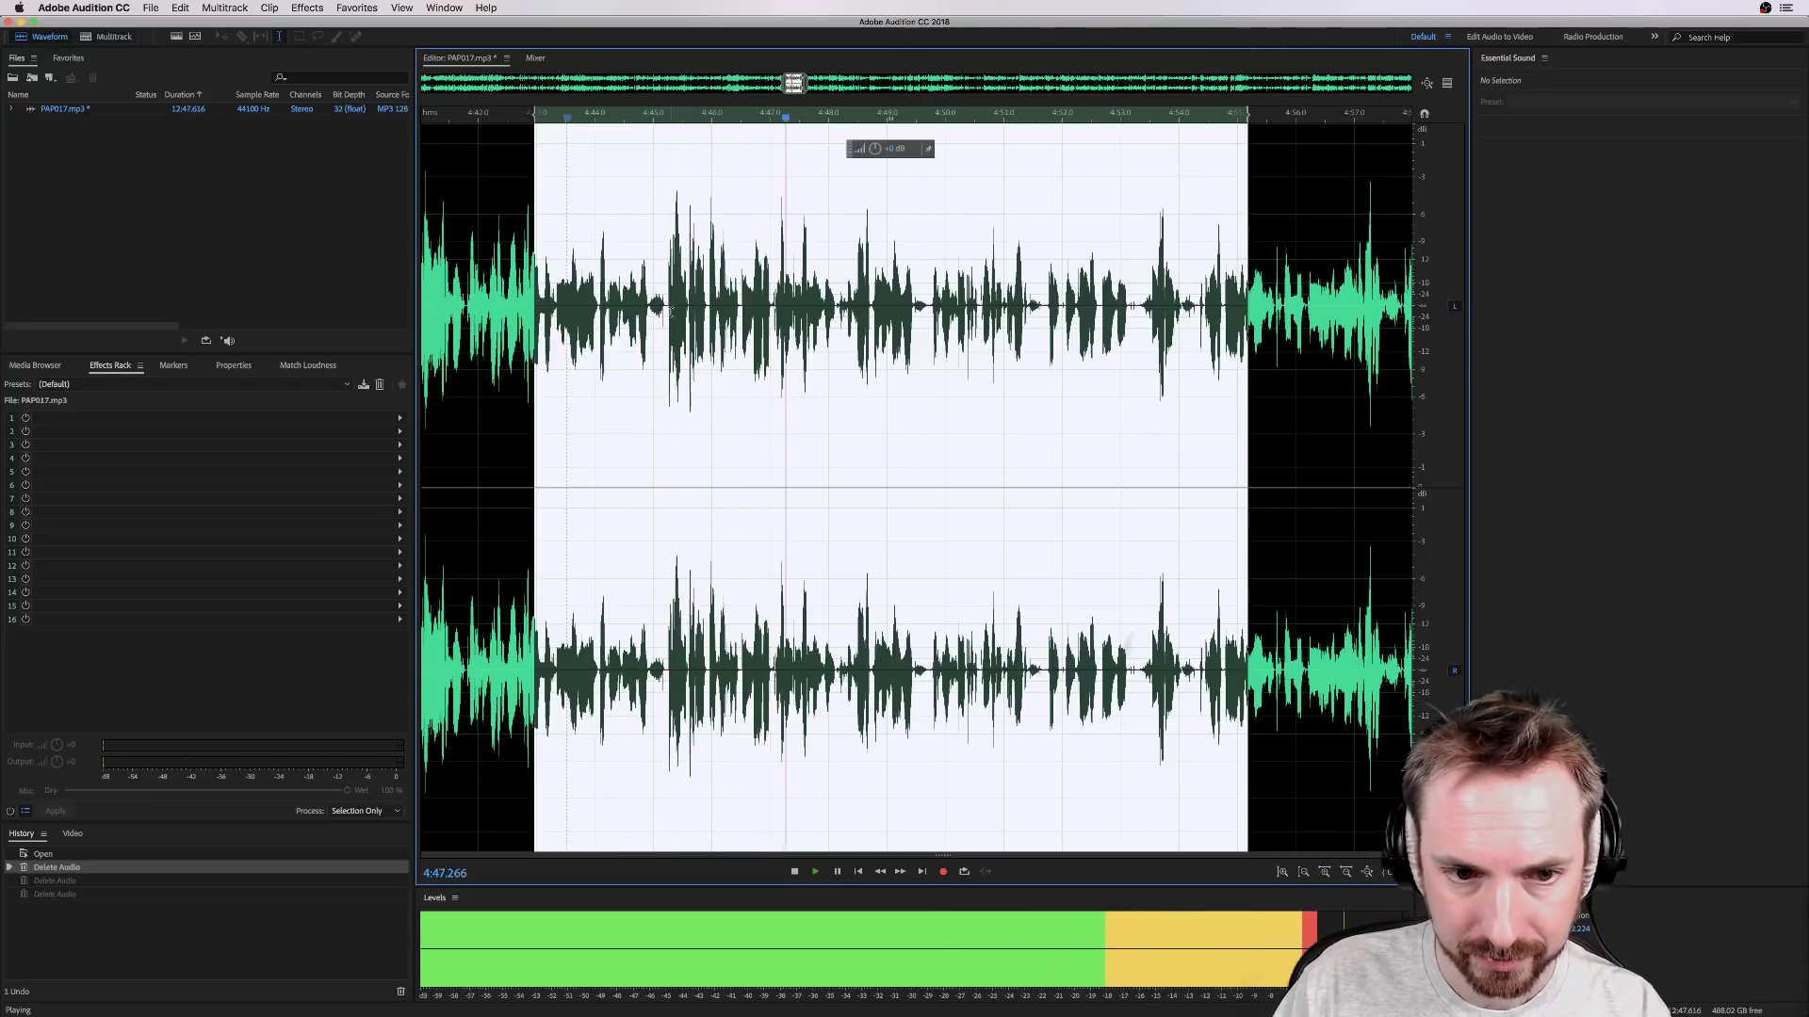
pyautogui.press('space')
pyautogui.moveTo(669, 320); pyautogui.dragTo(912, 324)
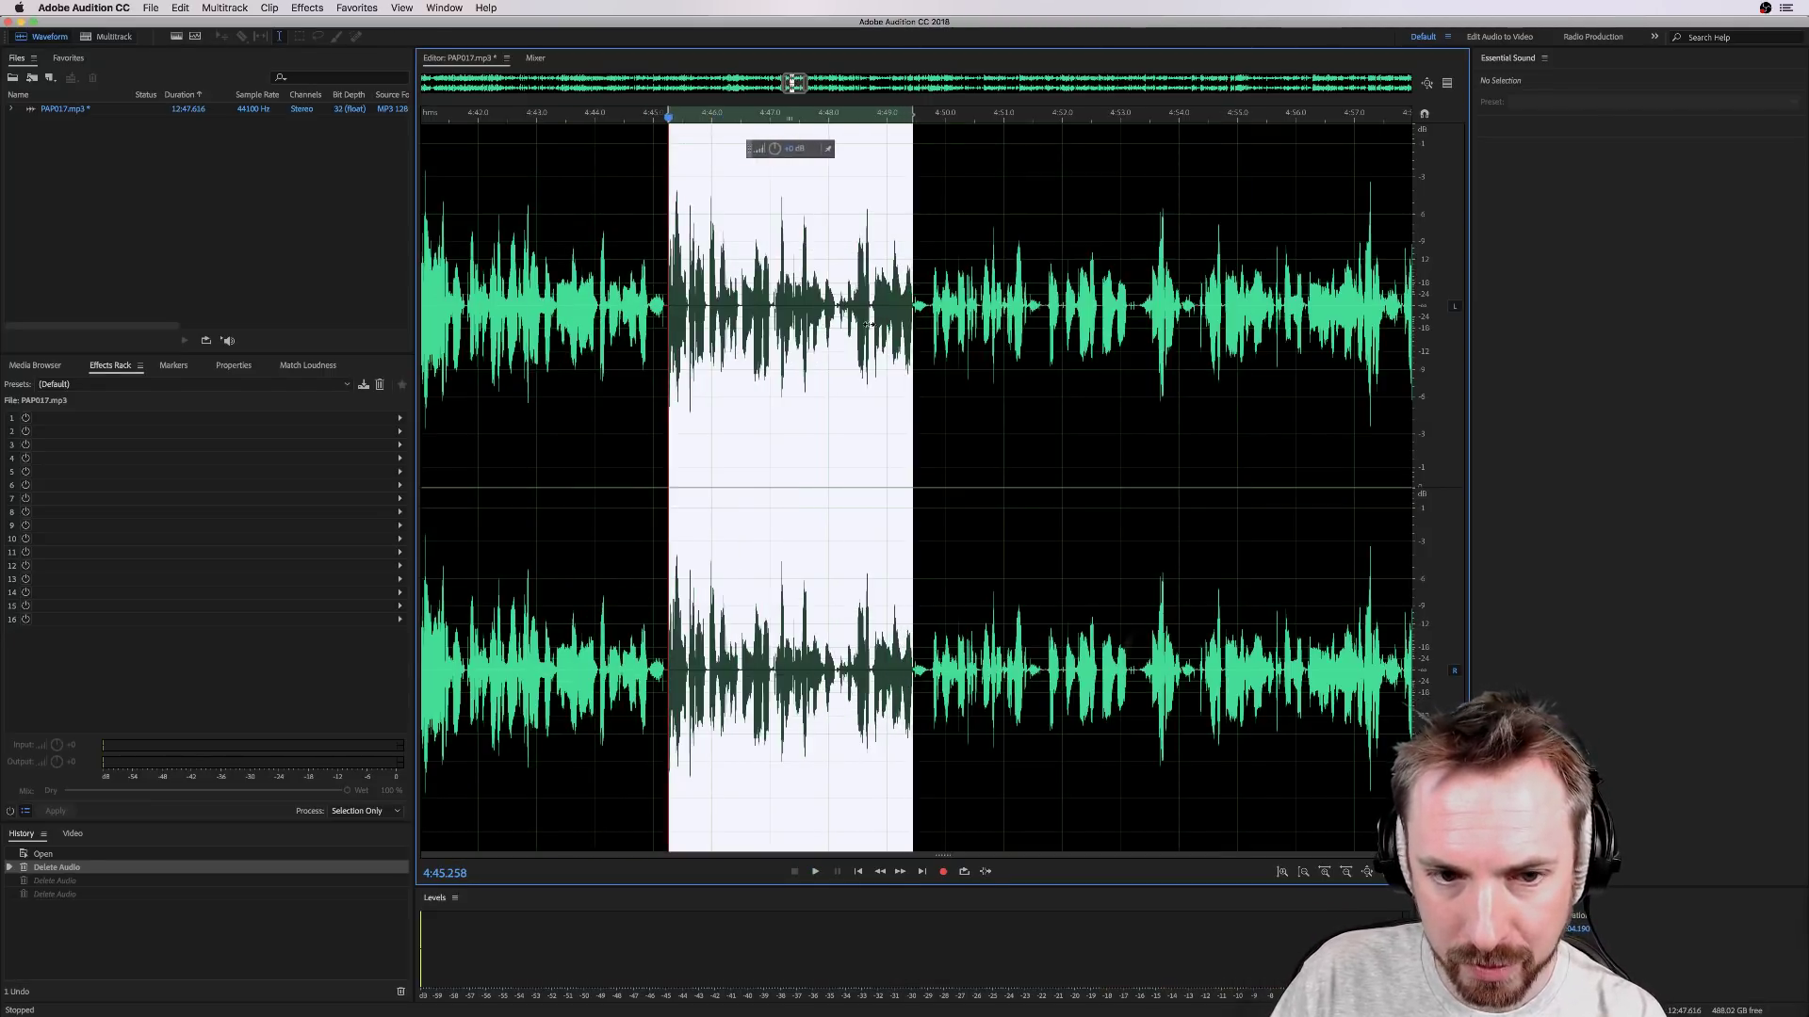
pyautogui.press('Delete')
# Step: Delete 4:45.3–4:47.0 as well, then audition the 4:44.9–4:46.1 range around the cut
pyautogui.moveTo(682, 314); pyautogui.dragTo(836, 313)
pyautogui.press('Delete')
pyautogui.press('Delete')
pyautogui.moveTo(650, 312); pyautogui.dragTo(718, 307)
pyautogui.press('space')
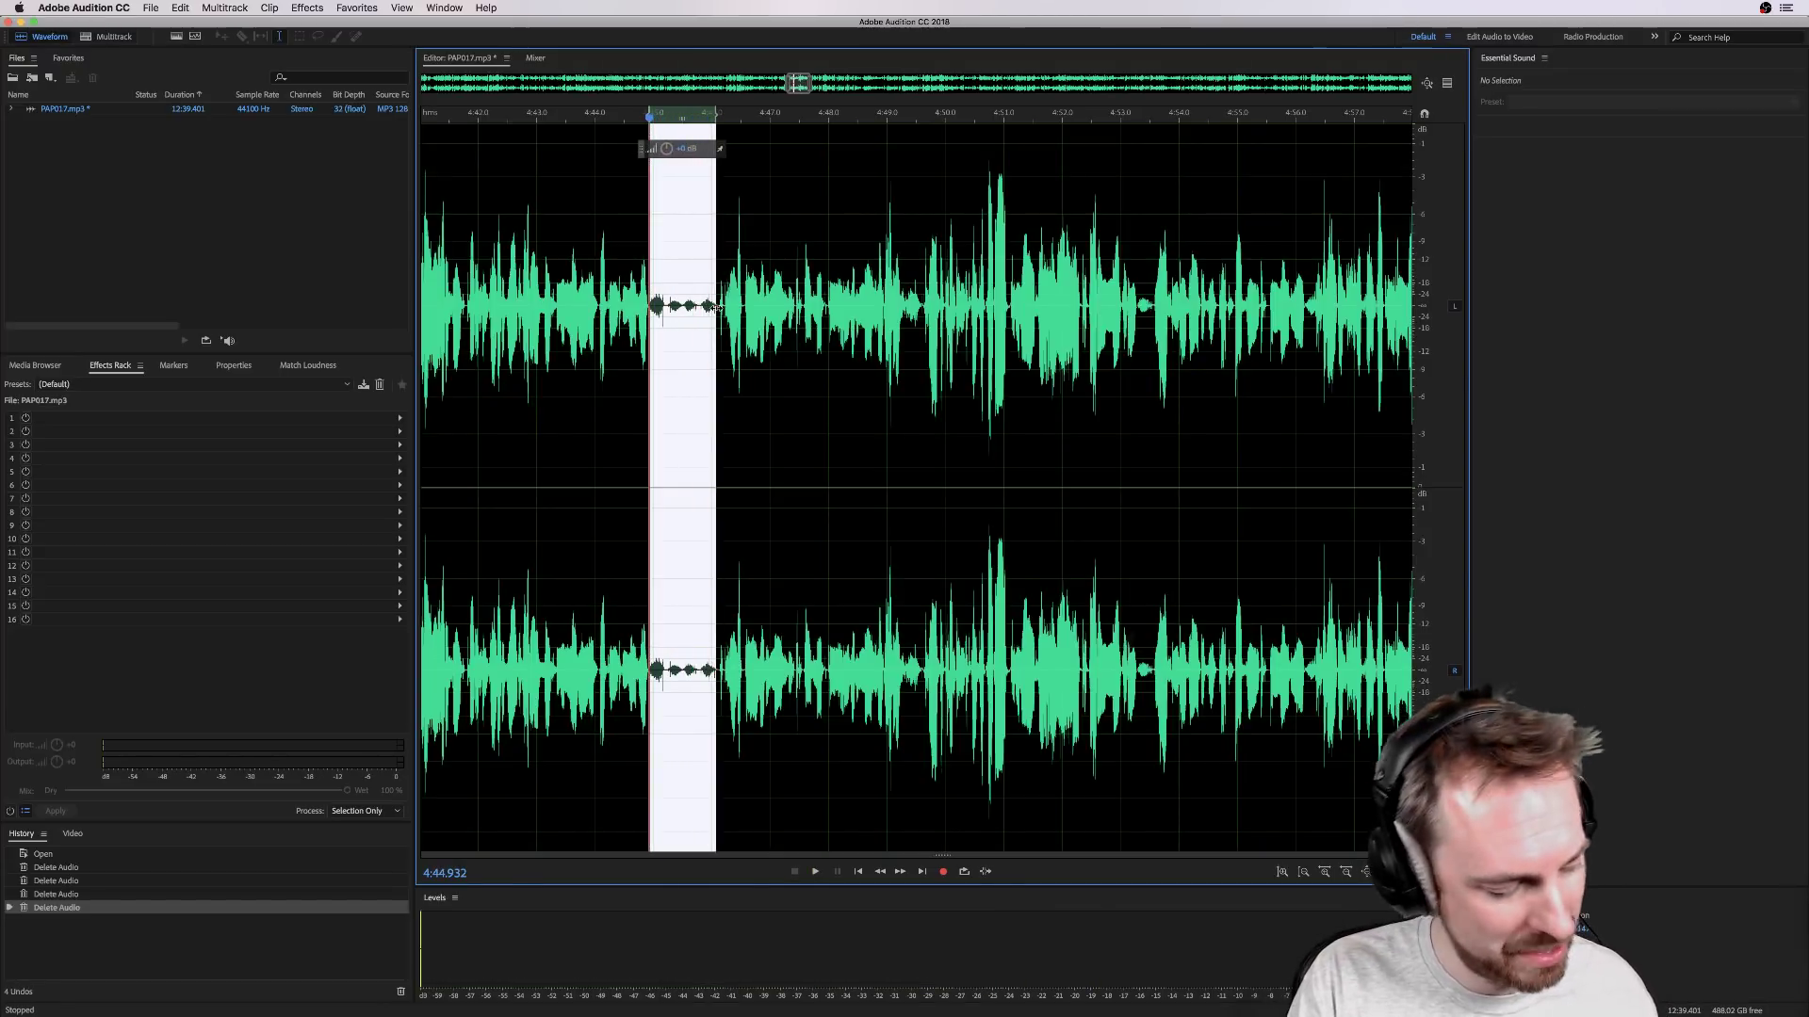
pyautogui.press('space')
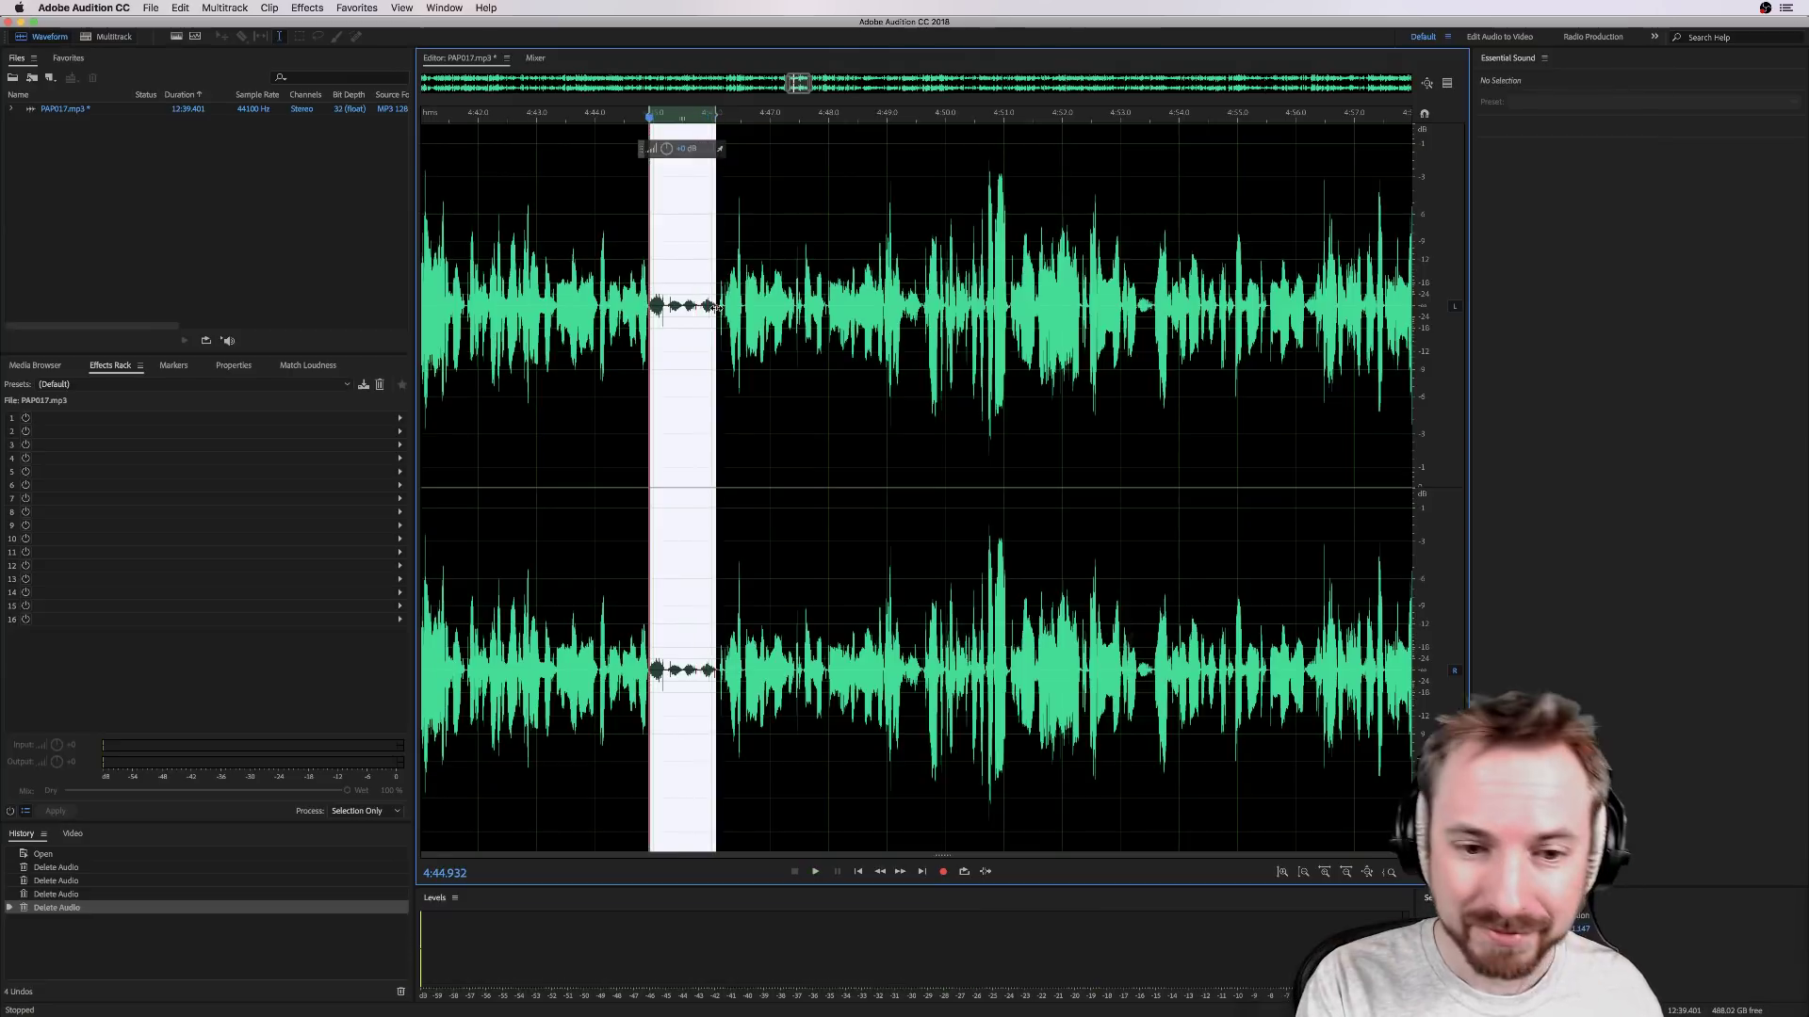
# Step: Undo the later deletions and select the excerpt from about 4:43 to 4:53
pyautogui.press('super+z')
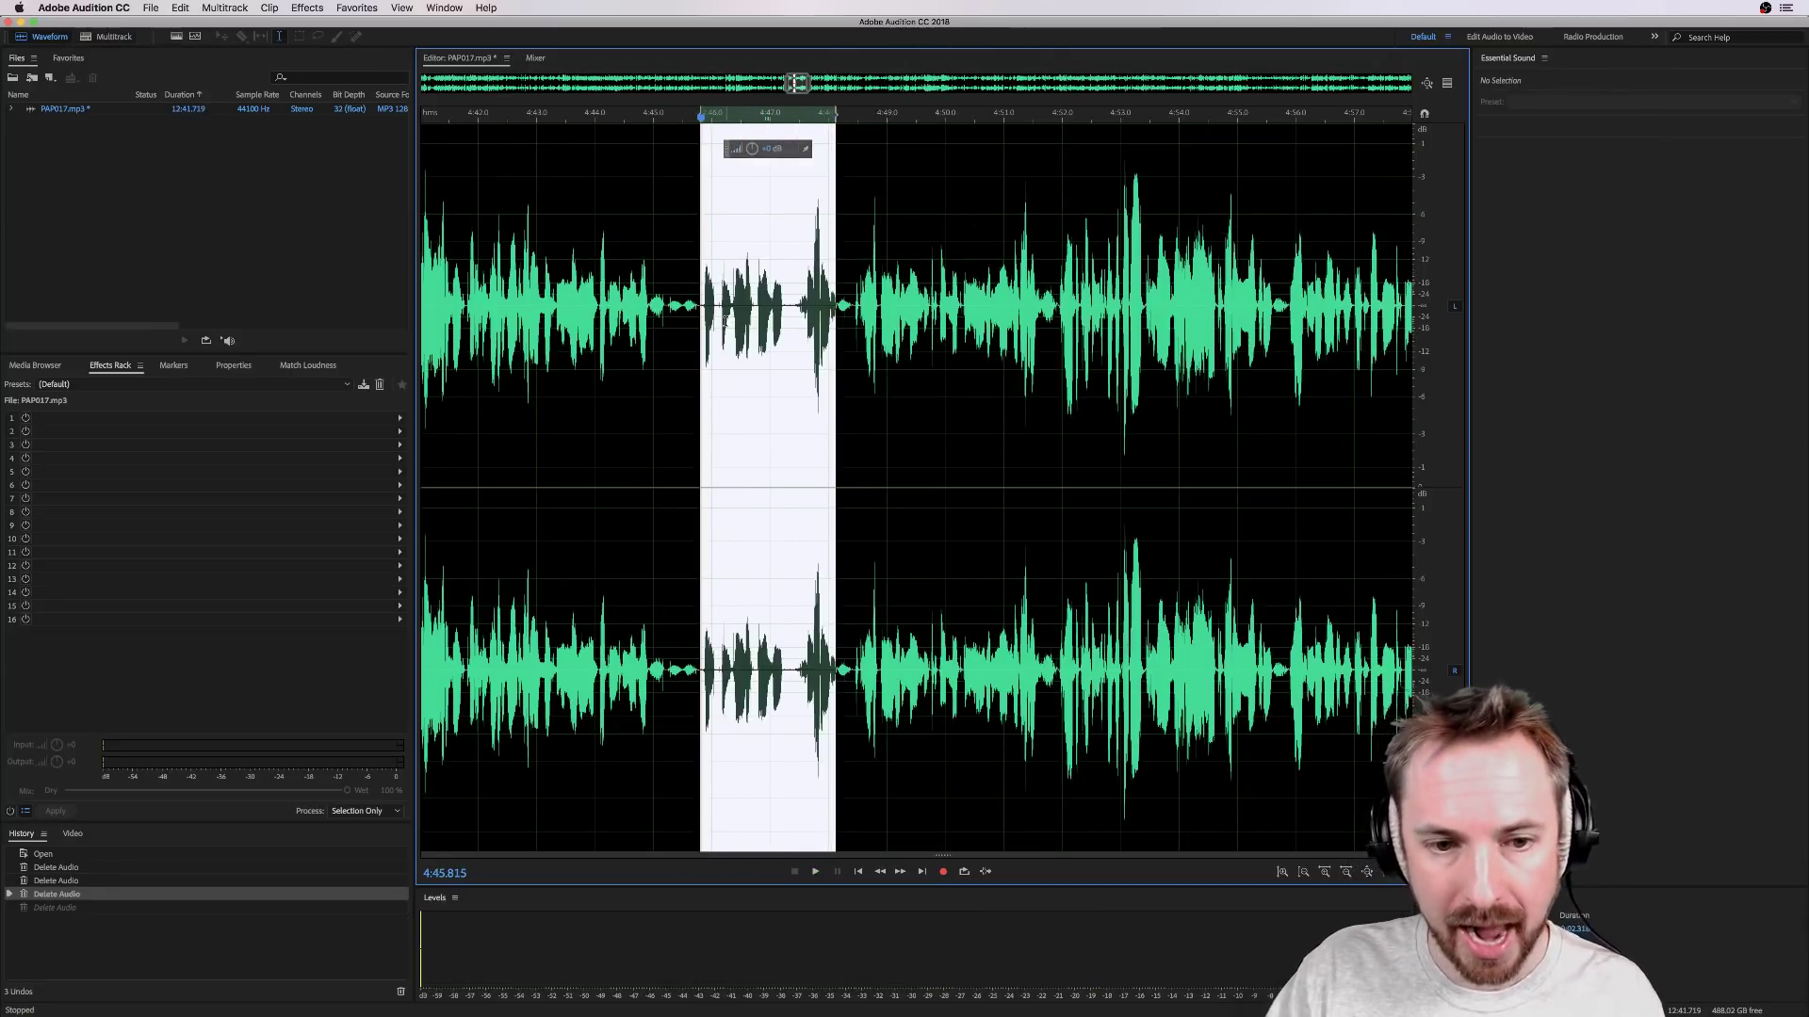
pyautogui.press('super+z')
pyautogui.press('super+z')
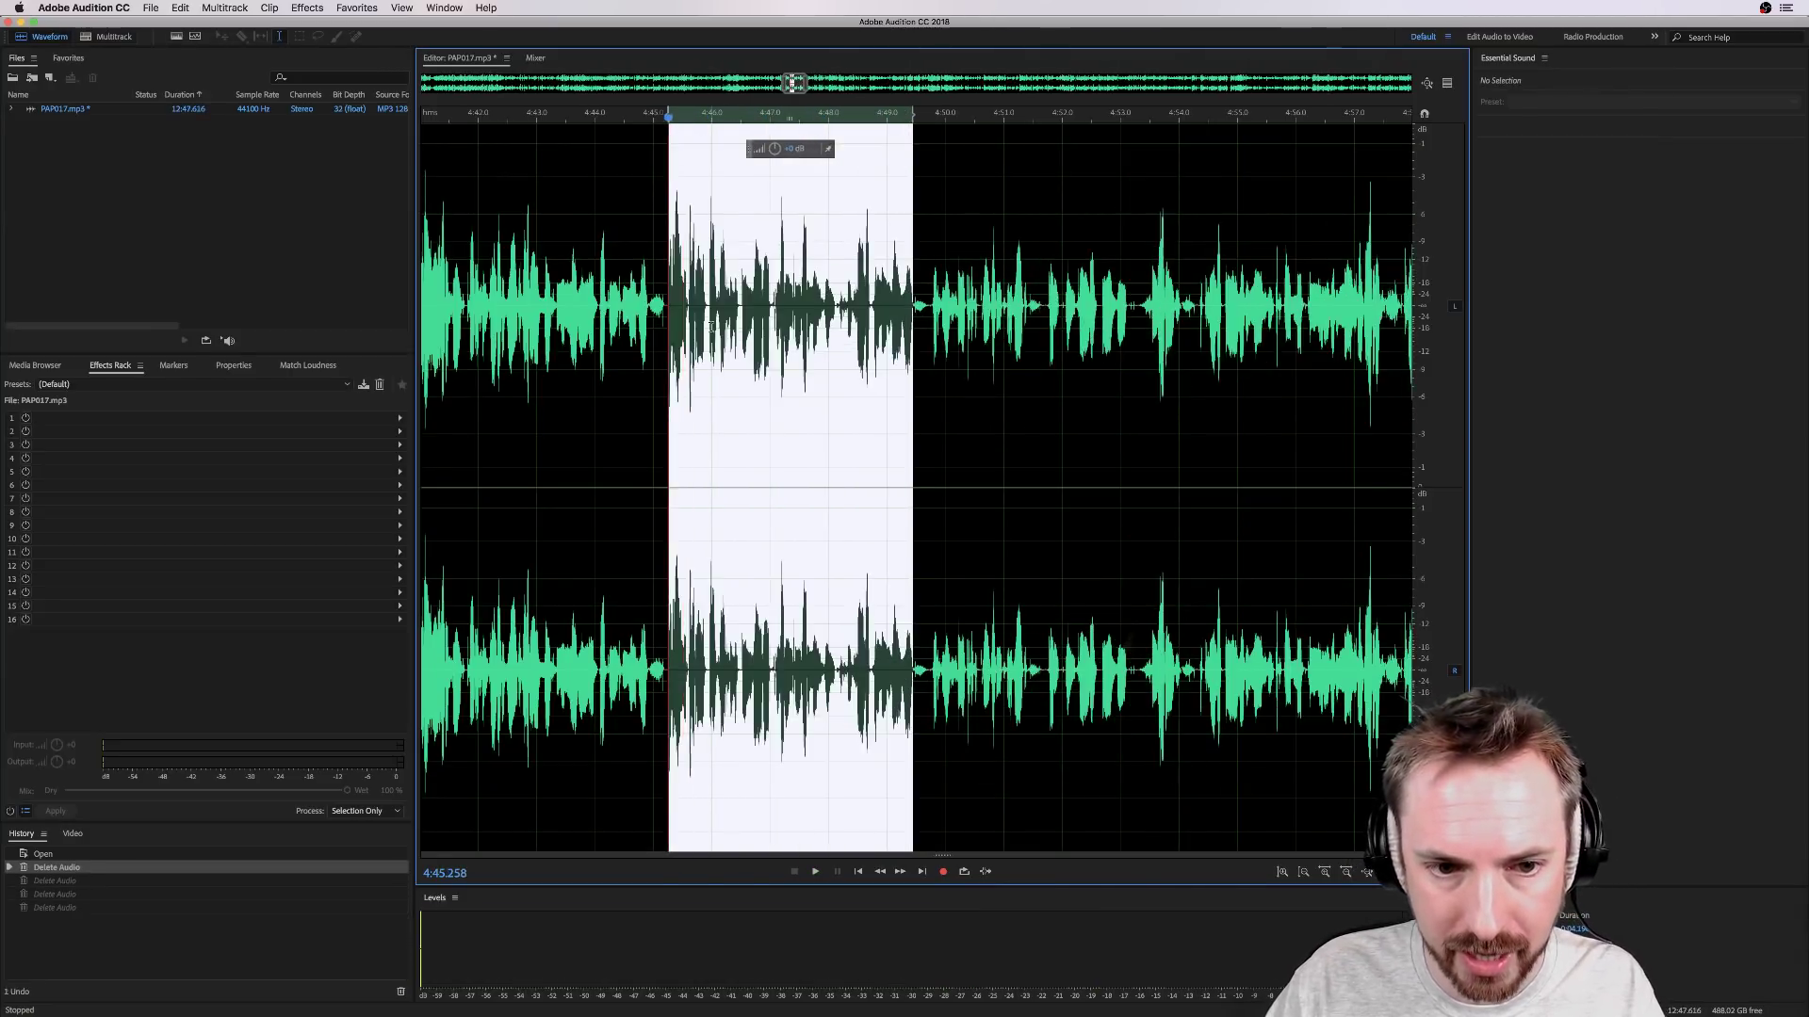
pyautogui.click(625, 324)
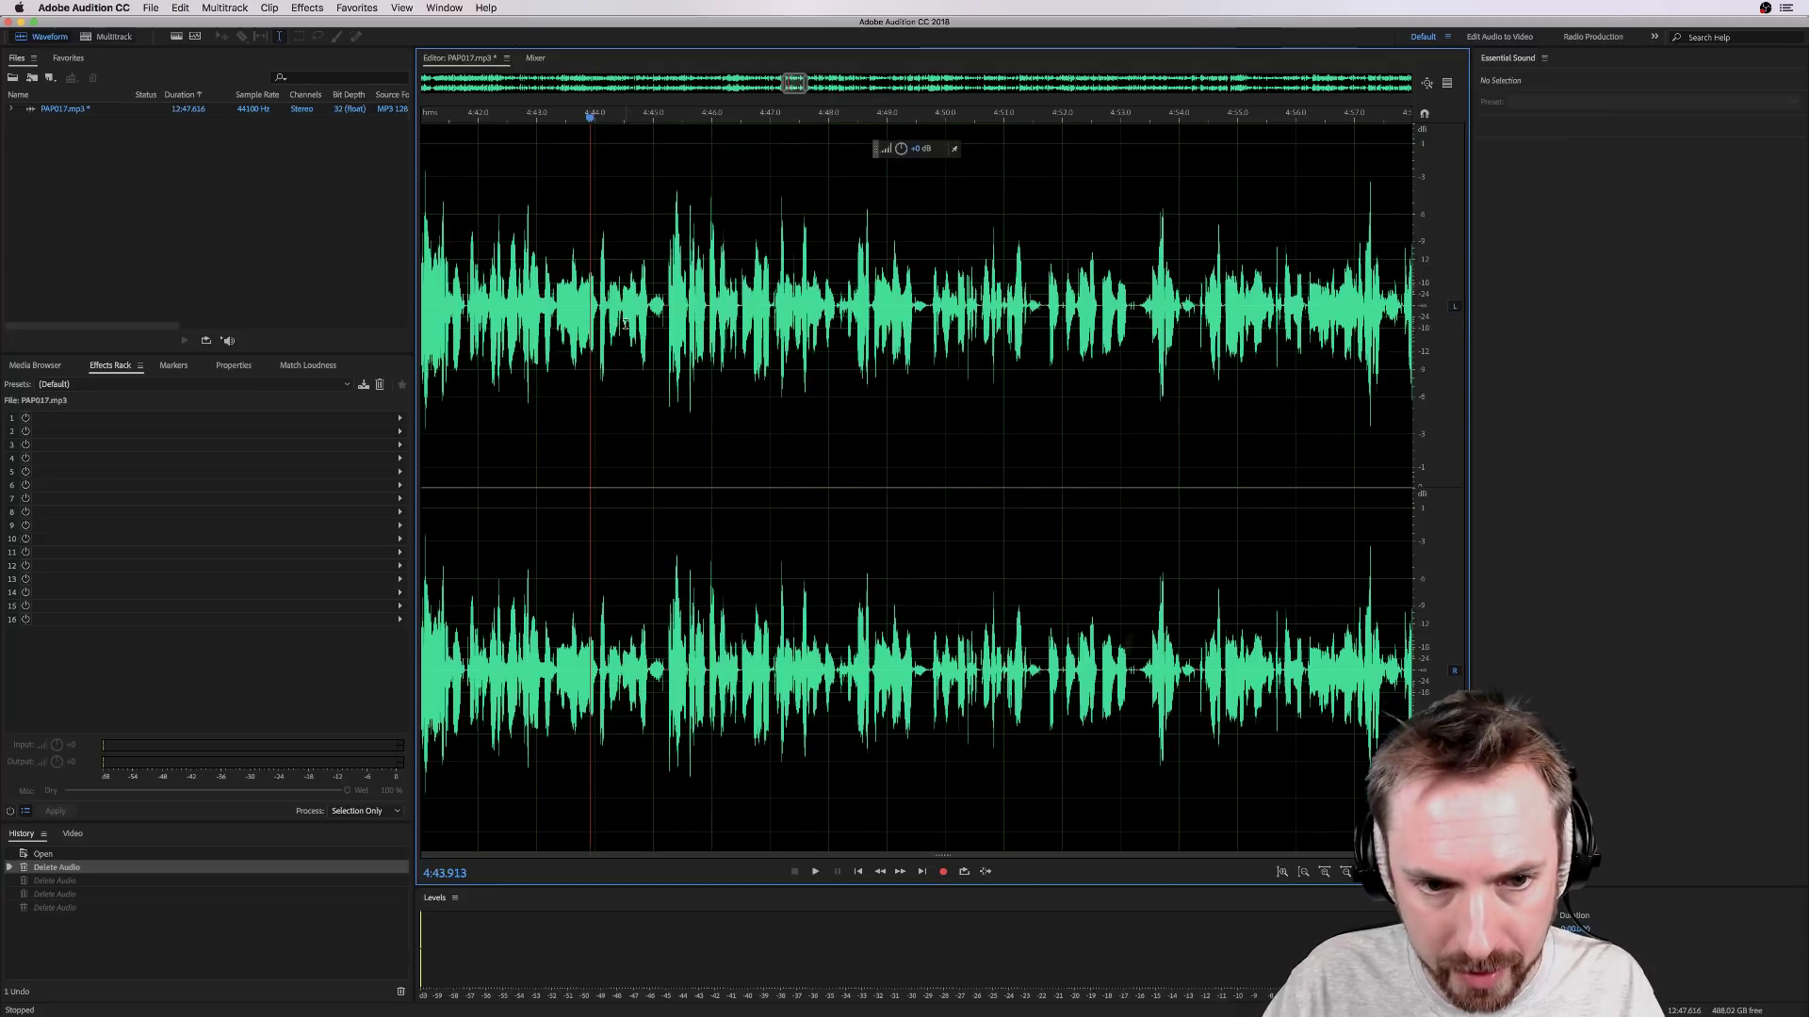
pyautogui.moveTo(535, 325); pyautogui.dragTo(1136, 320)
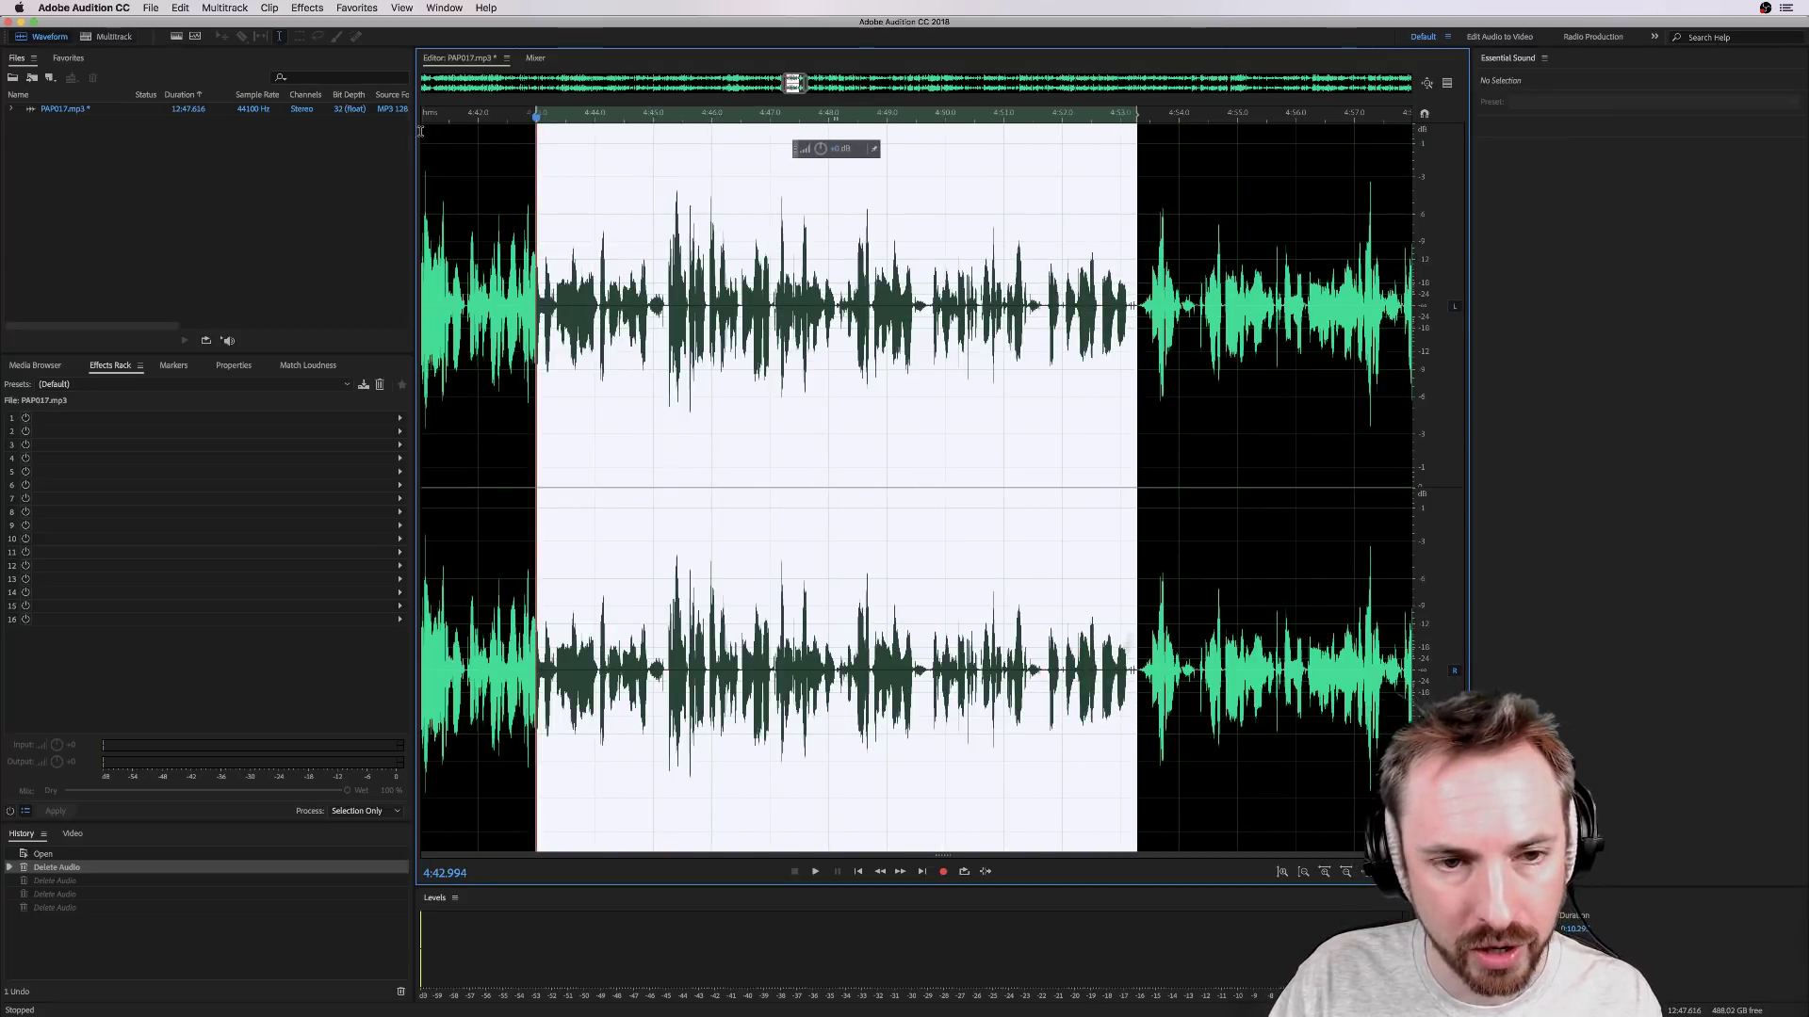
# Step: Browse Effects > AU > Waves to DeBreath (m), then start a new audio file
pyautogui.click(308, 7)
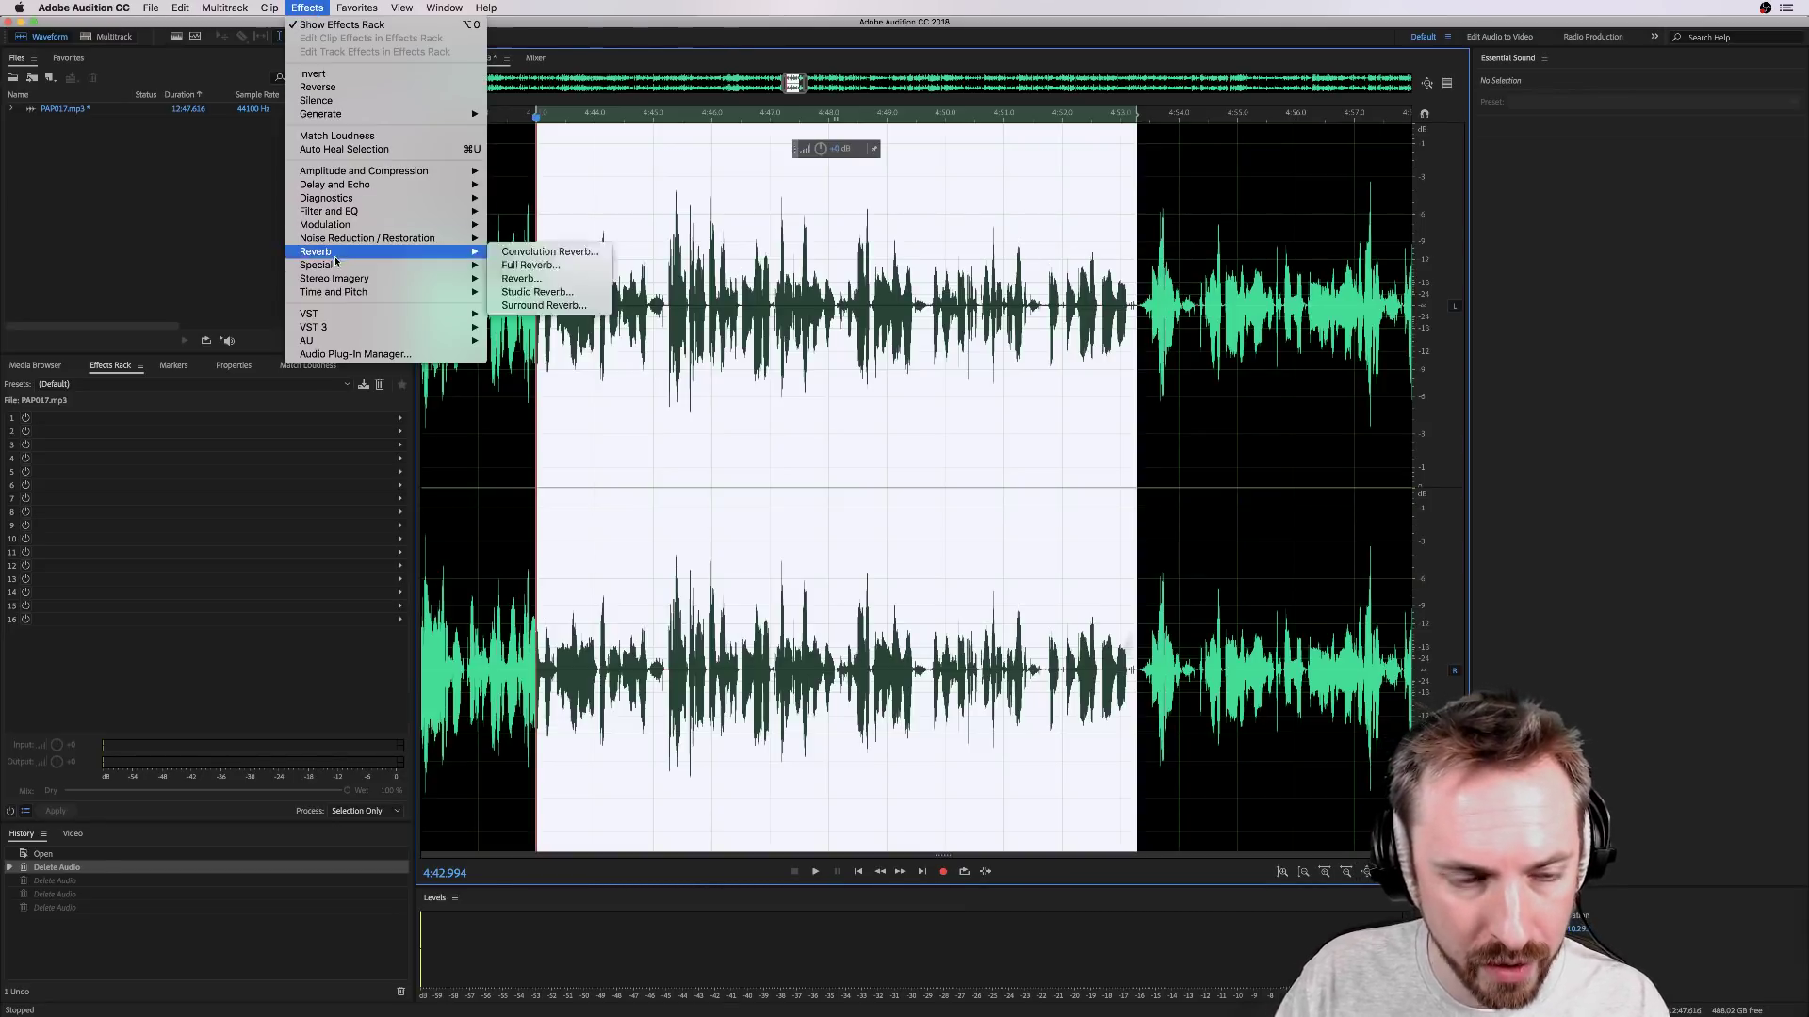
pyautogui.moveTo(329, 315)
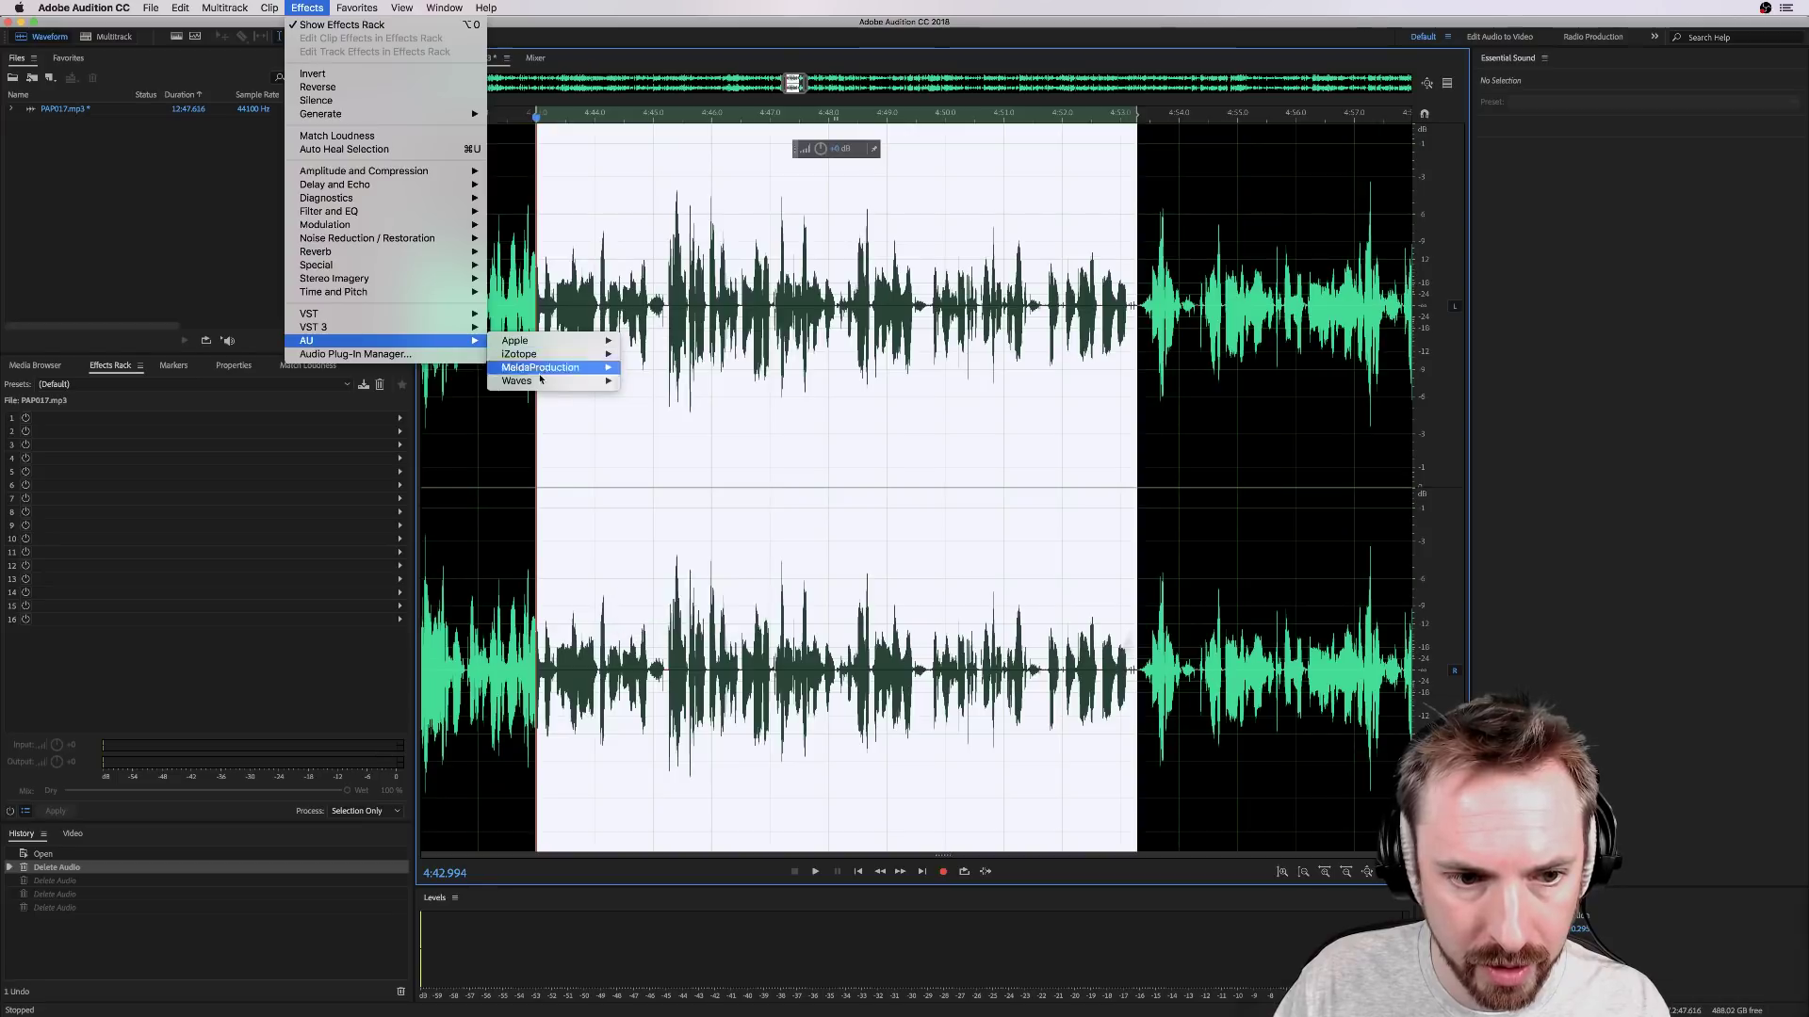
pyautogui.moveTo(540, 384)
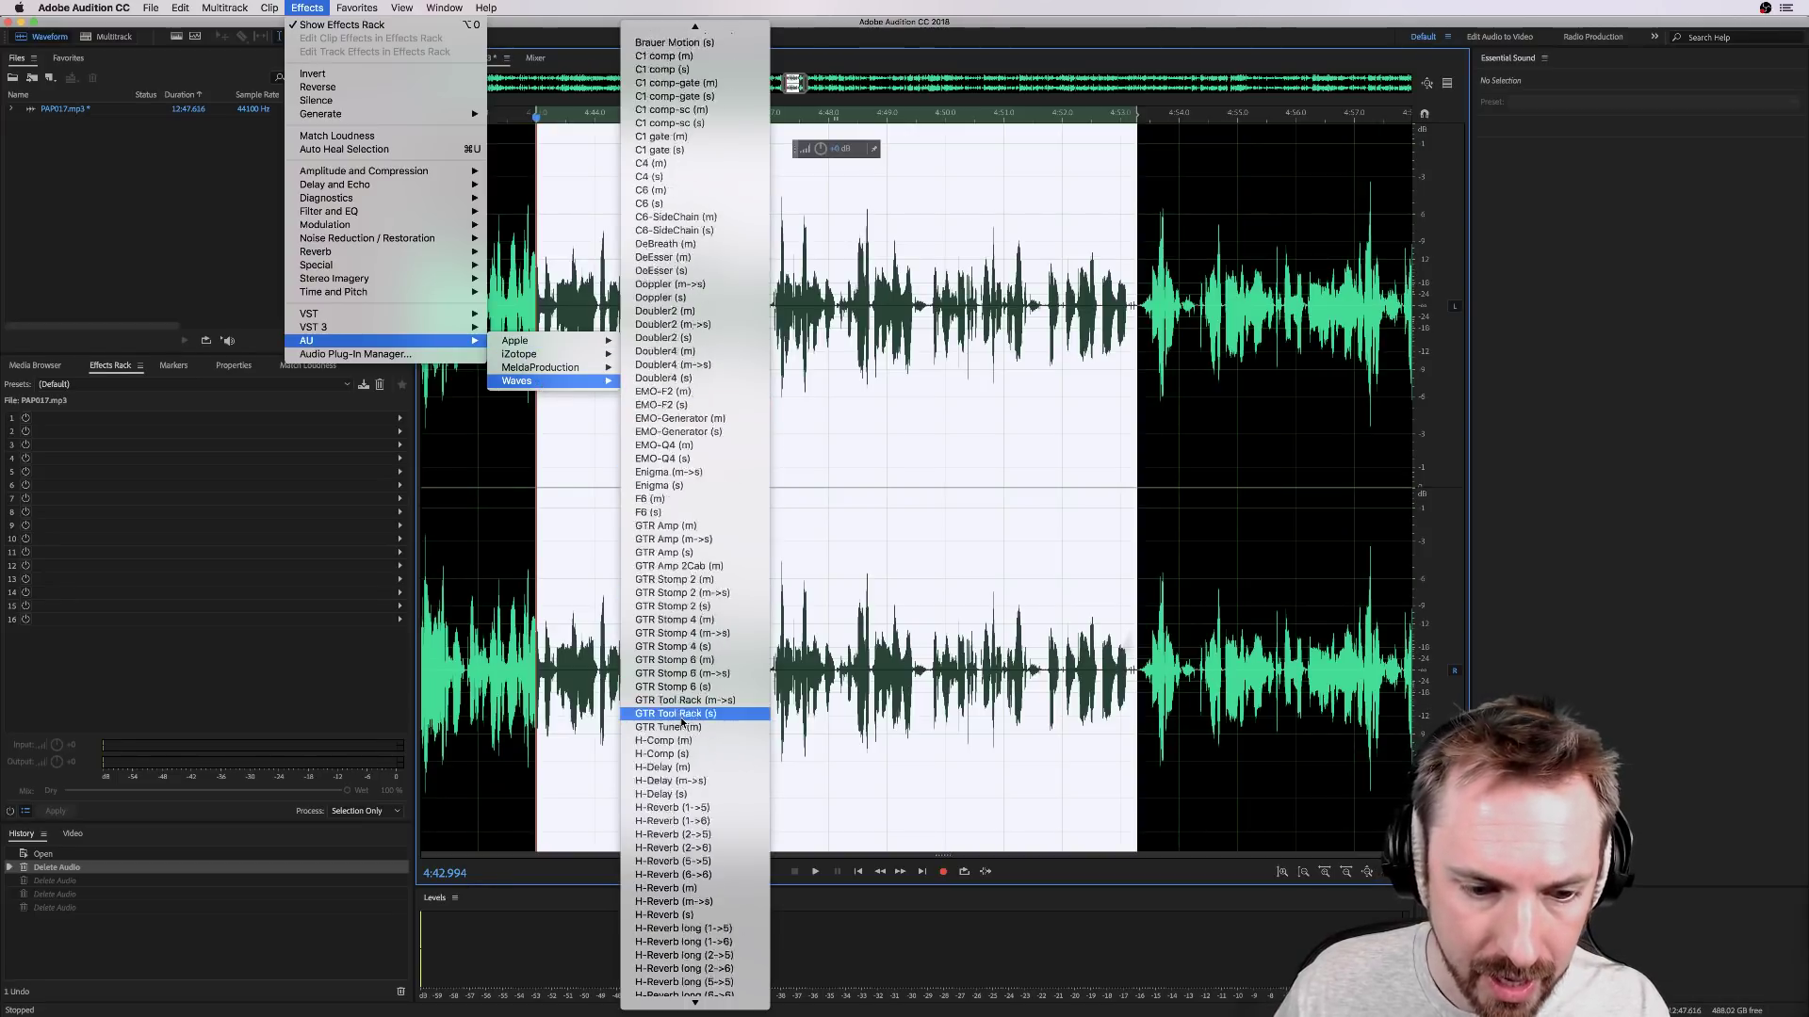
pyautogui.scroll(-5, 679, 730)
pyautogui.scroll(5, 681, 405)
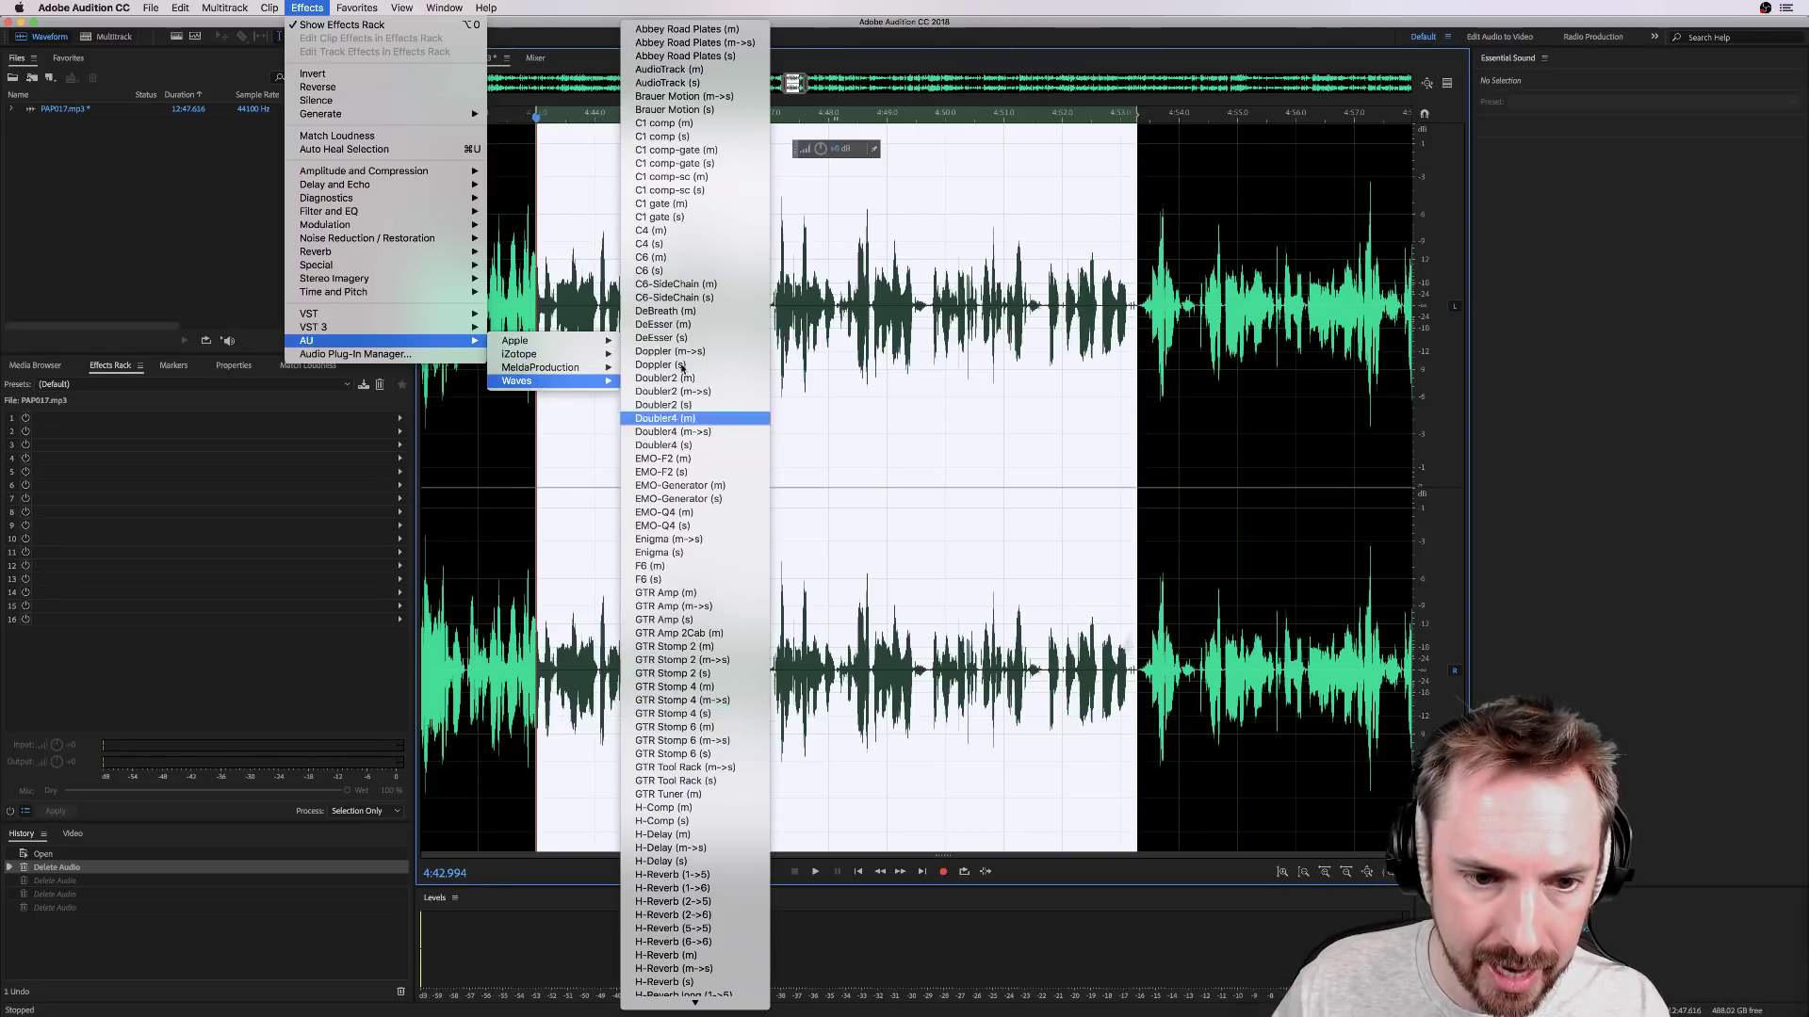
pyautogui.click(682, 313)
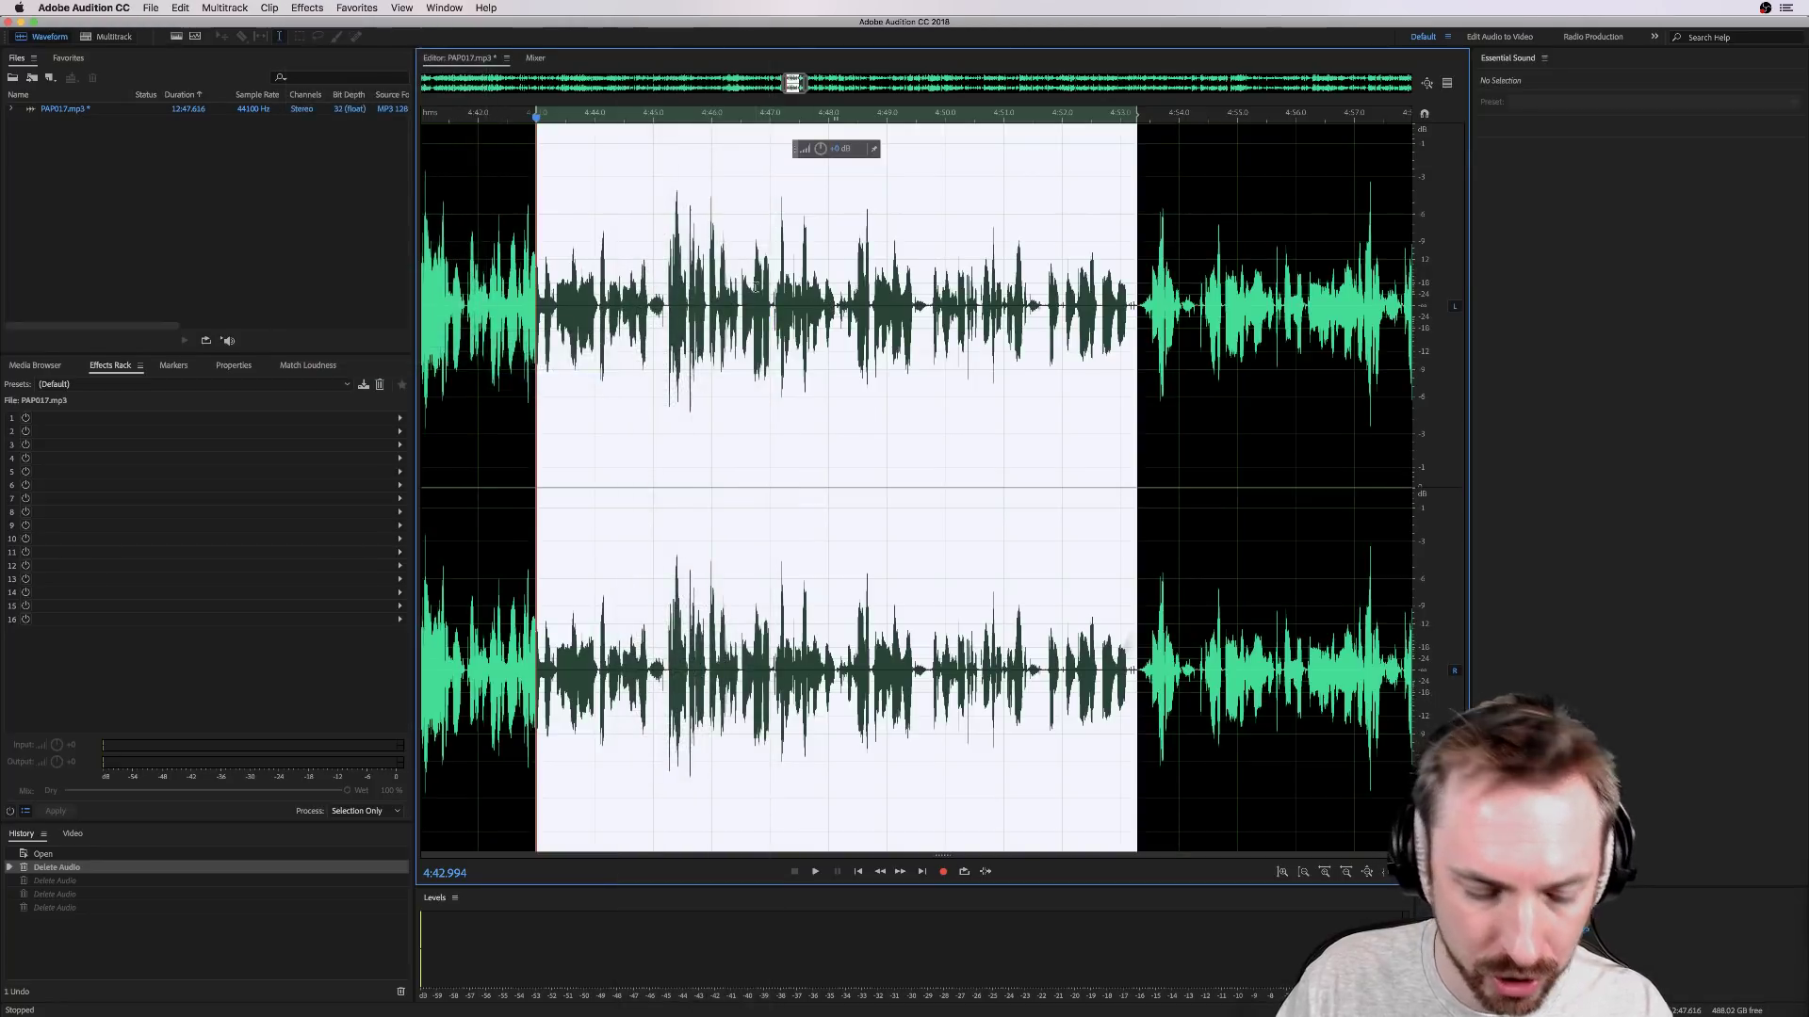
pyautogui.press('super+shift+n')
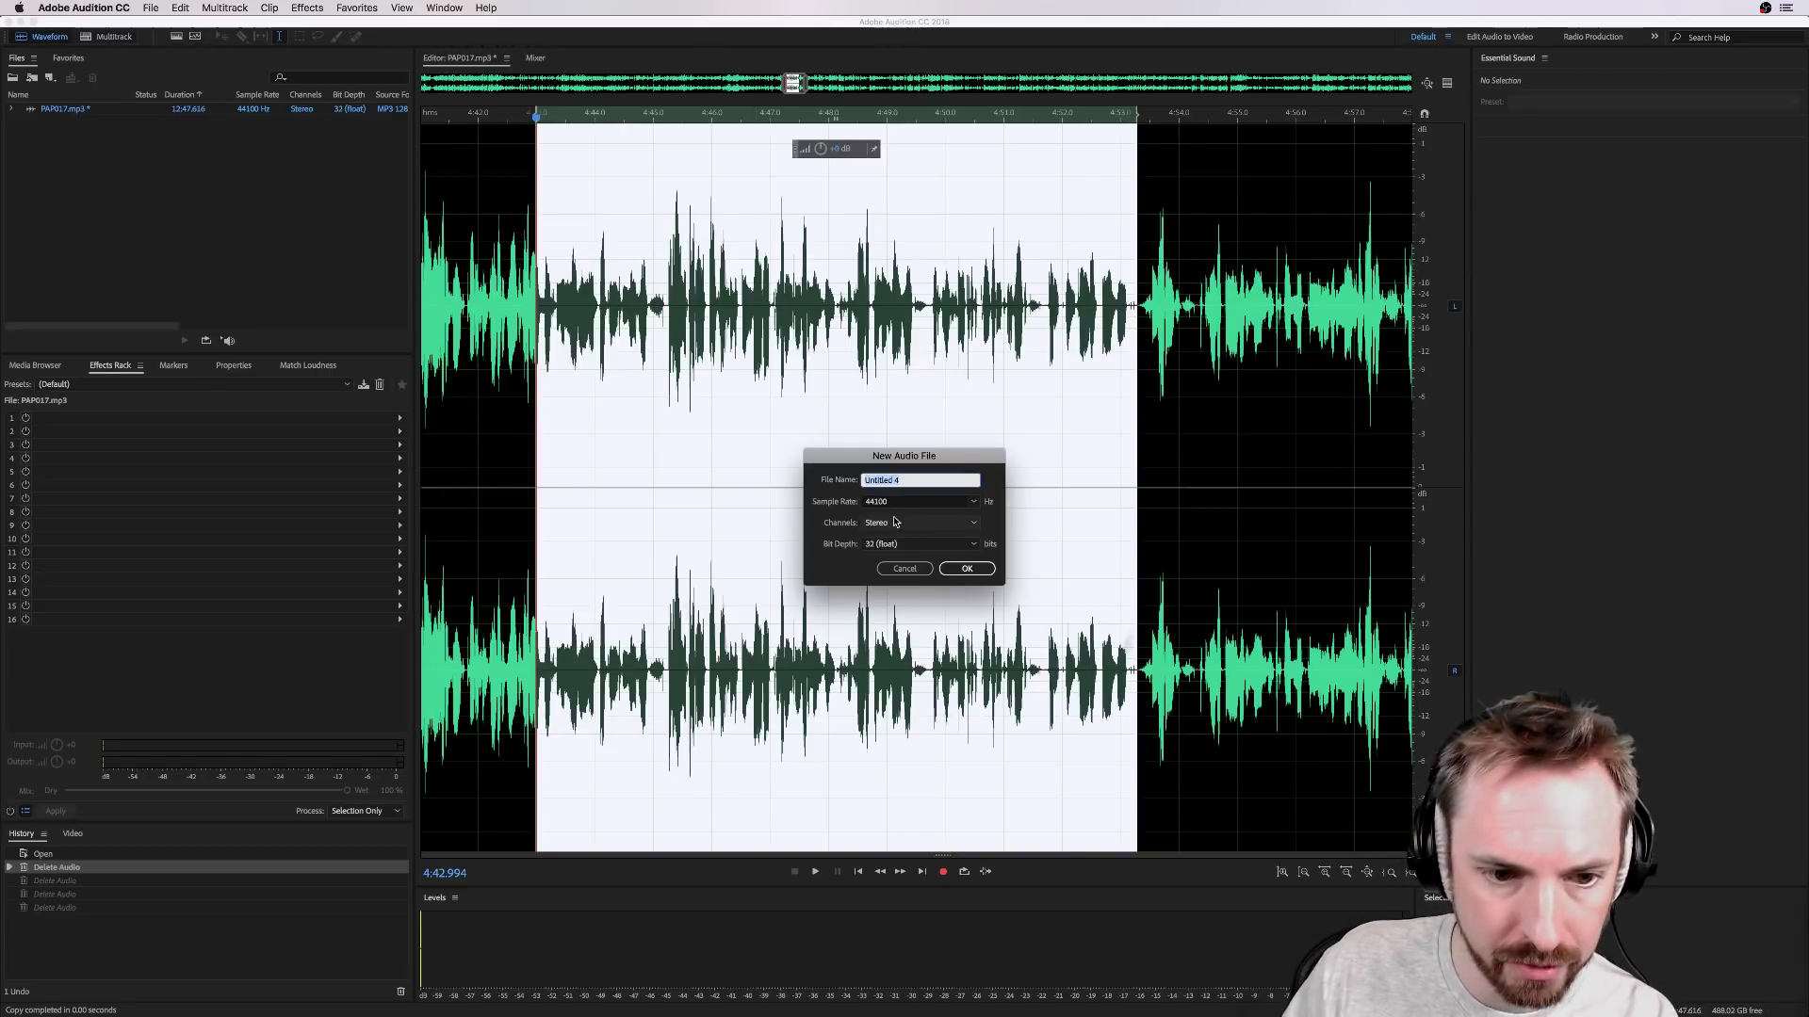
# Step: Create Untitled 4, paste the excerpt, and convert its channels to Mono with Convert Sample Type
pyautogui.press('Return')
pyautogui.press('super+v')
pyautogui.click(224, 8)
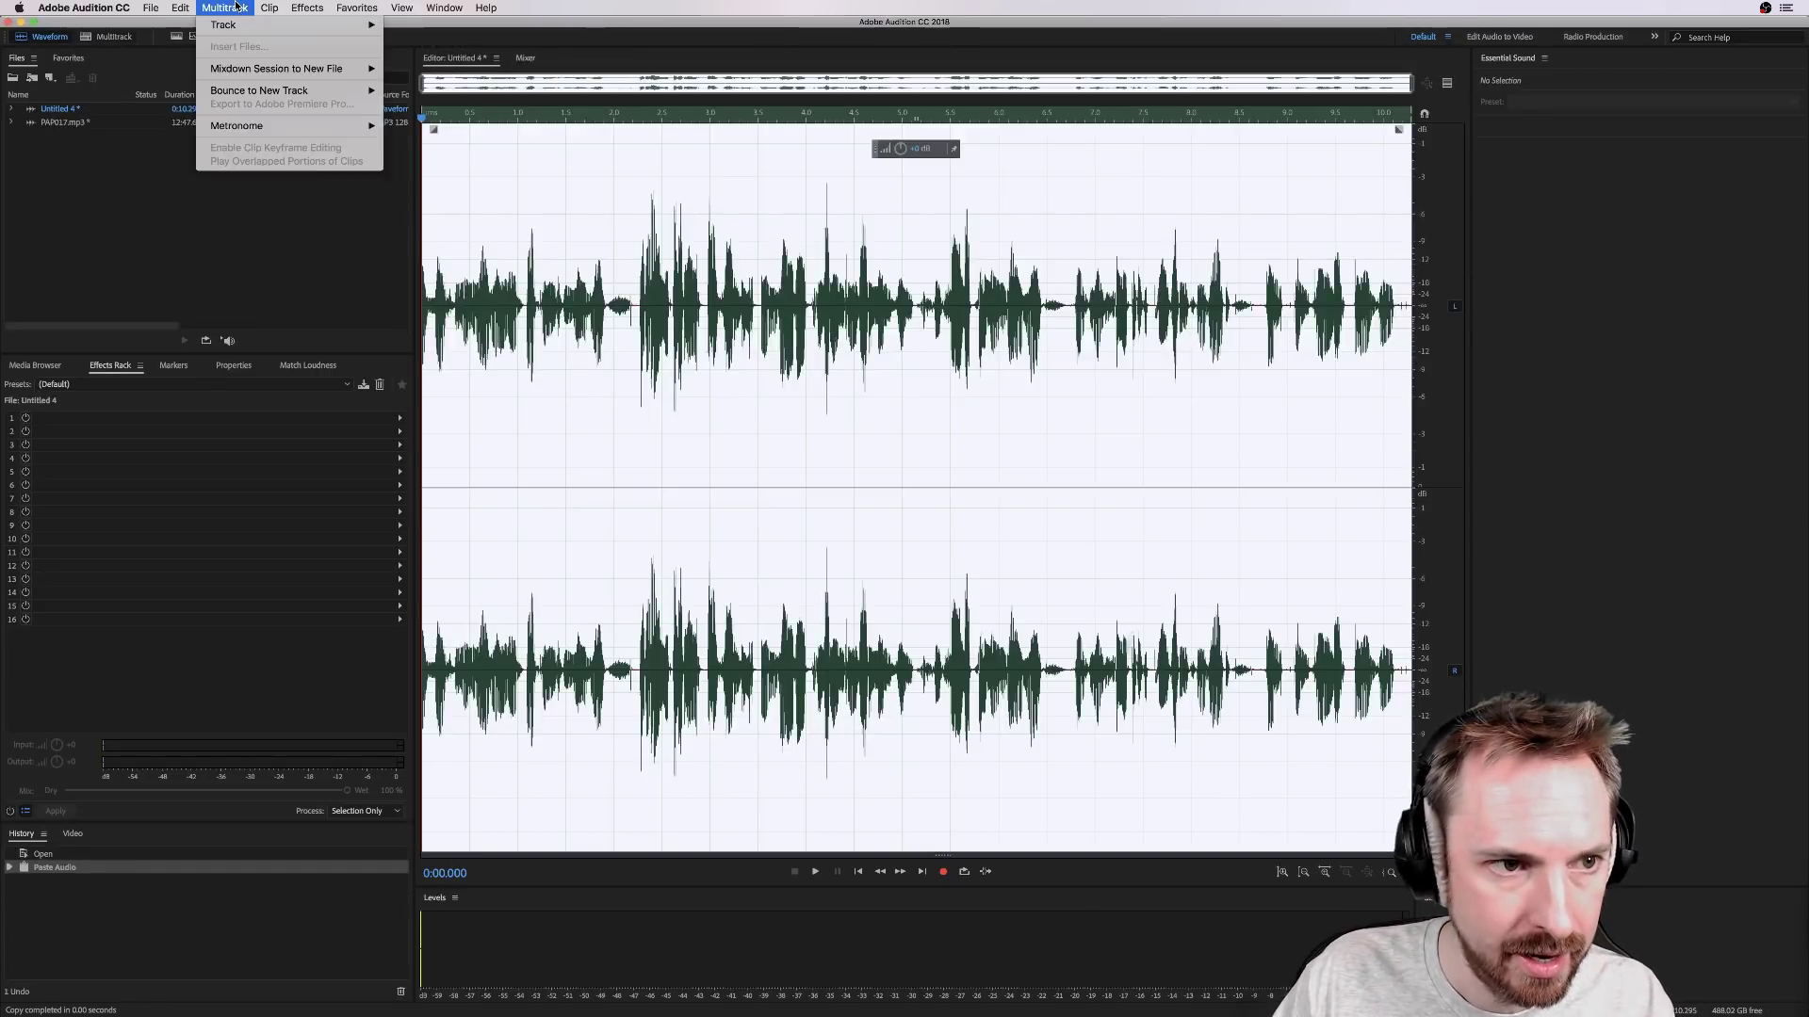
pyautogui.moveTo(180, 8)
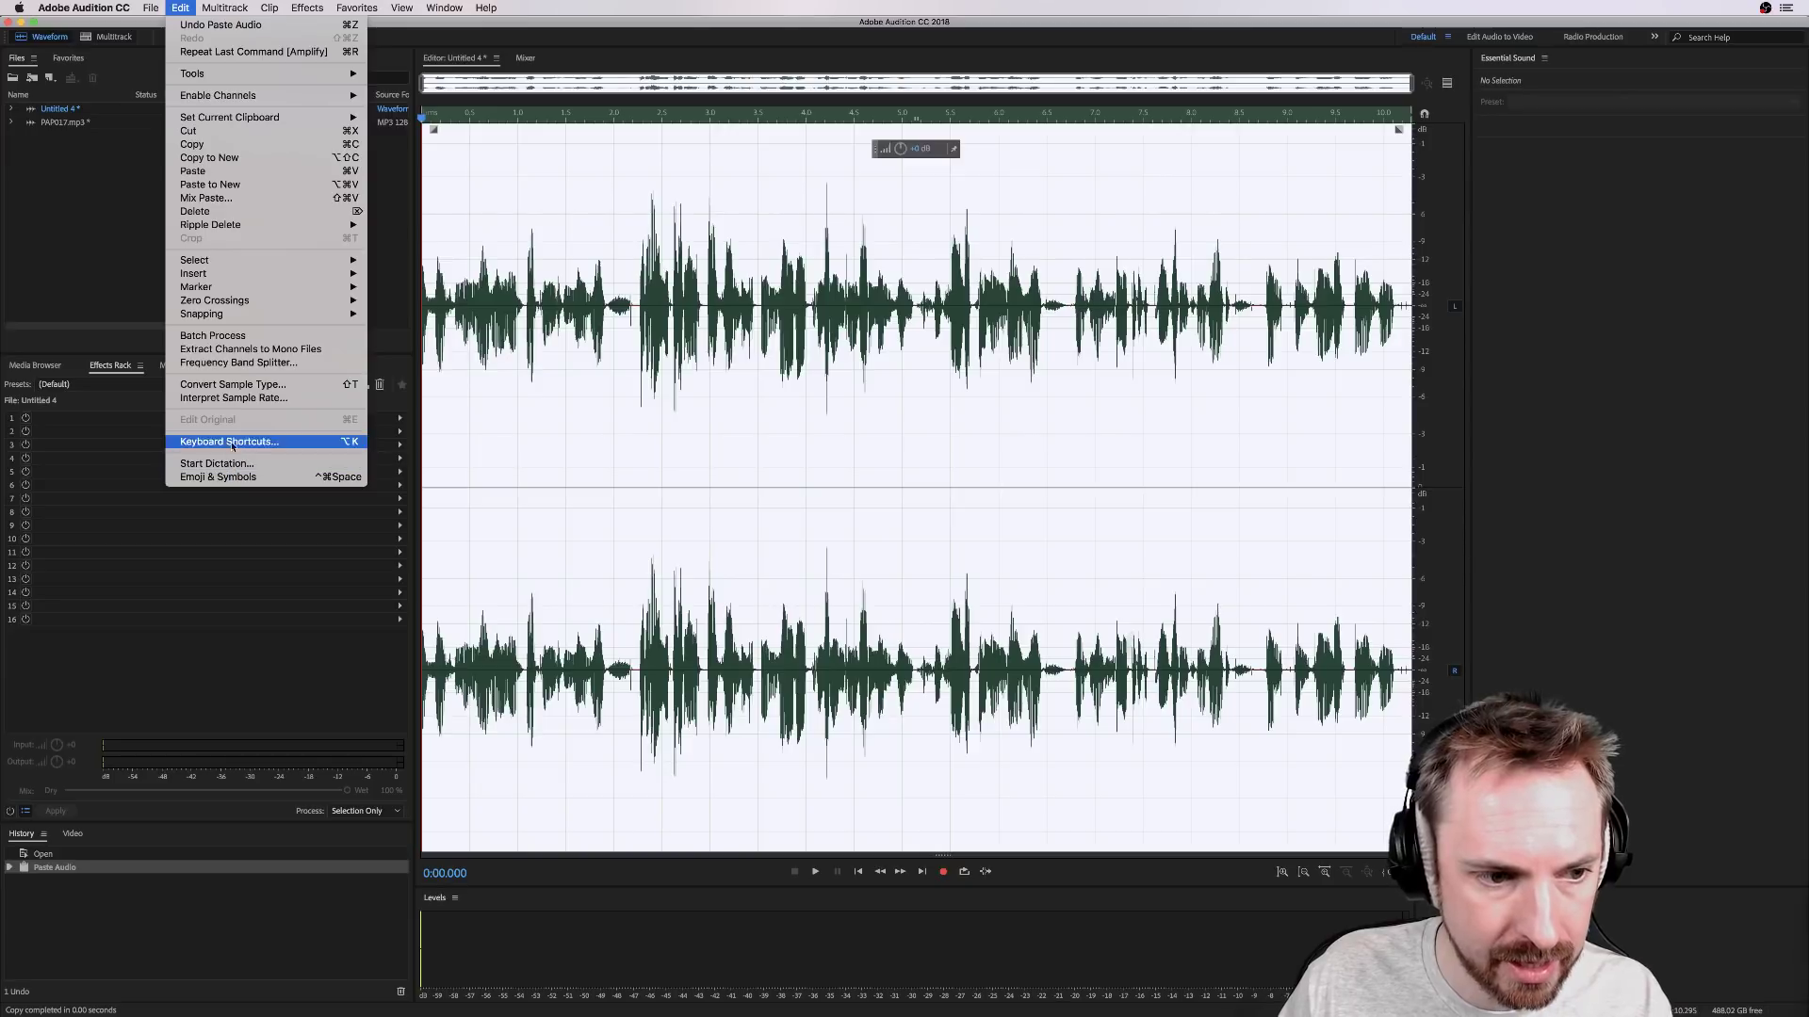
pyautogui.click(233, 384)
pyautogui.click(943, 421)
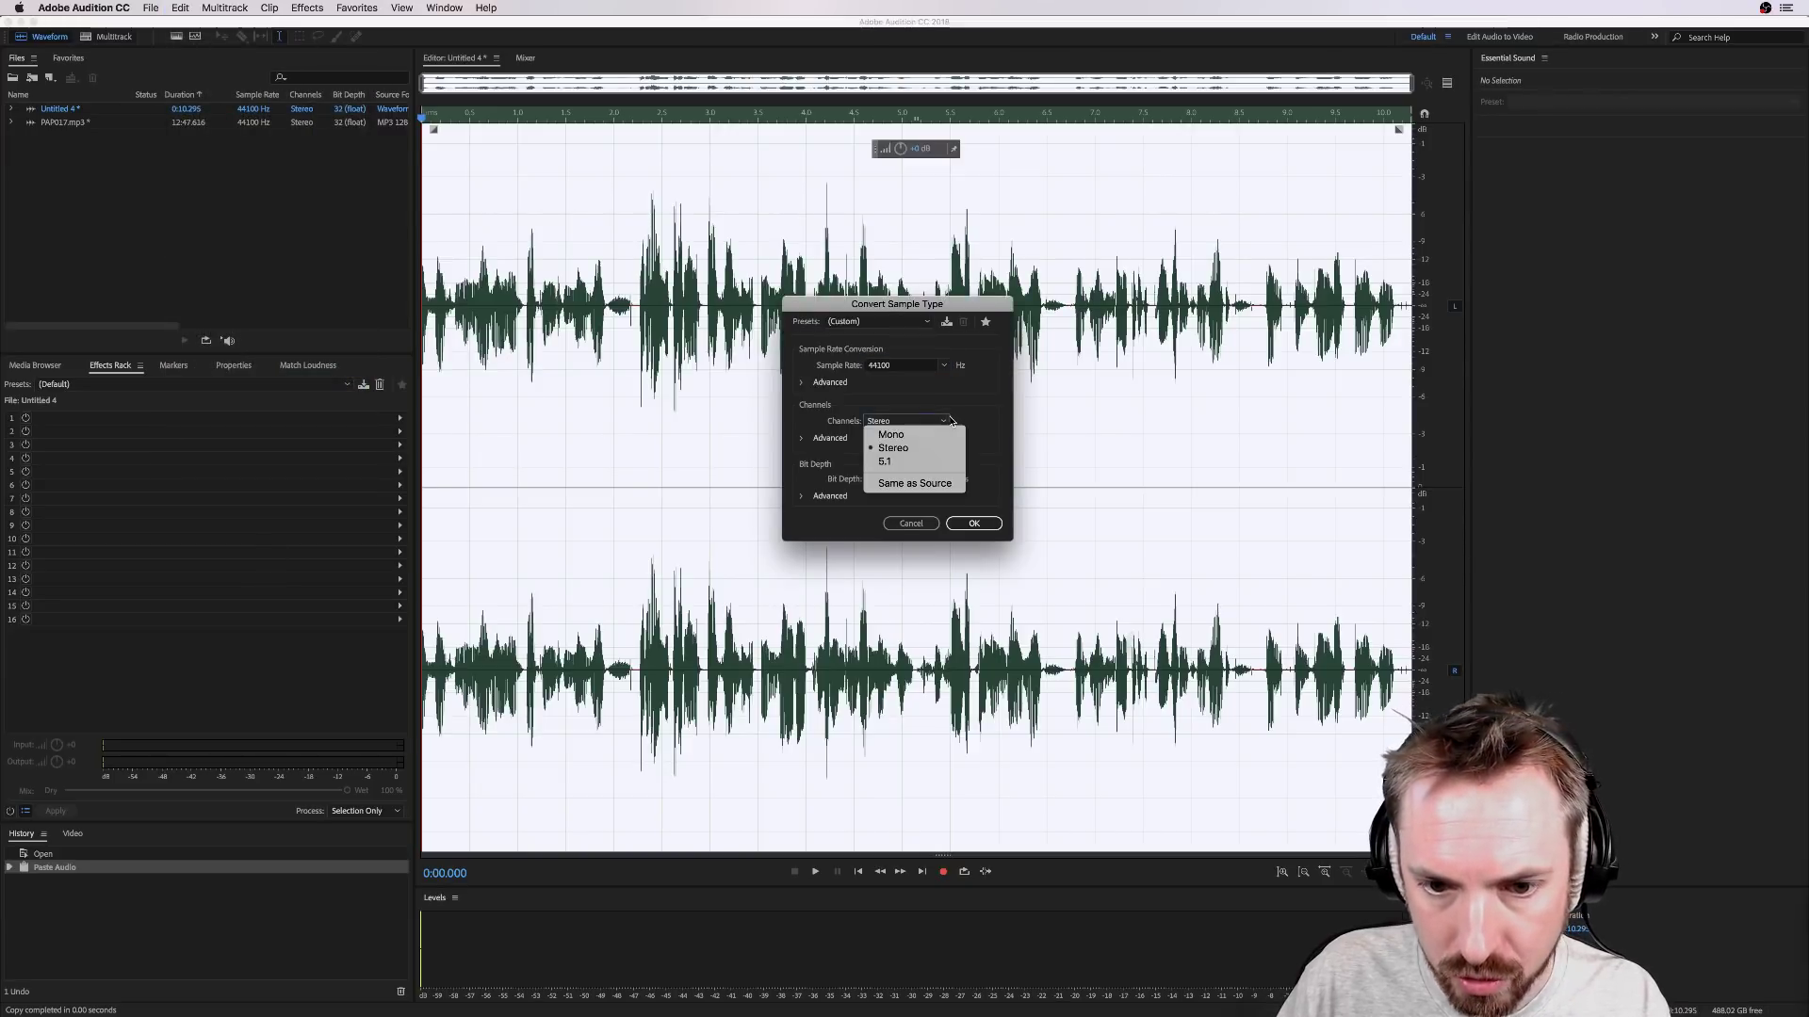
pyautogui.click(943, 448)
pyautogui.click(986, 531)
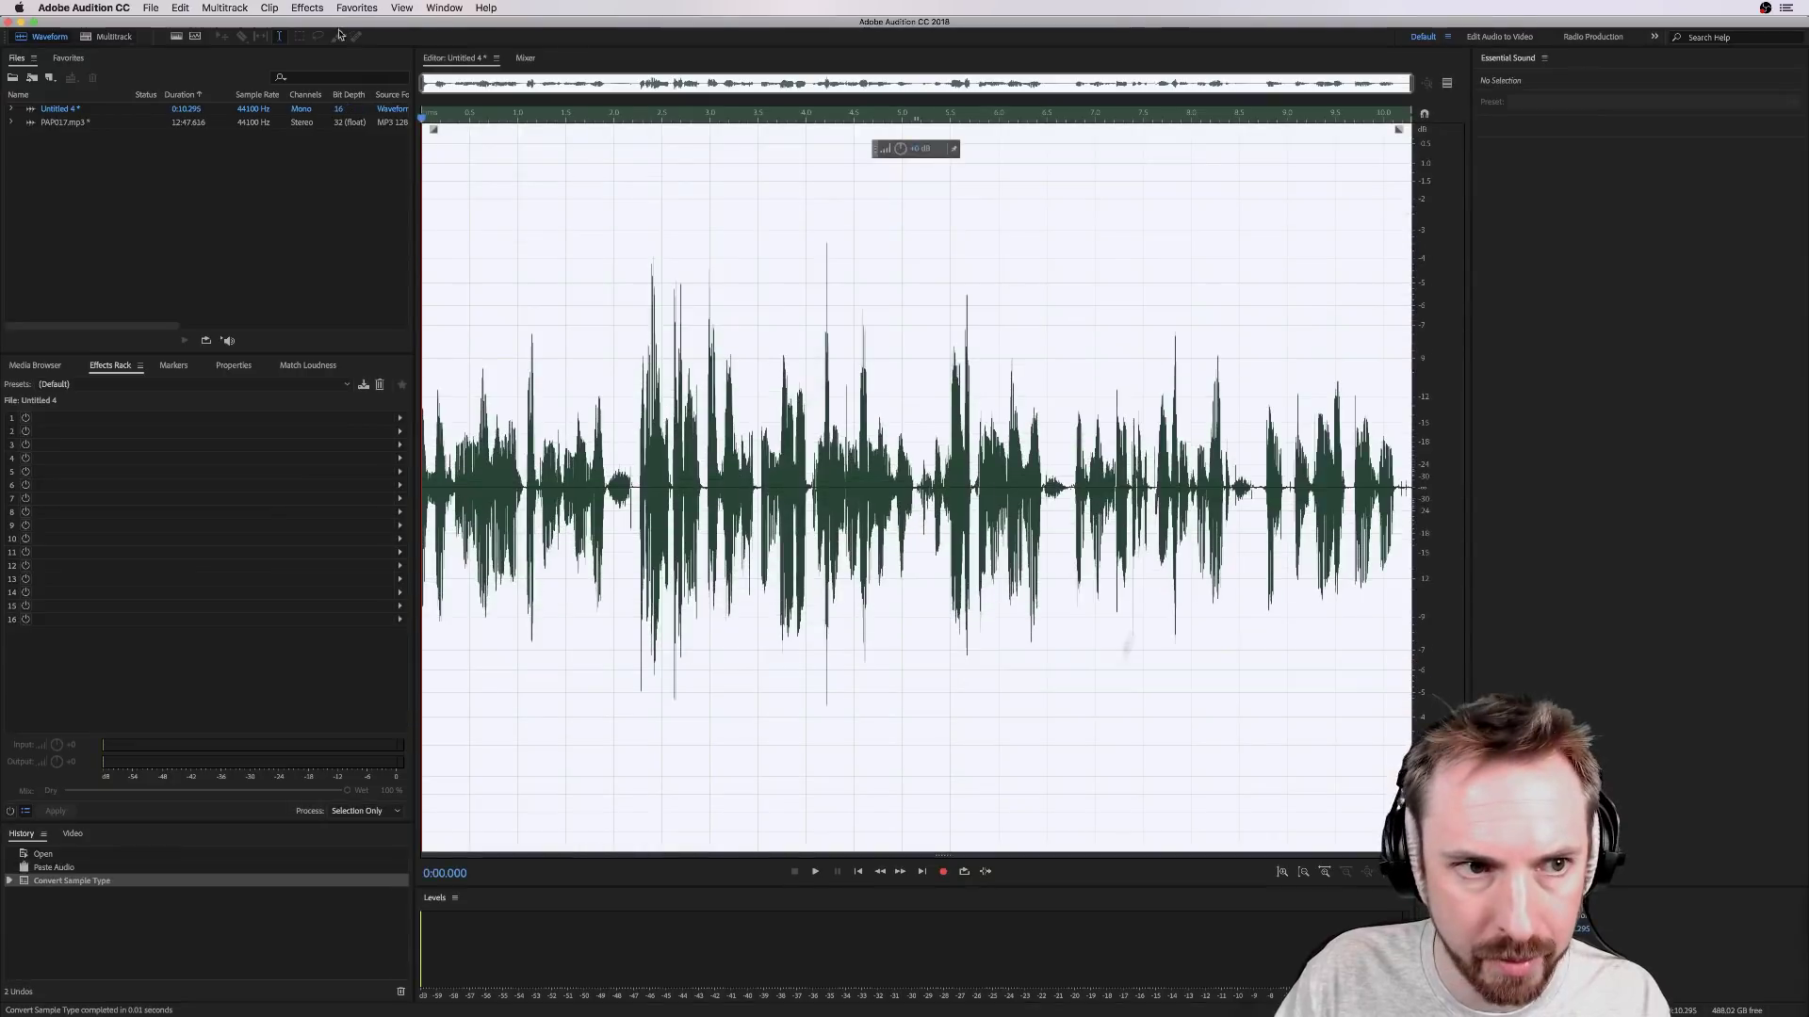
pyautogui.click(307, 7)
pyautogui.moveTo(395, 340)
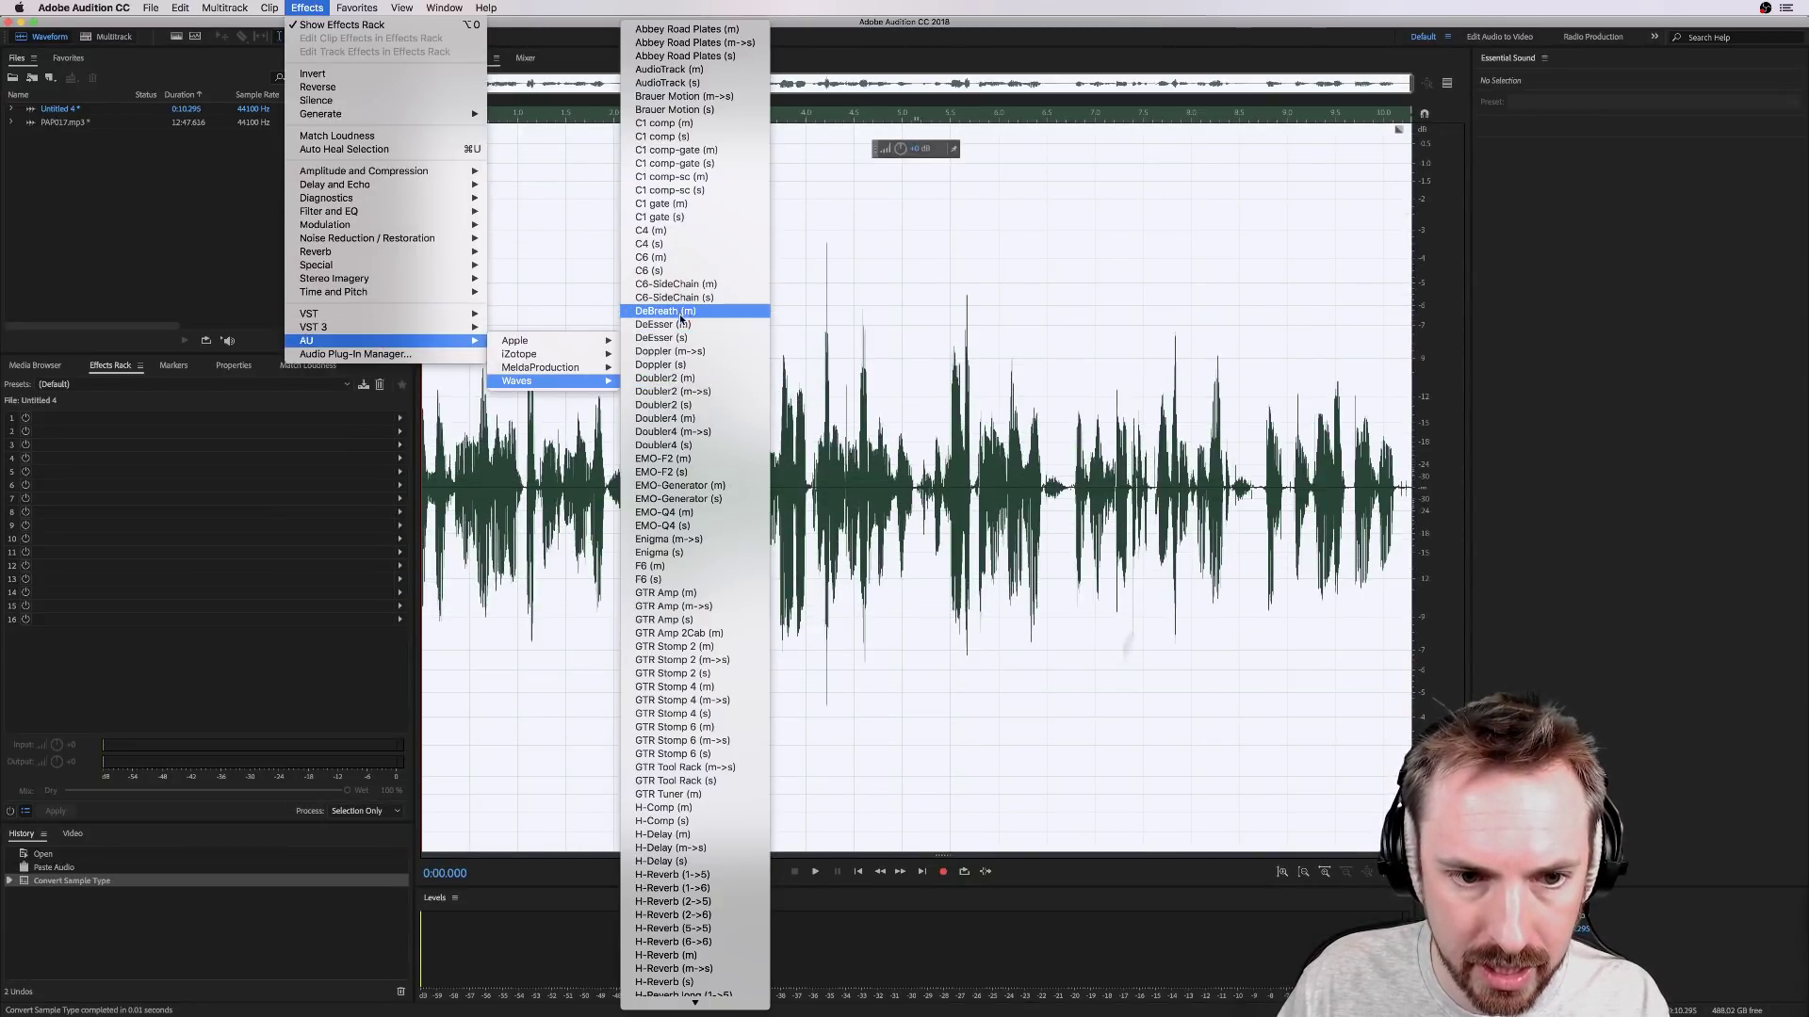
# Step: Open the Waves DeBreath (m) plug-in on Untitled 4 and preview the excerpt through it
pyautogui.click(674, 324)
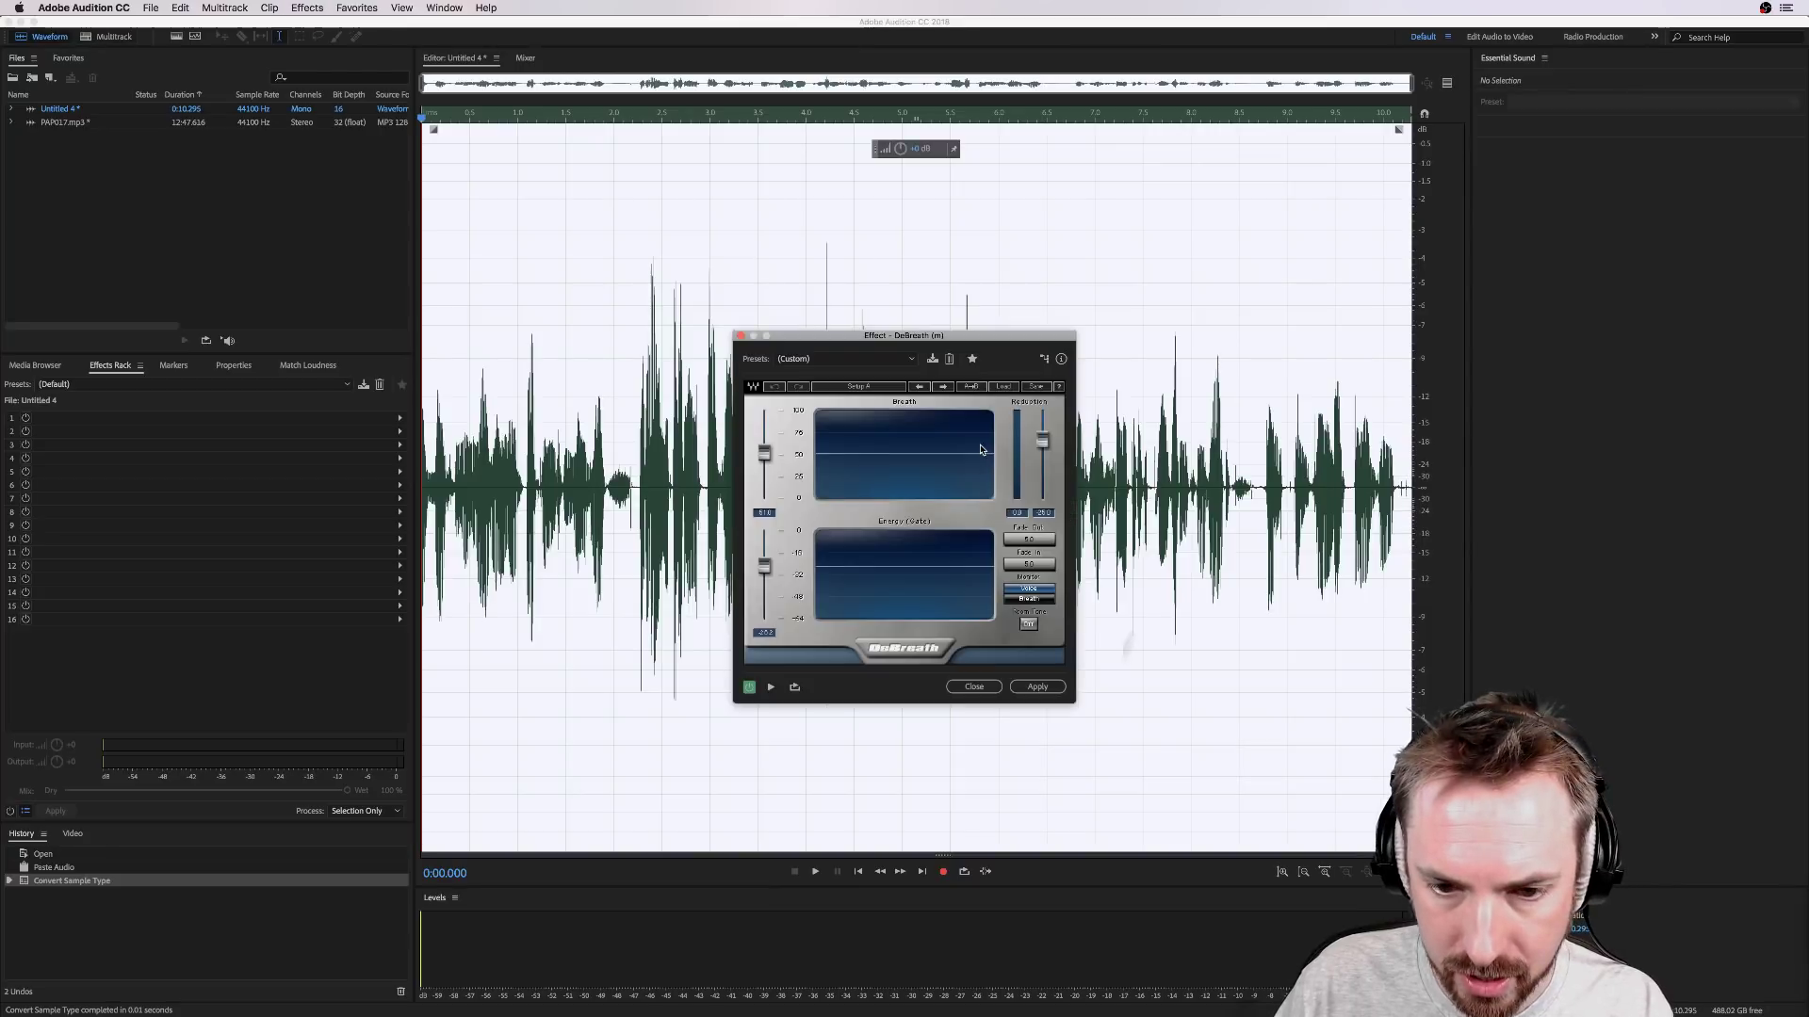
pyautogui.press('space')
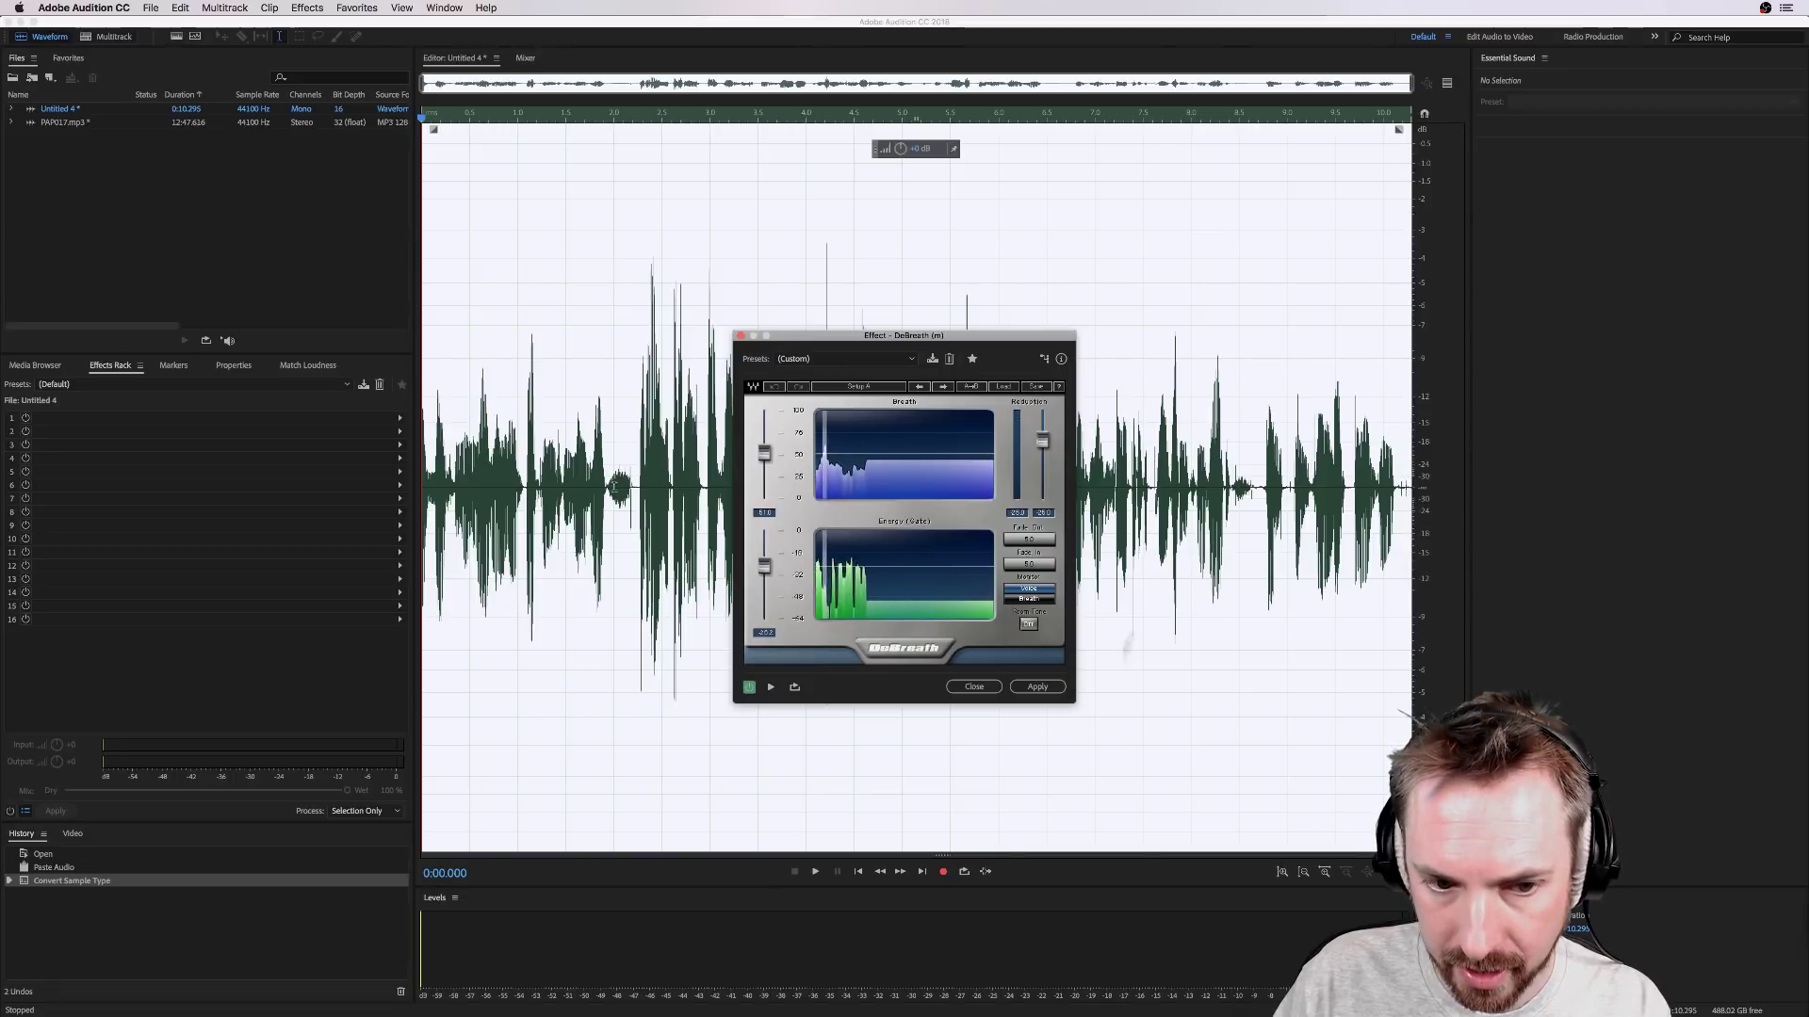
pyautogui.press('space')
pyautogui.press('space')
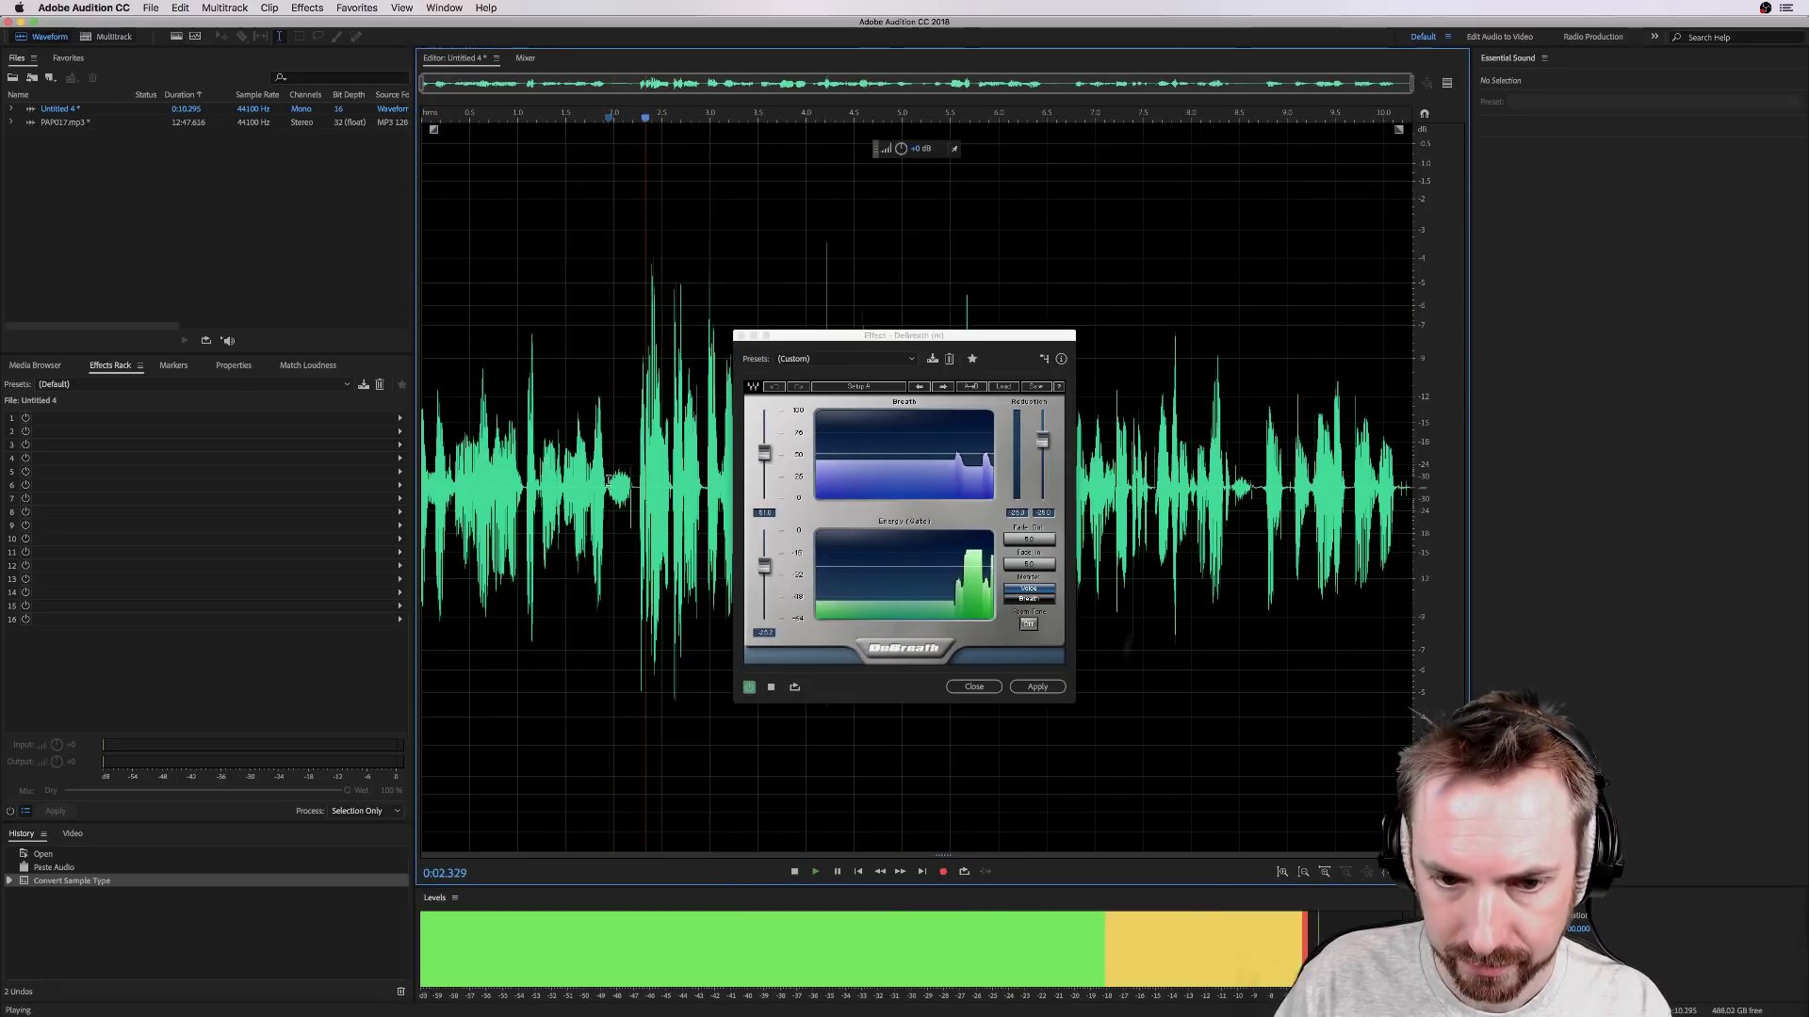
pyautogui.press('space')
pyautogui.press('space')
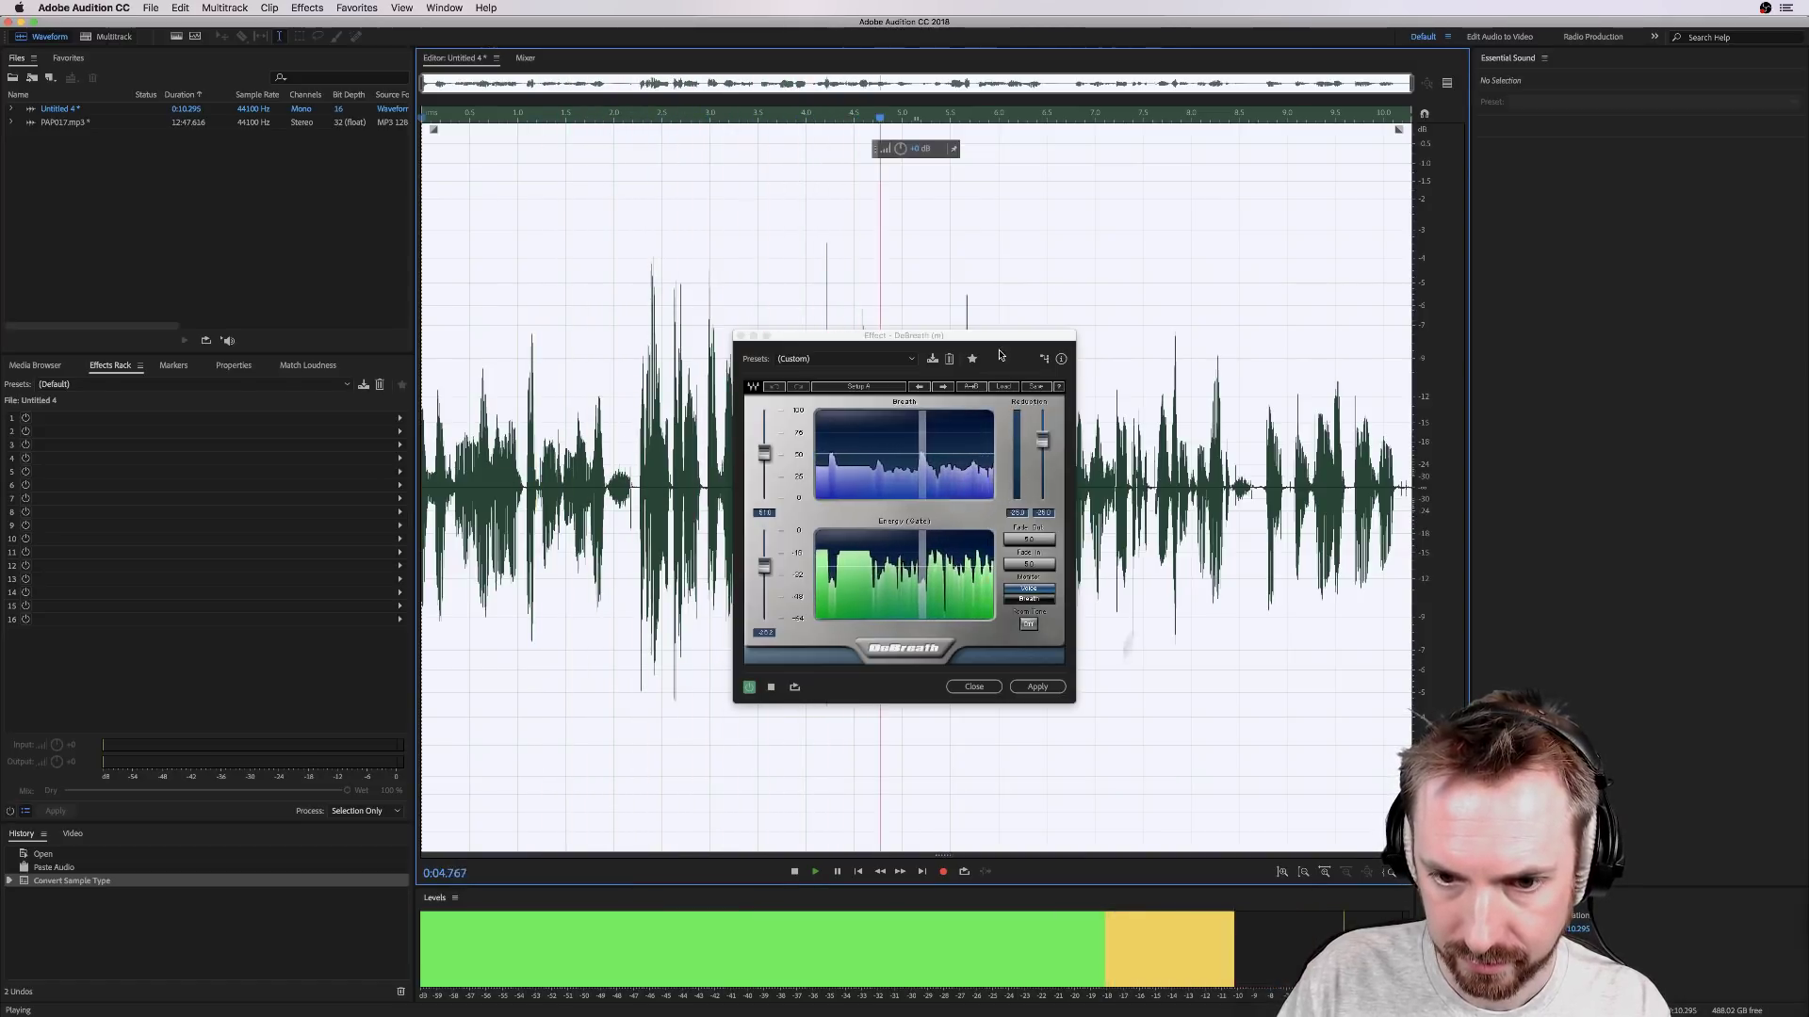
pyautogui.moveTo(983, 336); pyautogui.dragTo(857, 337)
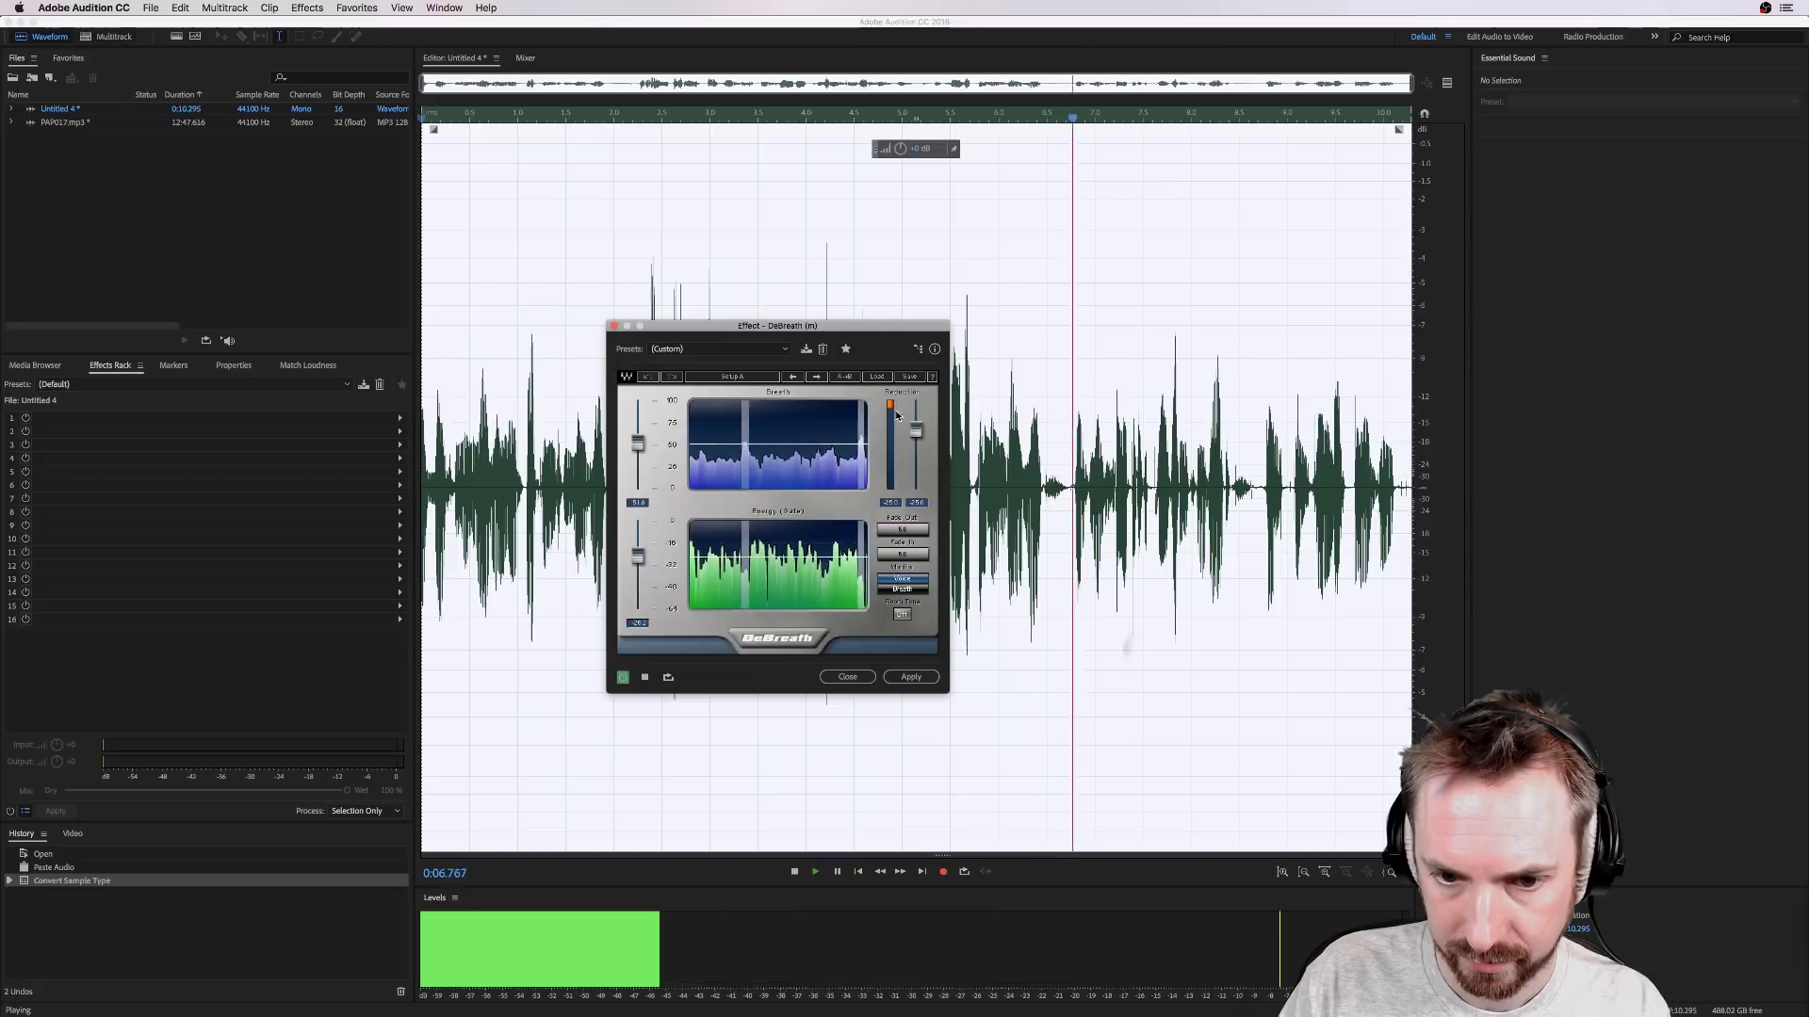
pyautogui.press('space')
# Step: Raise and then lower DeBreath's breath reduction amount while auditioning the excerpt
pyautogui.moveTo(917, 431); pyautogui.dragTo(917, 424)
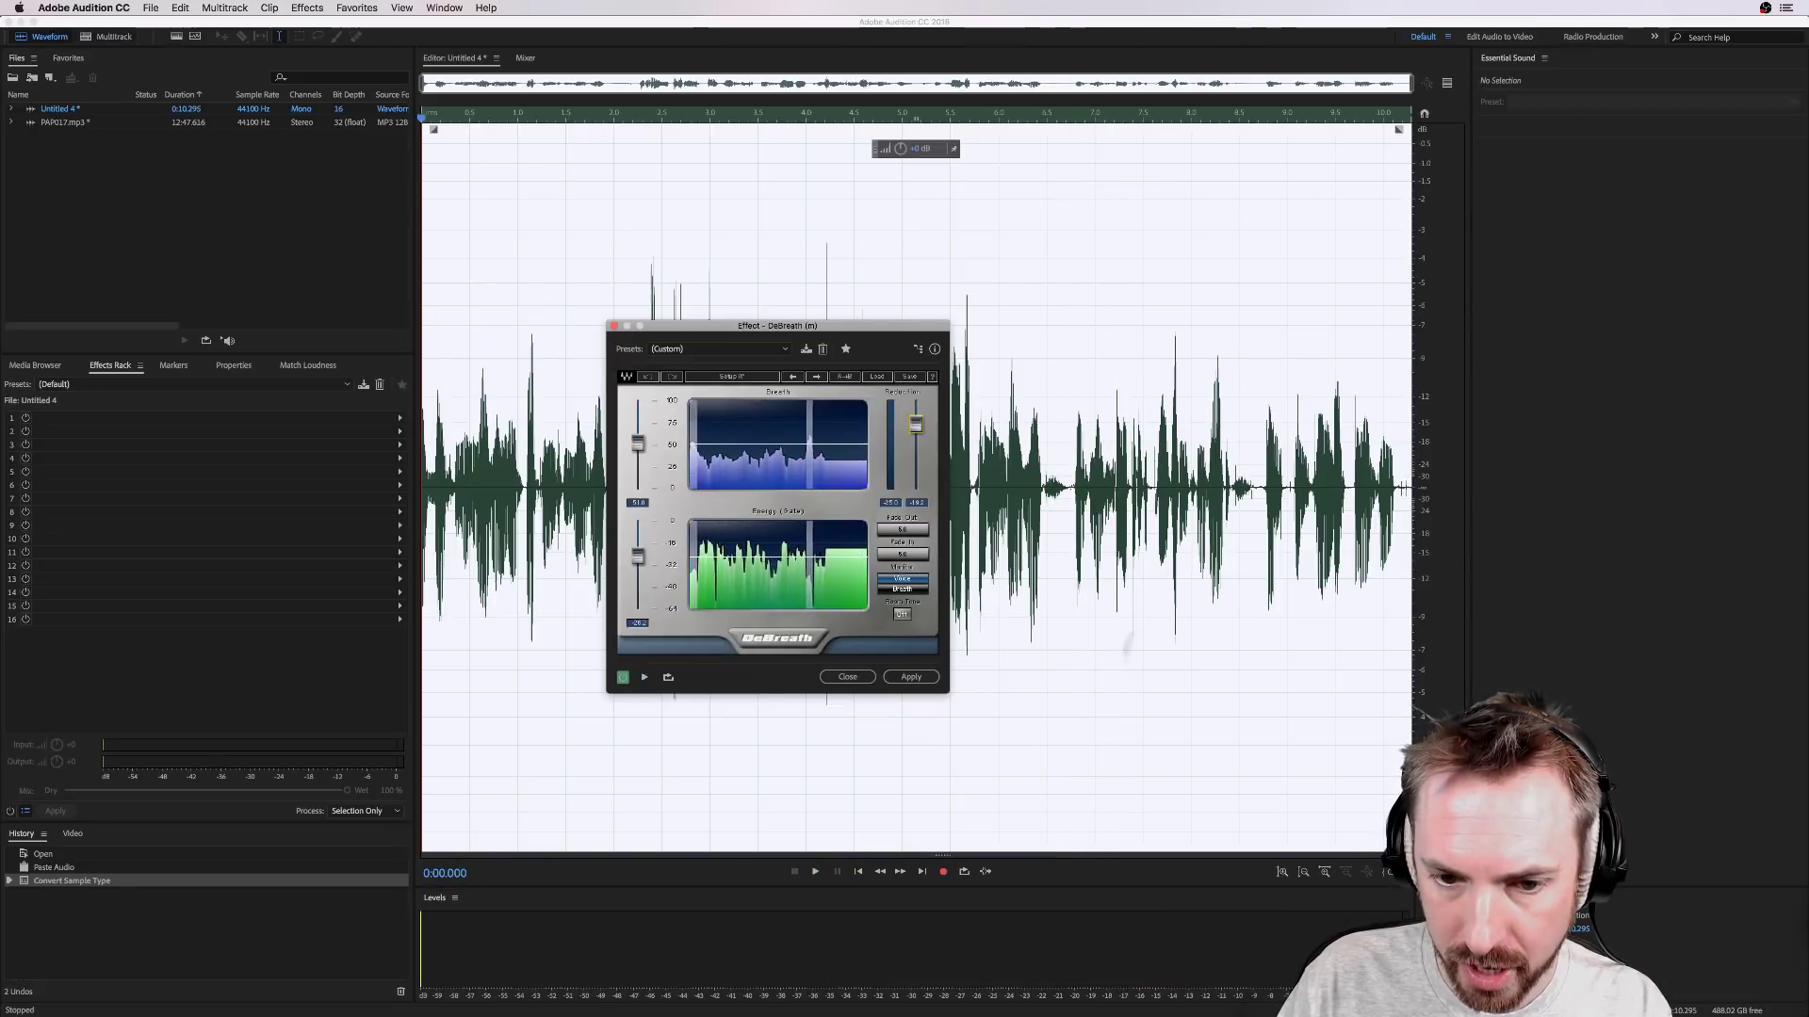
pyautogui.moveTo(854, 329); pyautogui.dragTo(940, 309)
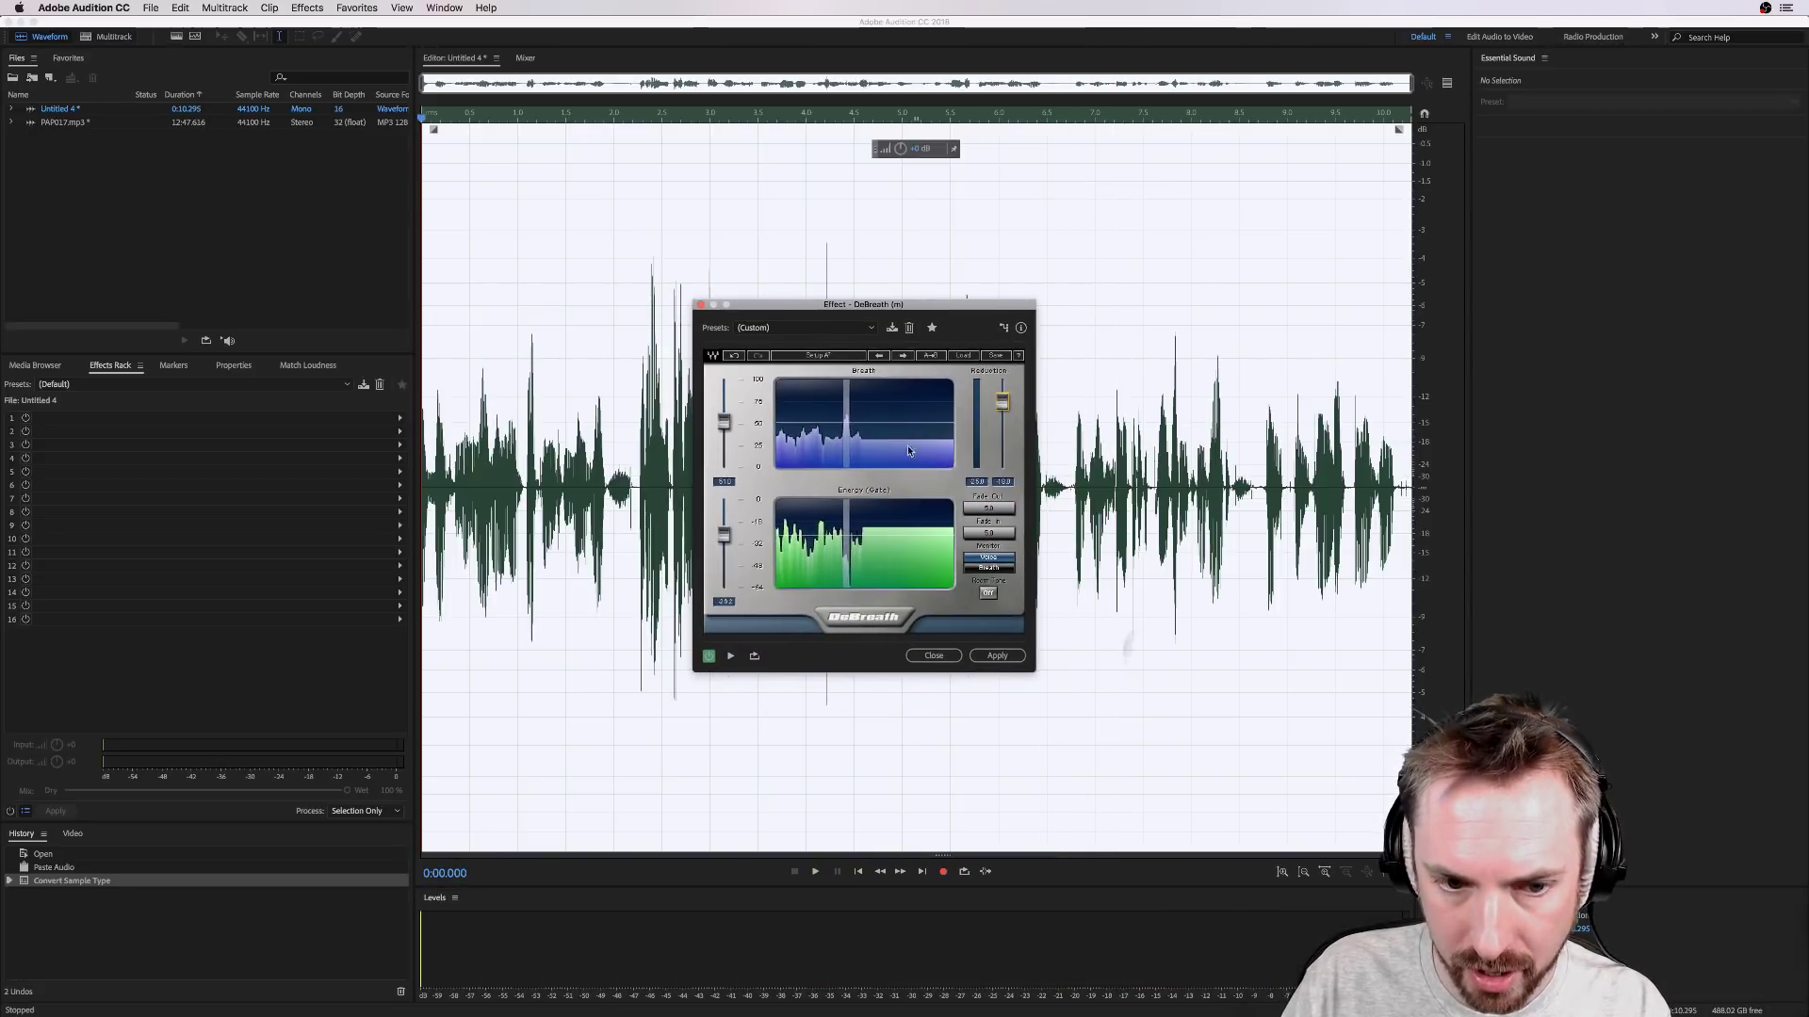
pyautogui.press('space')
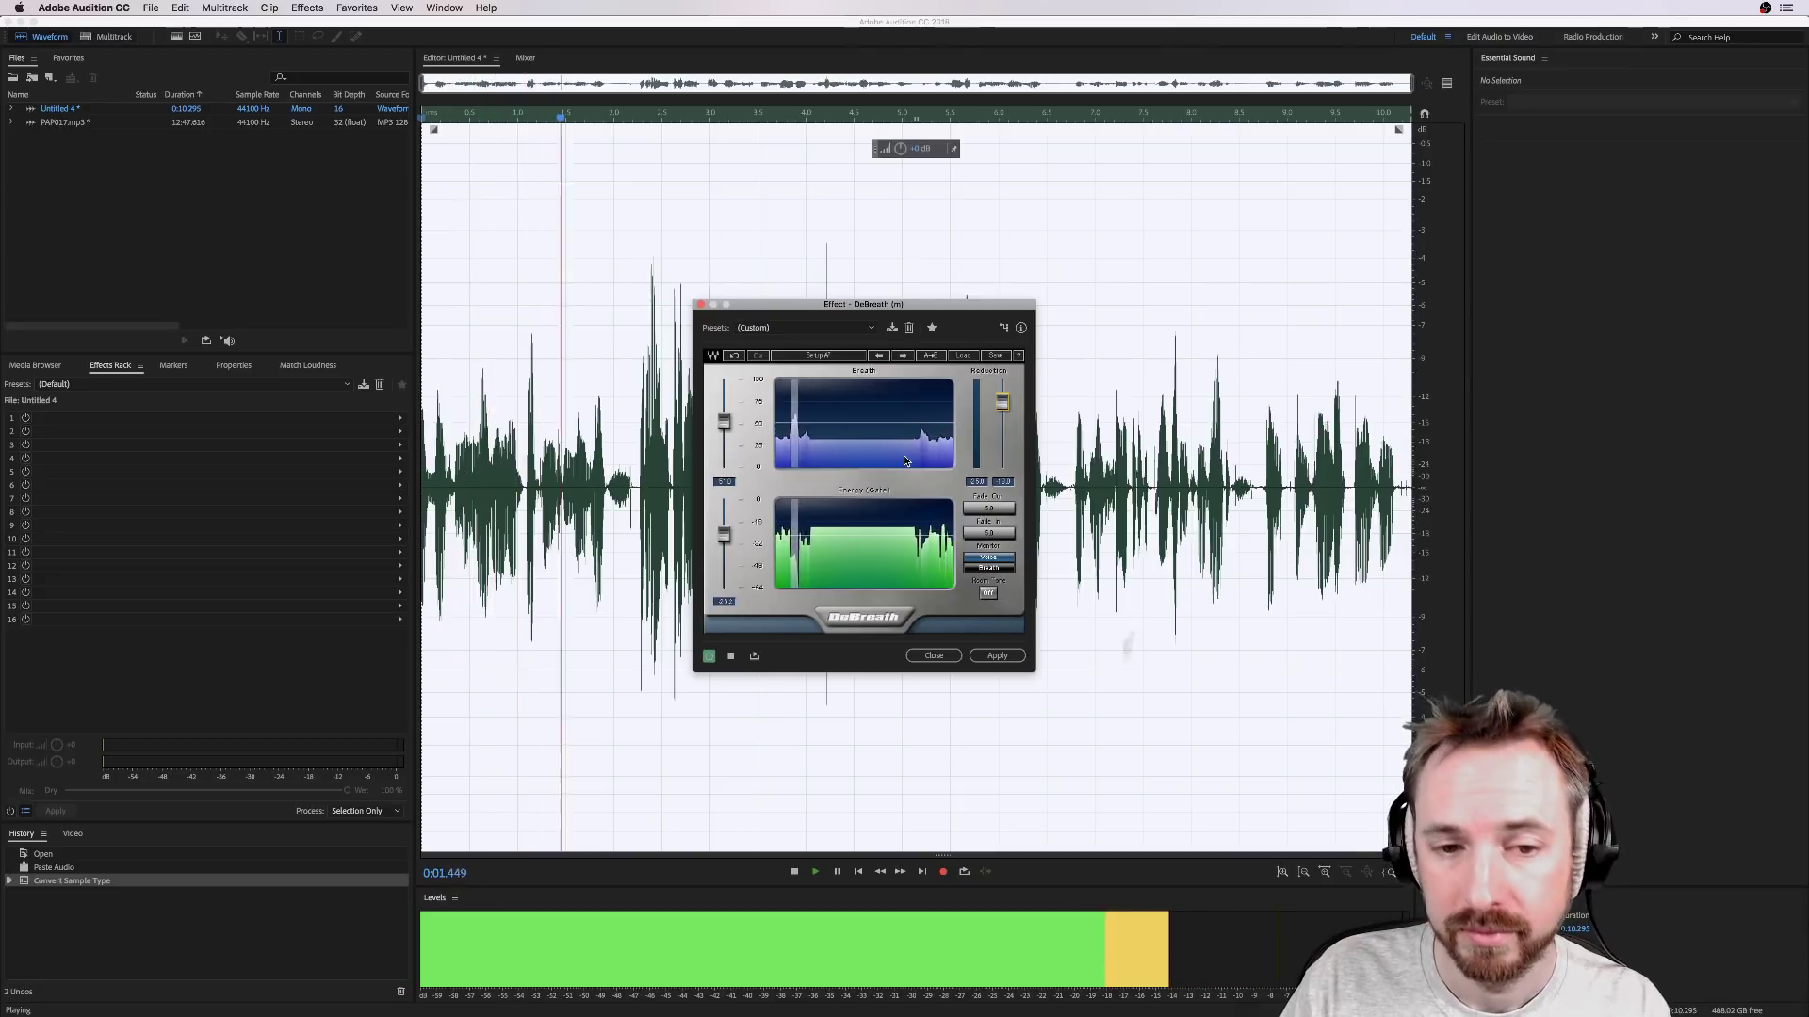
pyautogui.press('space')
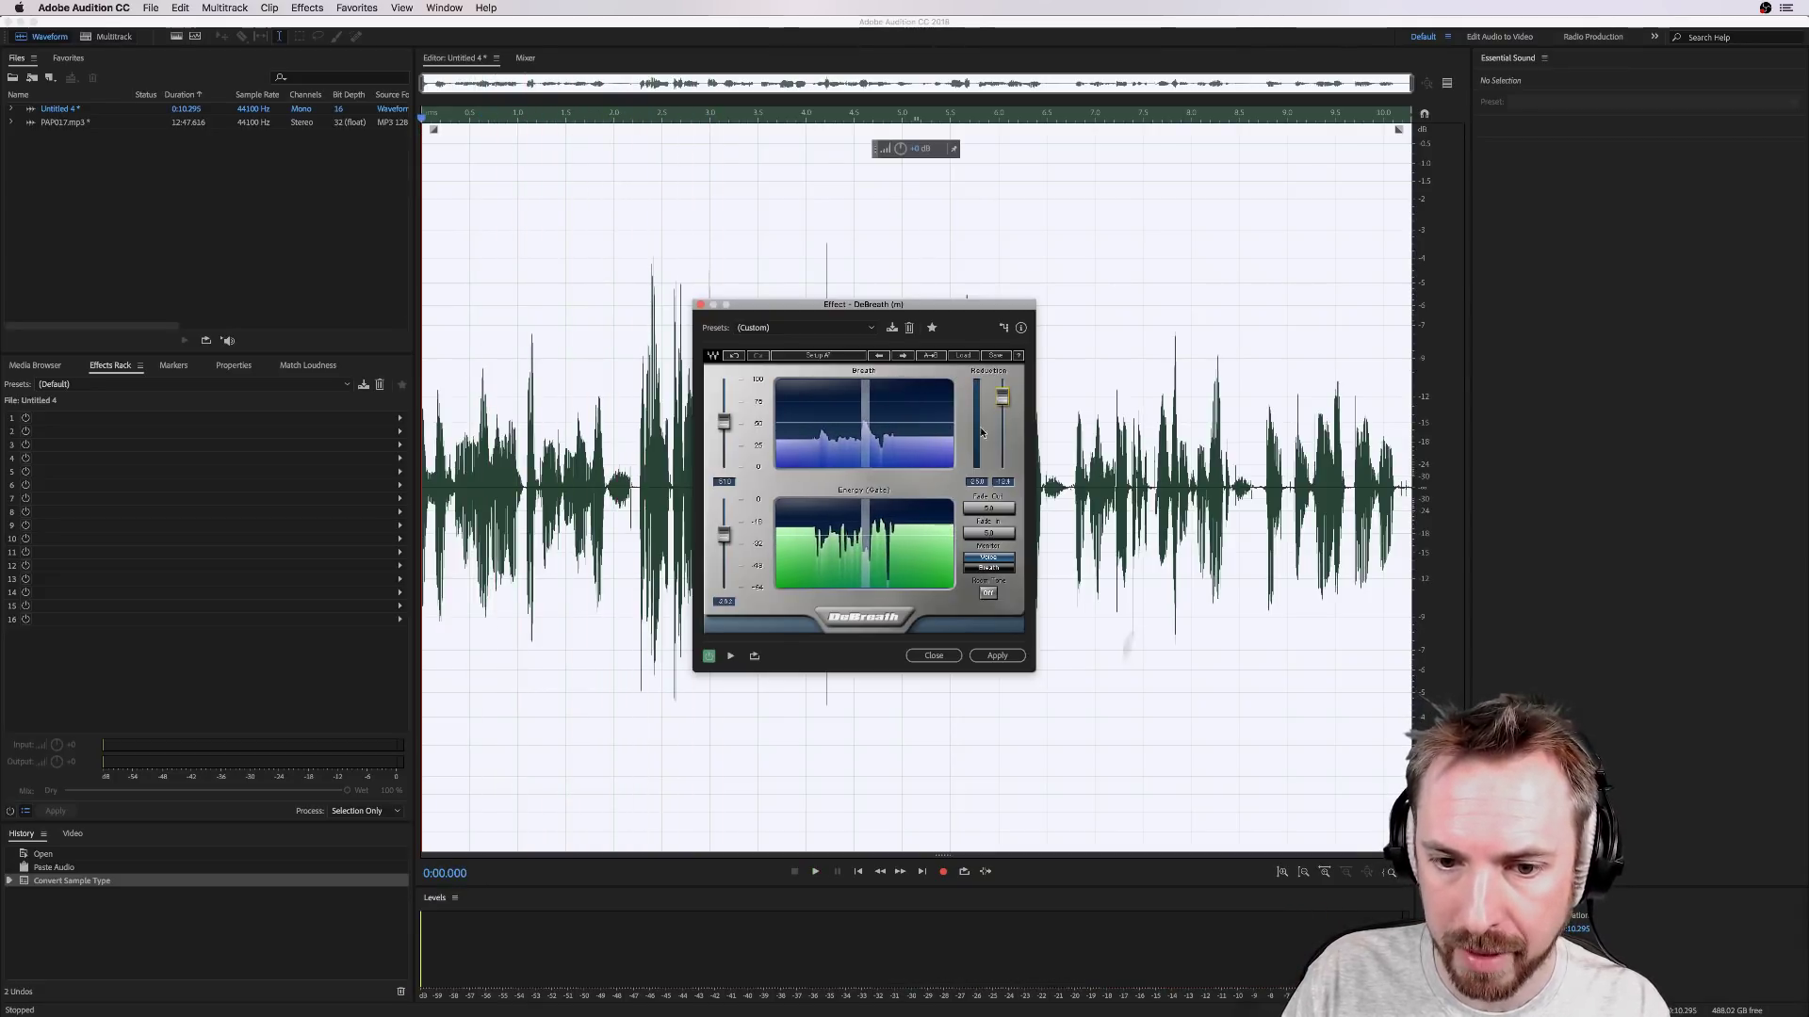
pyautogui.press('space')
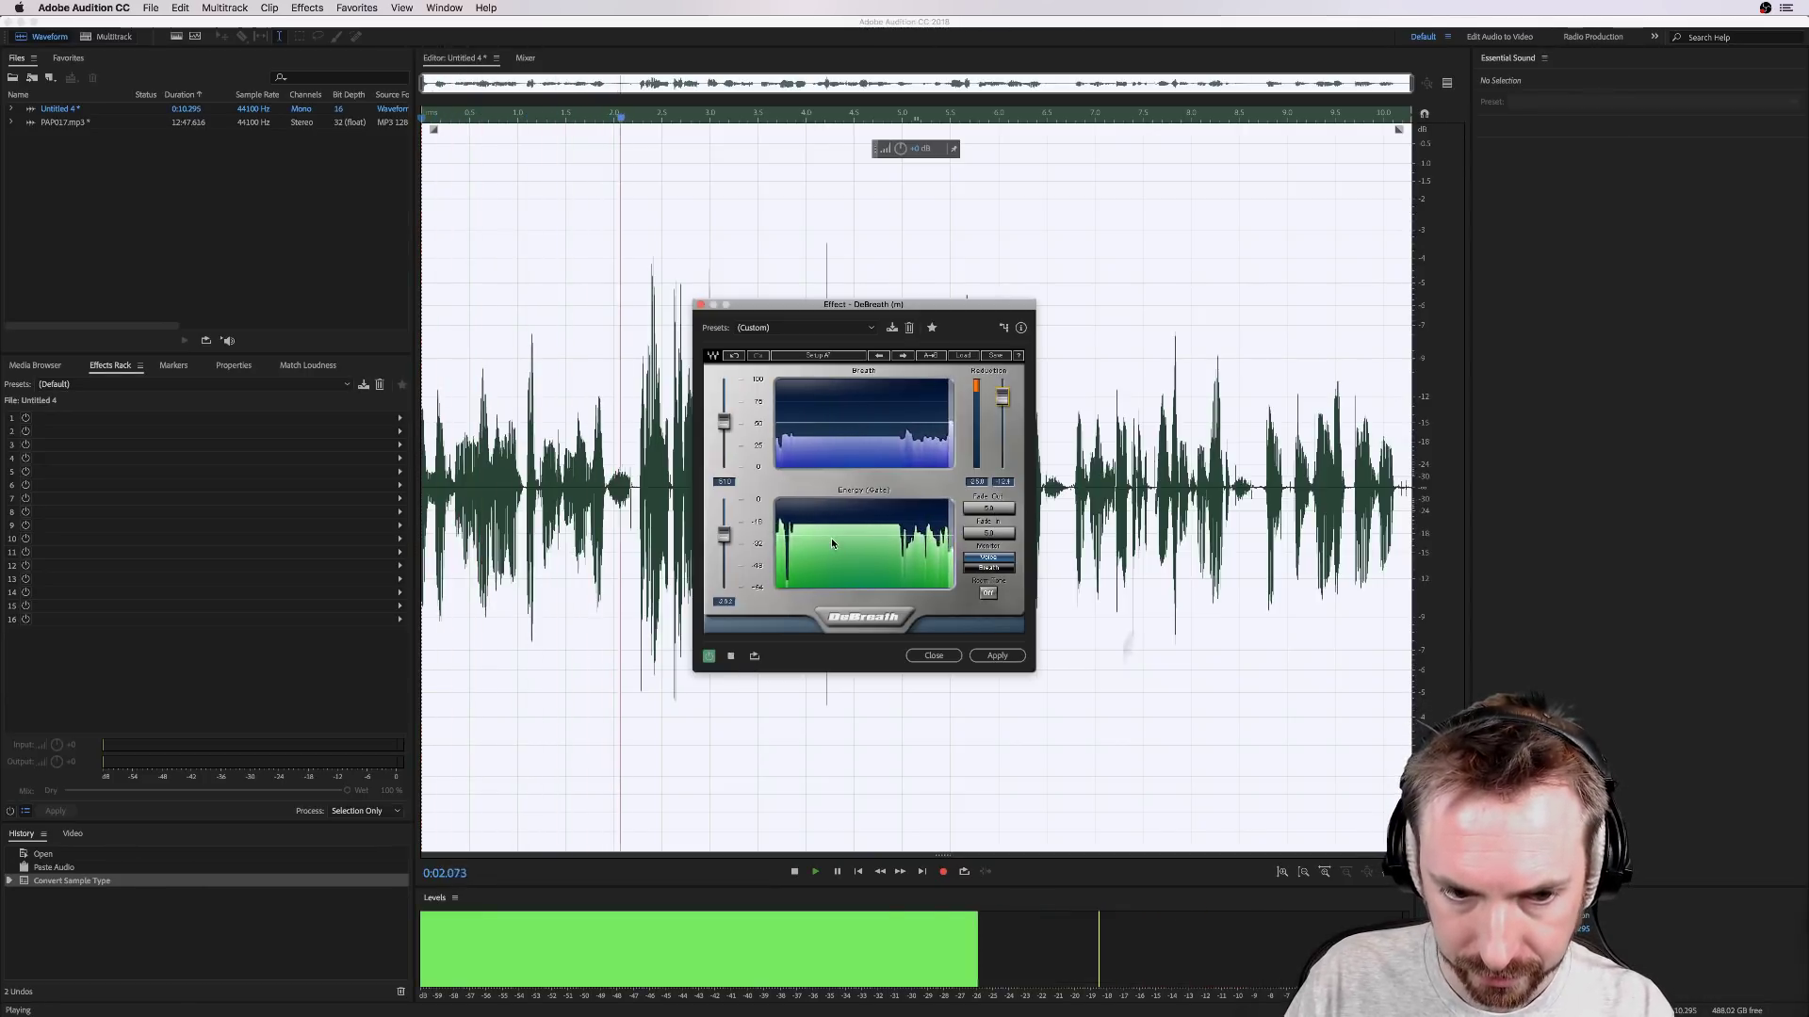
pyautogui.press('space')
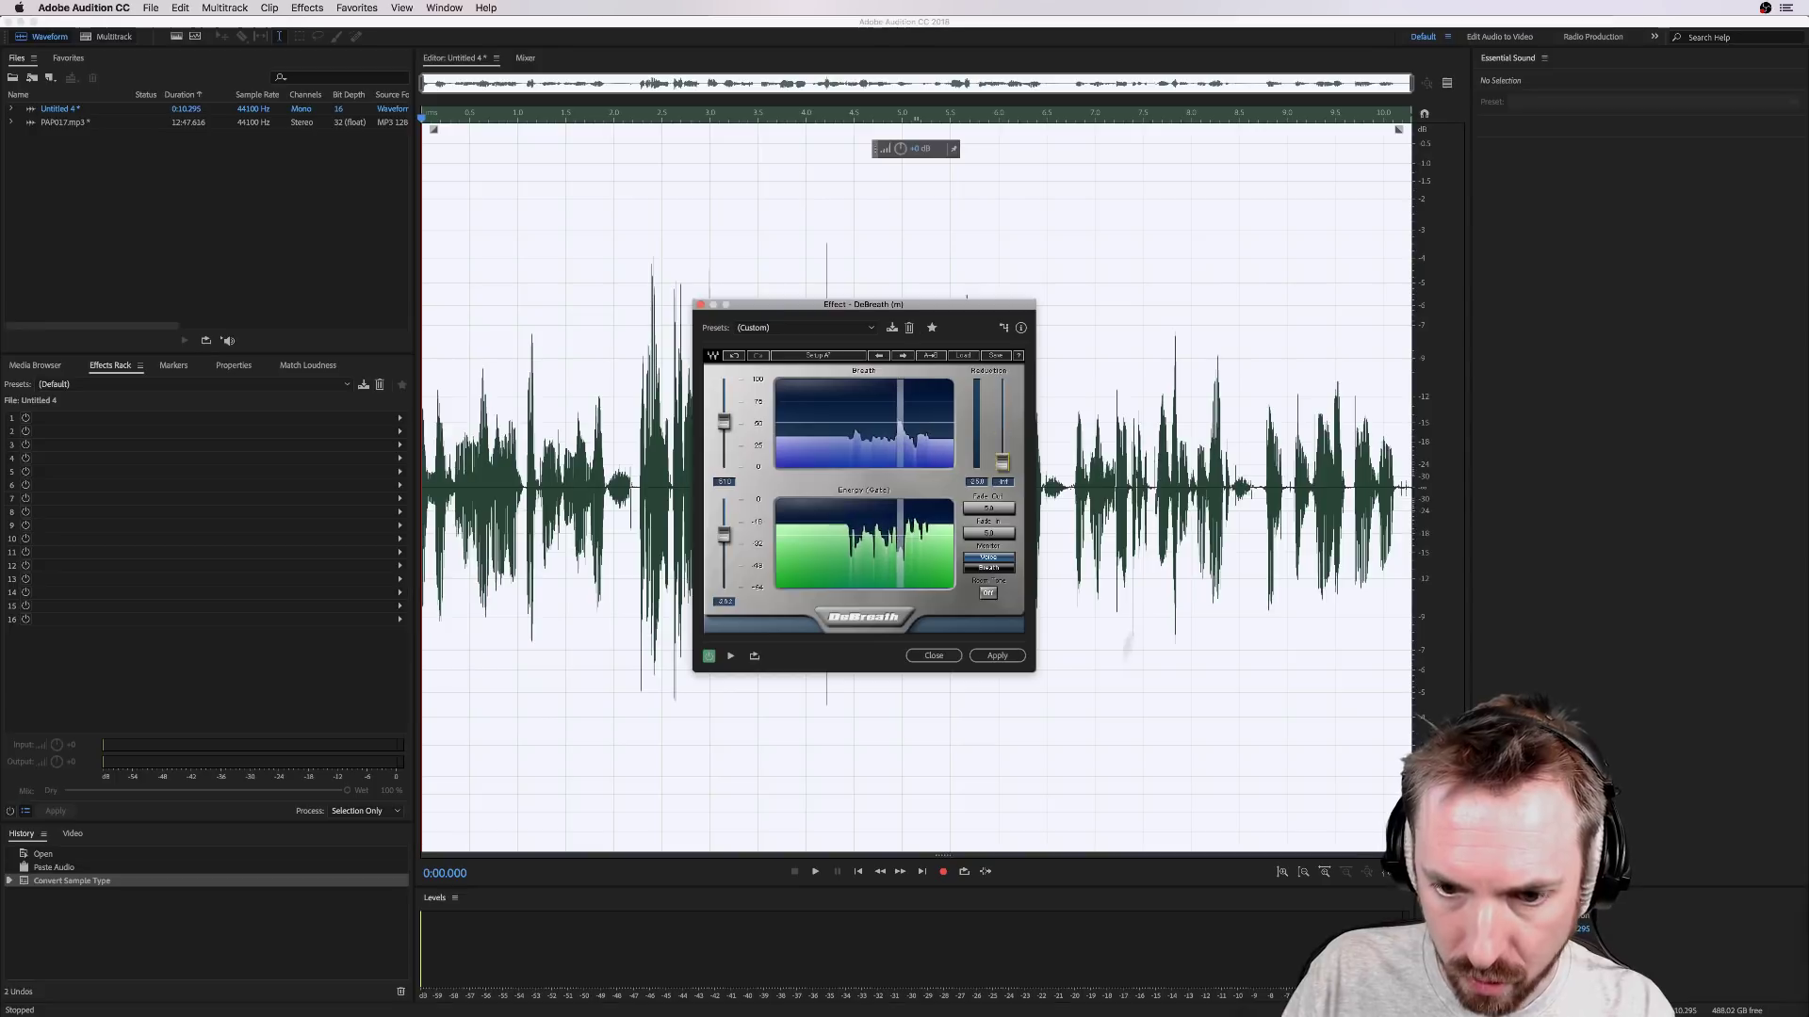
pyautogui.press('space')
pyautogui.moveTo(1005, 397); pyautogui.dragTo(1006, 463)
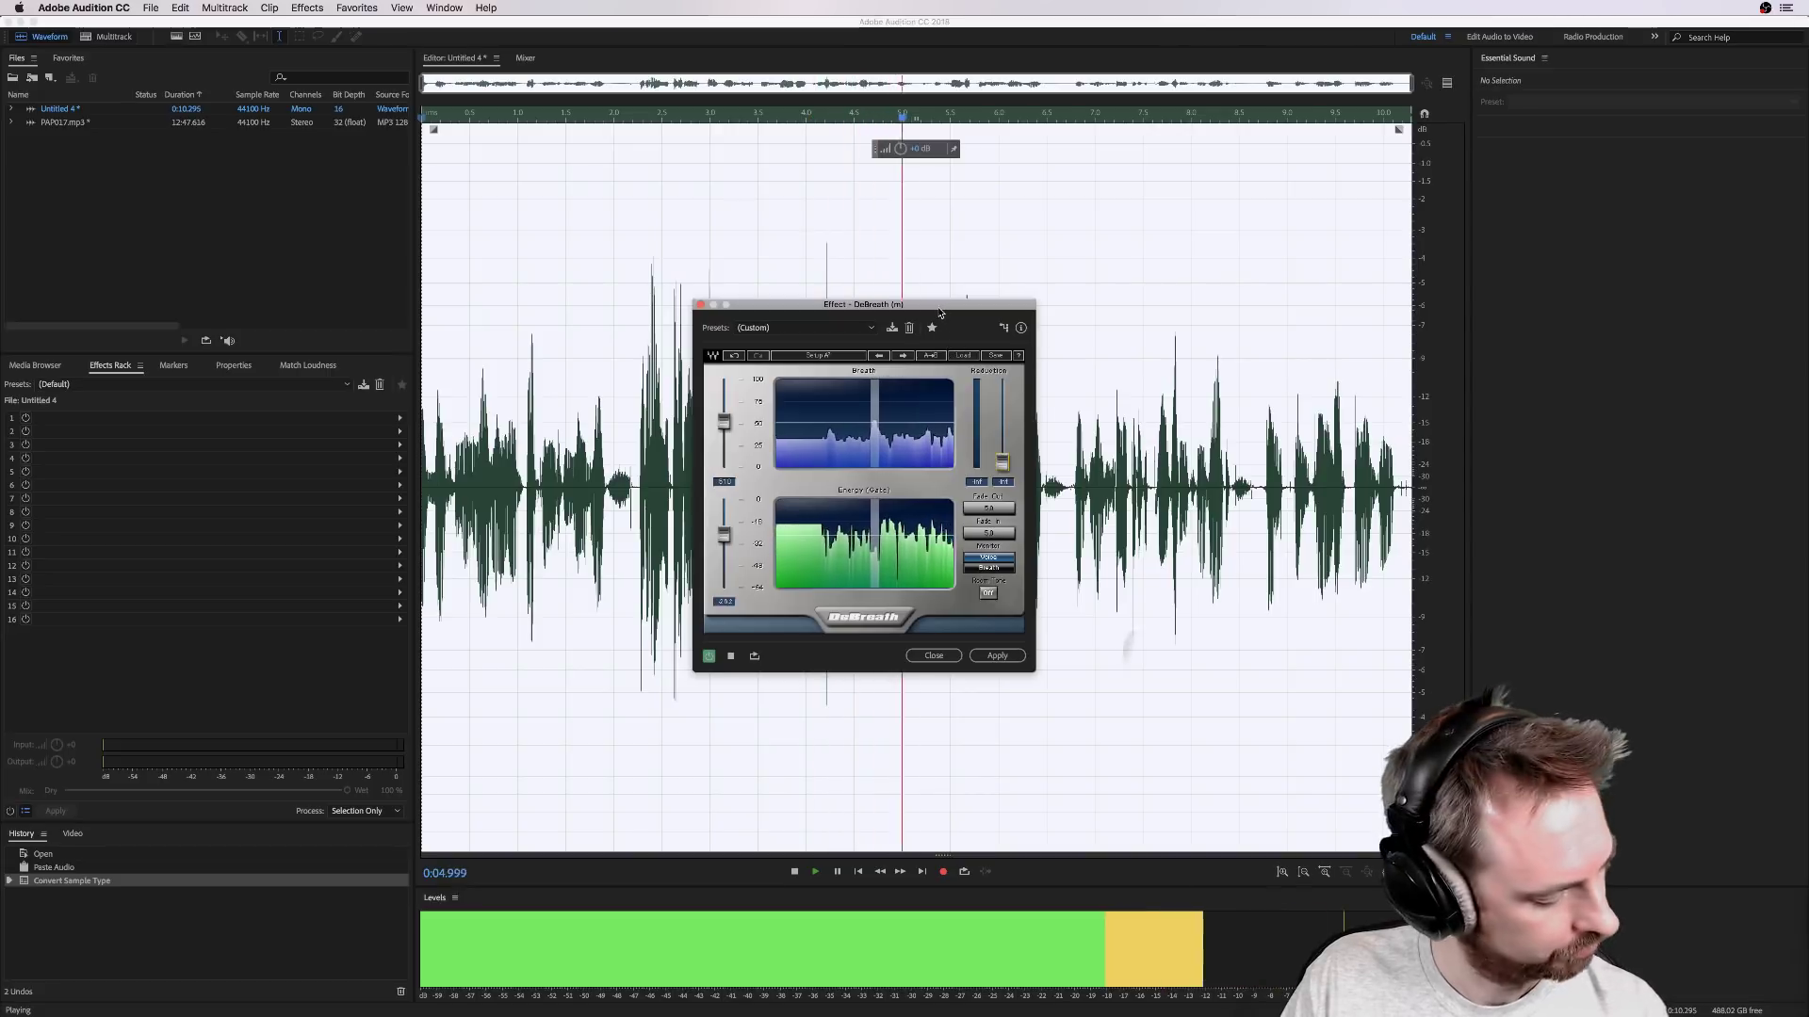
pyautogui.moveTo(943, 313); pyautogui.dragTo(881, 314)
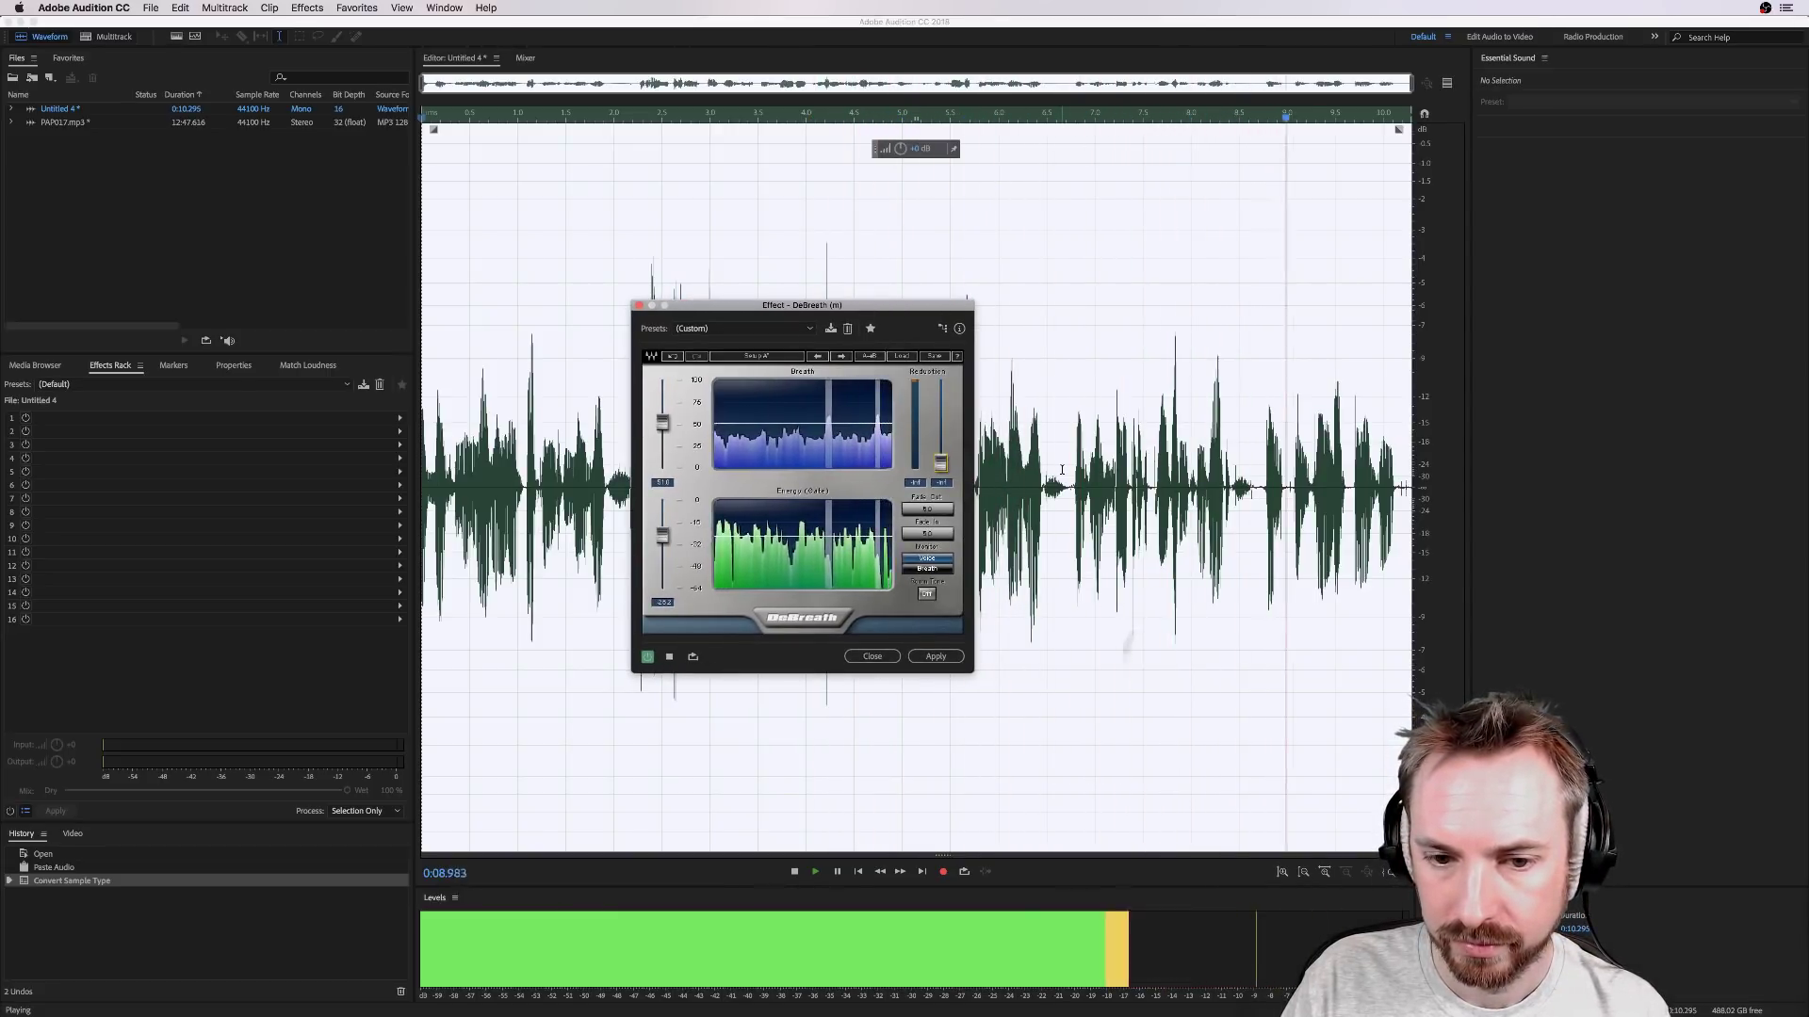
pyautogui.press('space')
# Step: Drag DeBreath's breath reduction slider to -31.2
pyautogui.moveTo(944, 427); pyautogui.dragTo(941, 400)
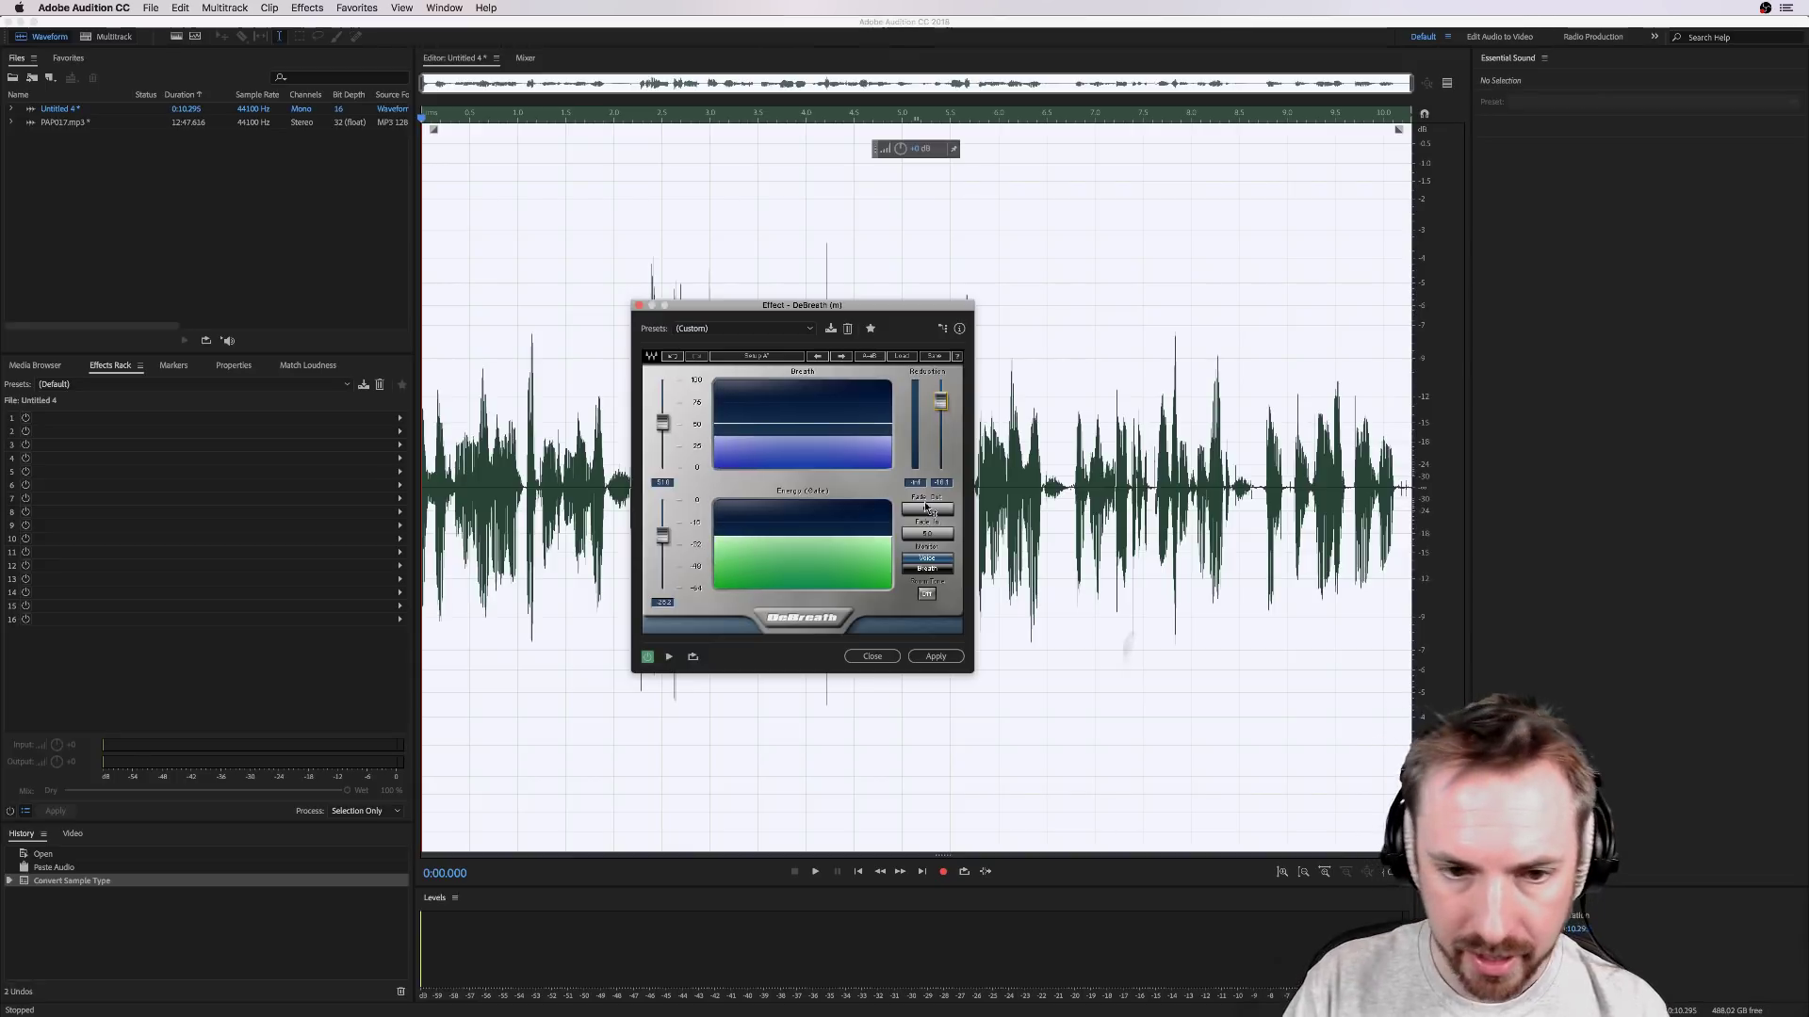
# Step: Close DeBreath without applying it and open the Effects > AU > Waves submenu
pyautogui.click(639, 308)
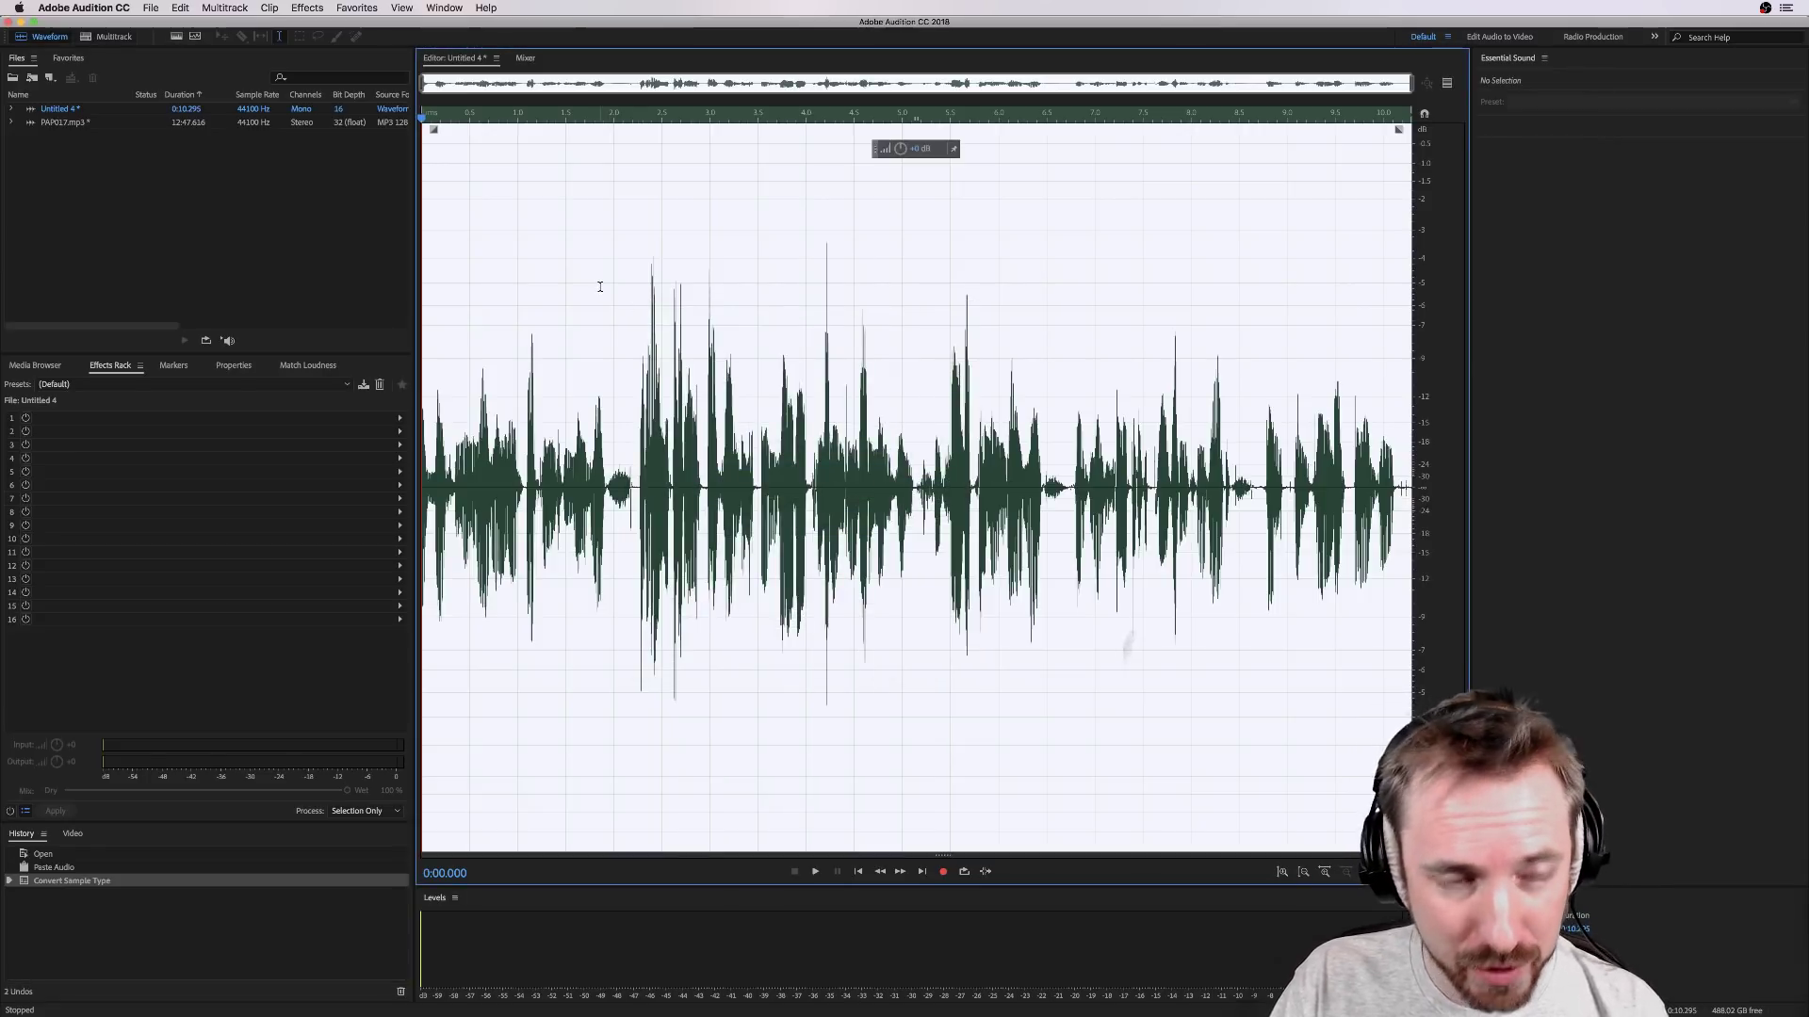
pyautogui.click(305, 7)
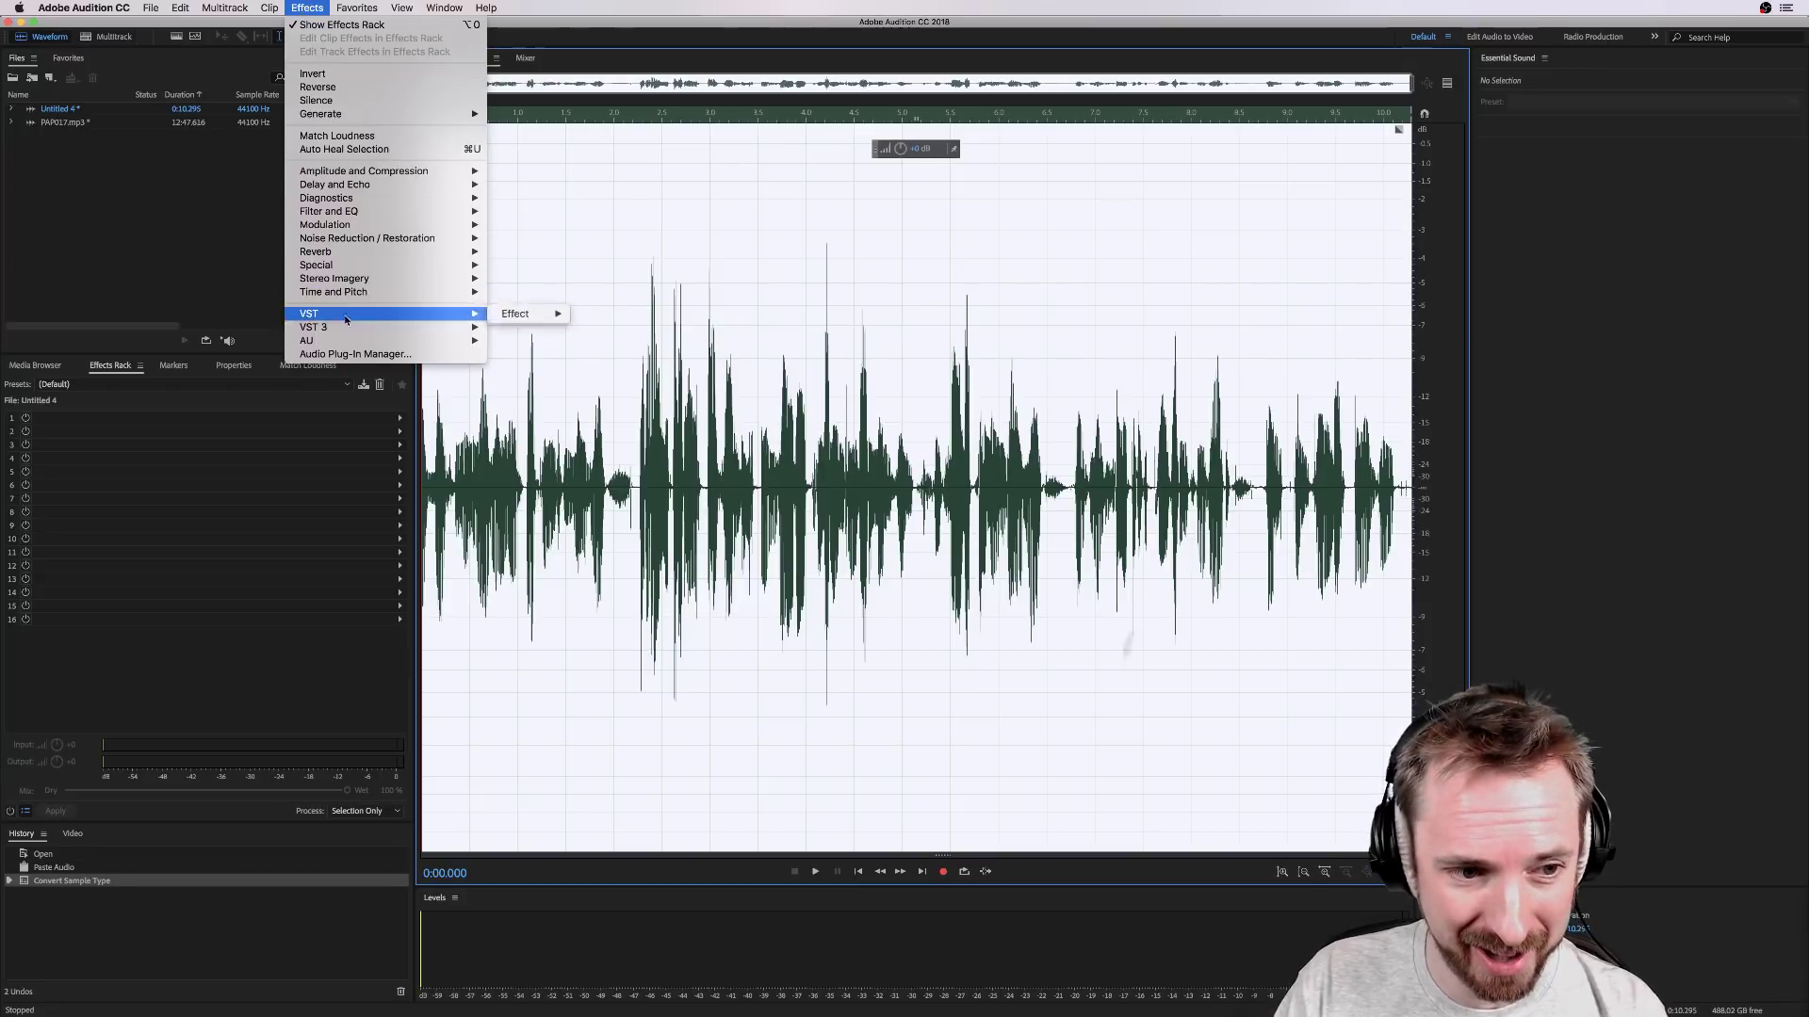
pyautogui.moveTo(311, 340)
pyautogui.moveTo(518, 382)
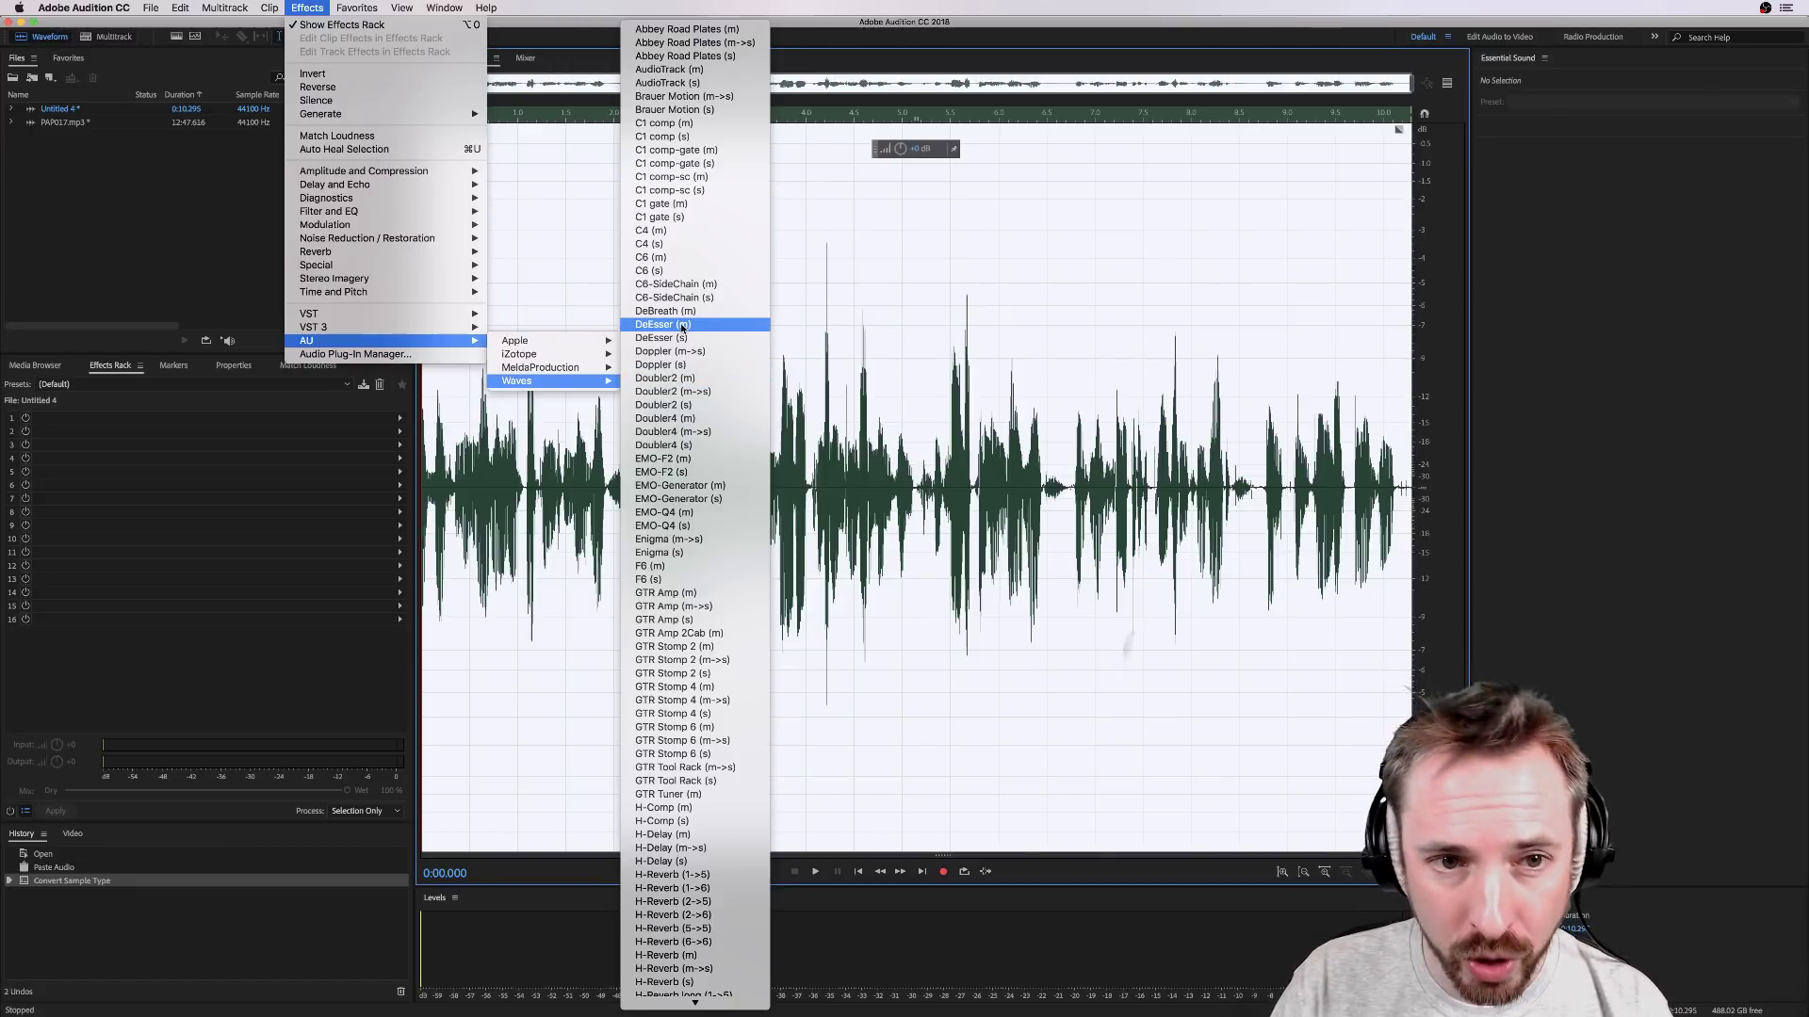
# Step: Scroll the Waves submenu down to the Vocal Rider (m) entry
pyautogui.scroll(-2, 696, 561)
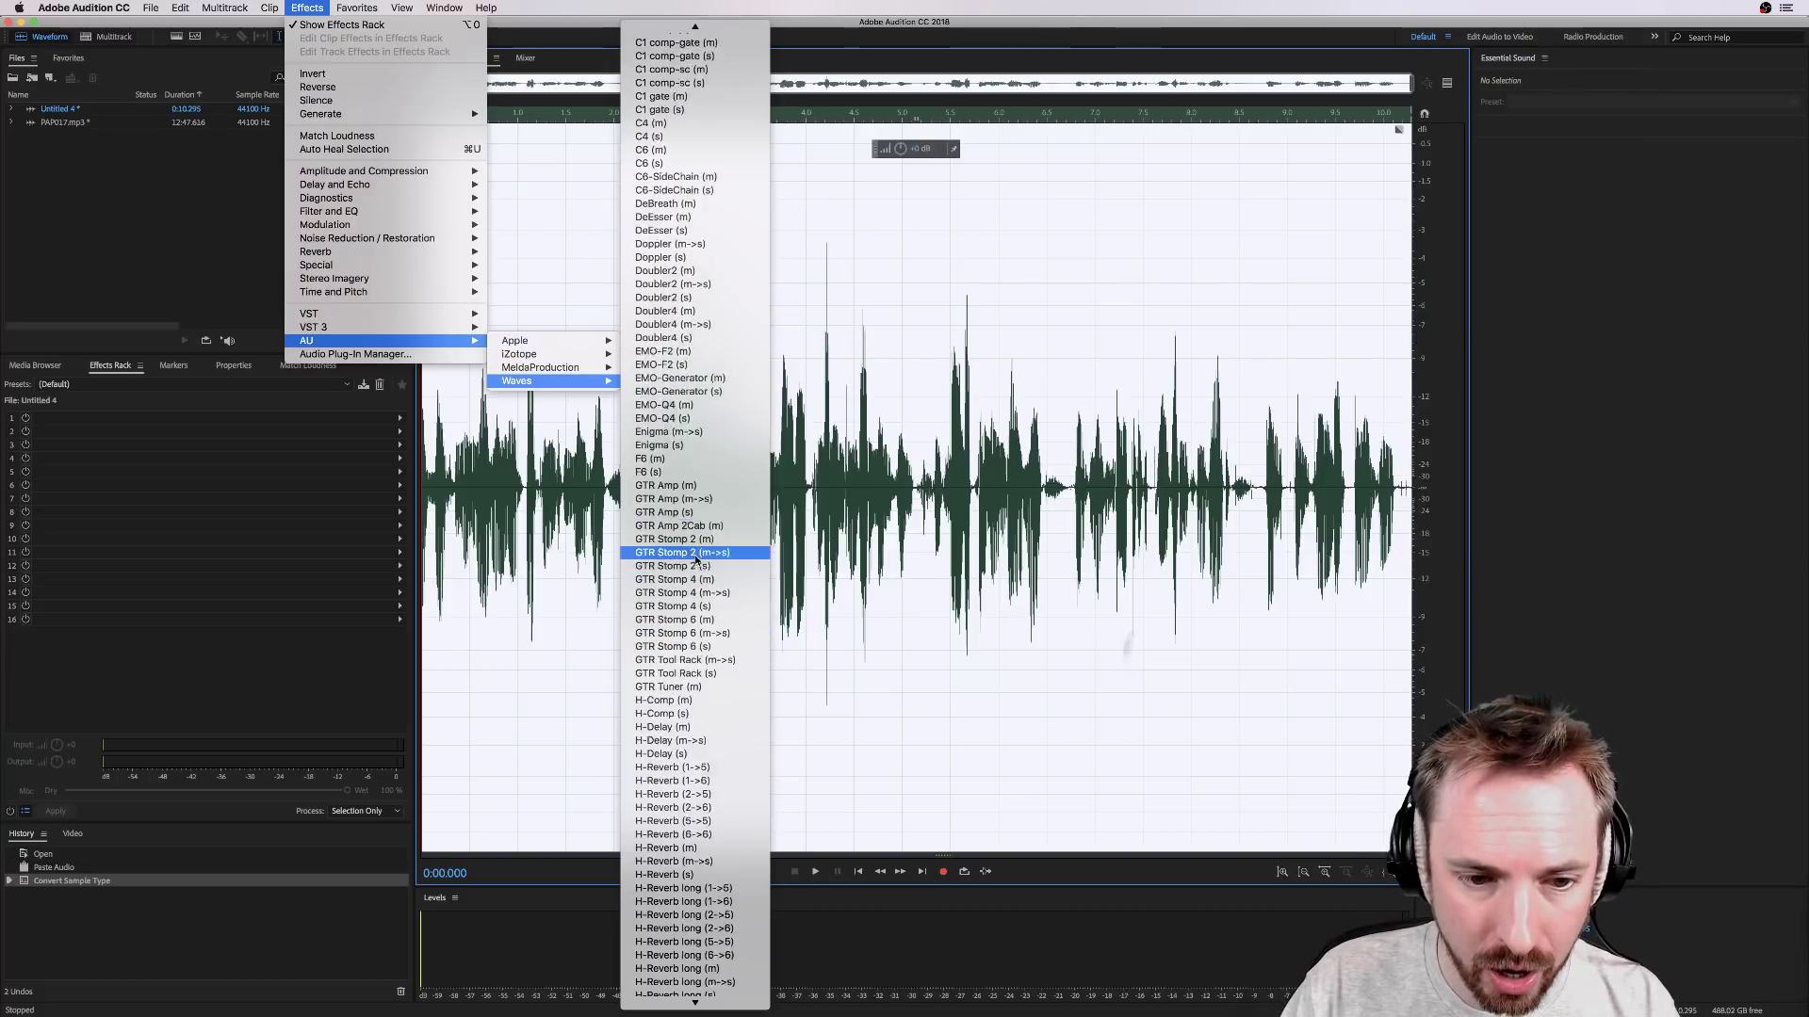
pyautogui.scroll(-10, 696, 561)
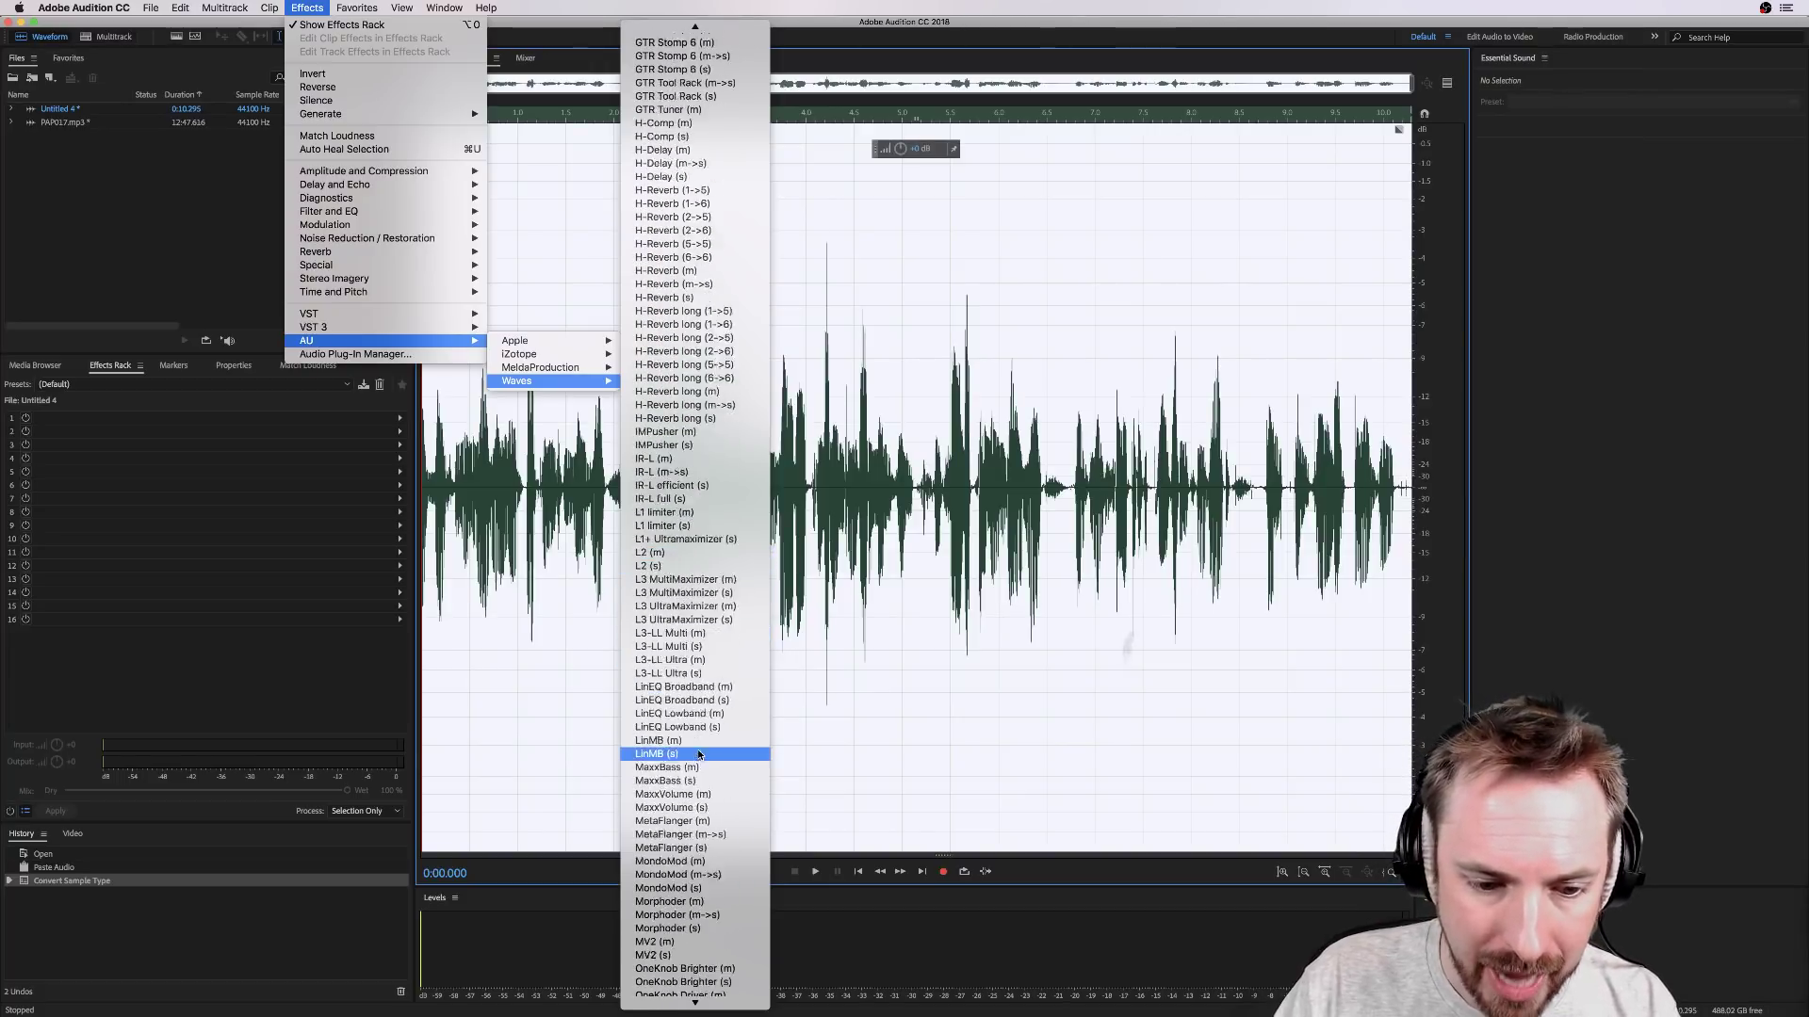
pyautogui.scroll(-5, 701, 786)
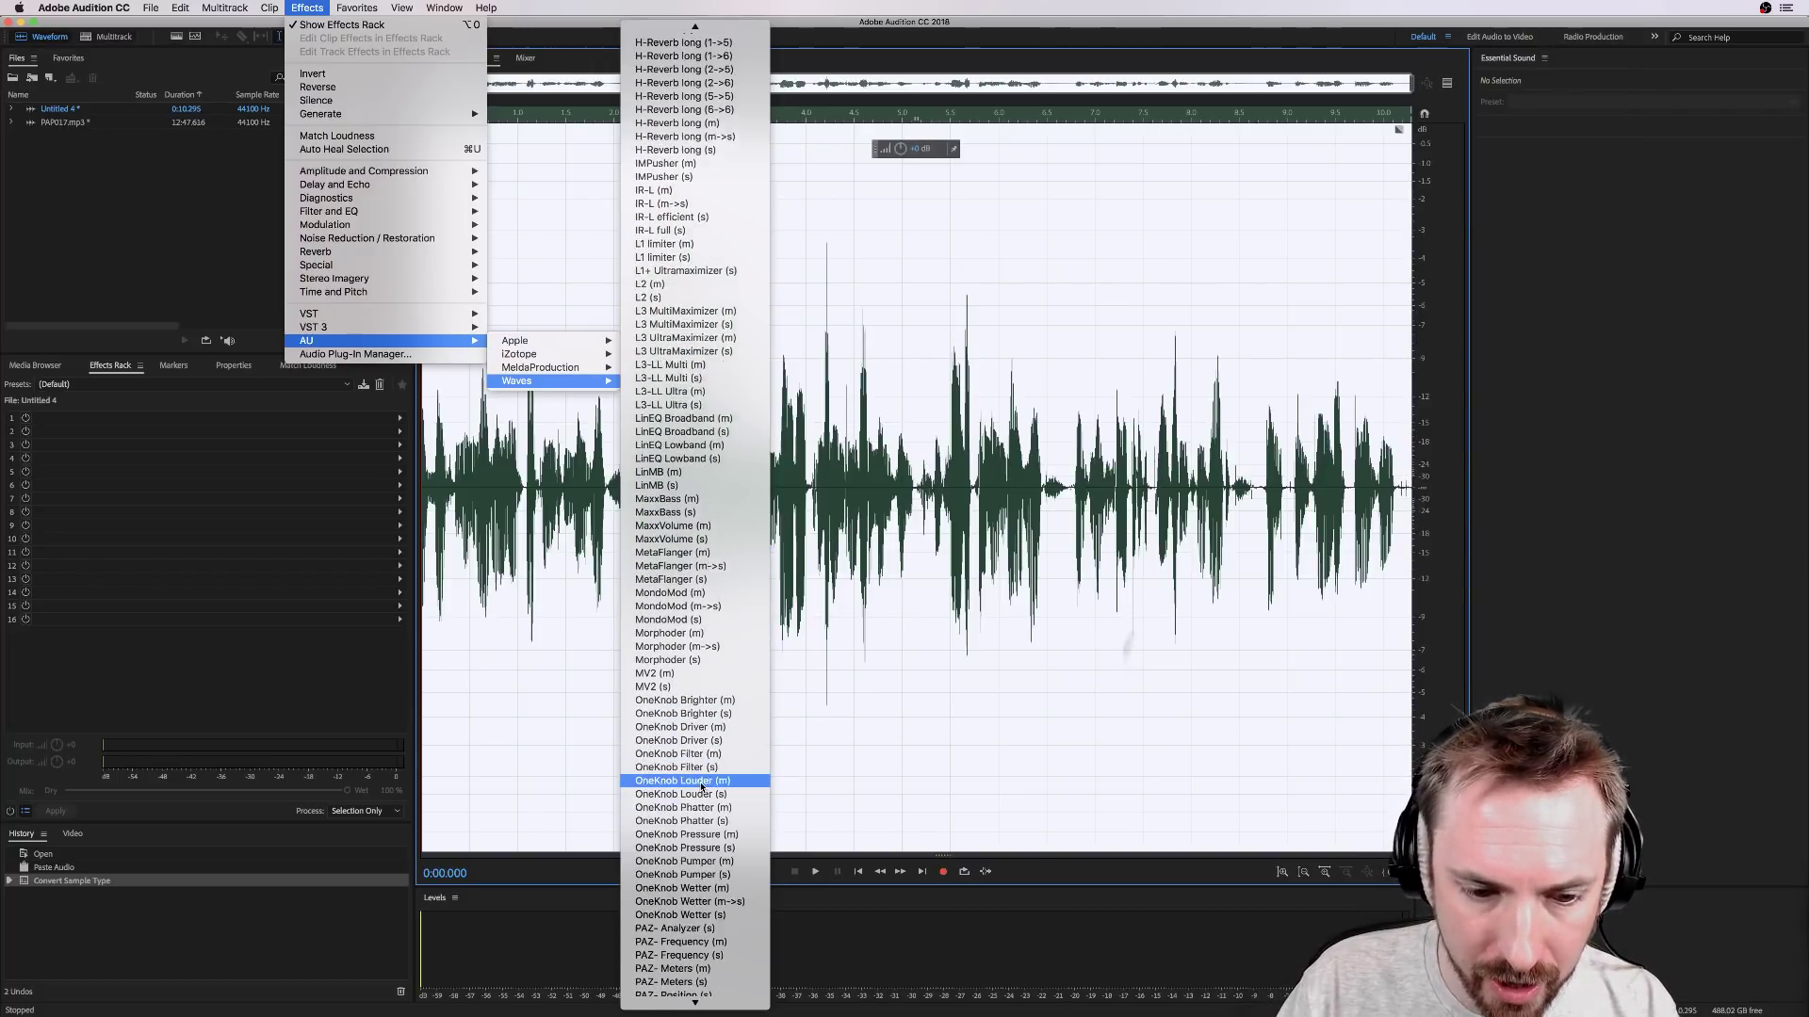
pyautogui.scroll(-5, 700, 667)
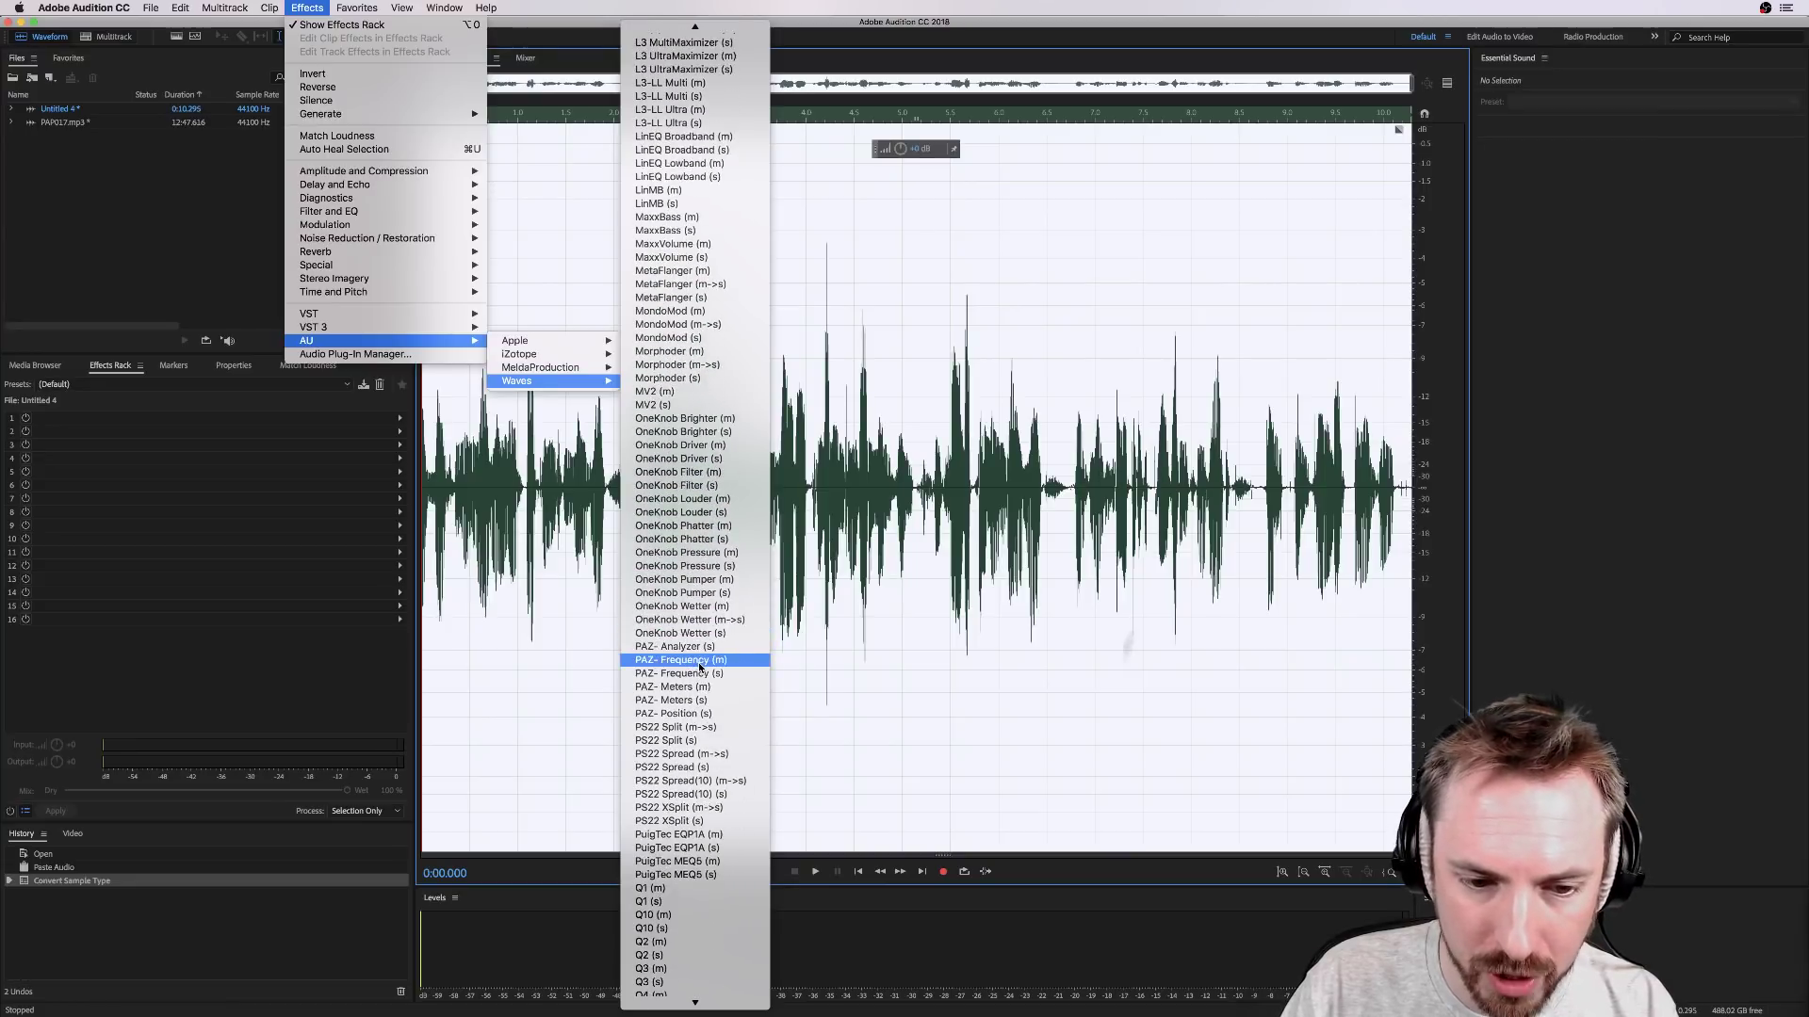
pyautogui.scroll(-12, 700, 667)
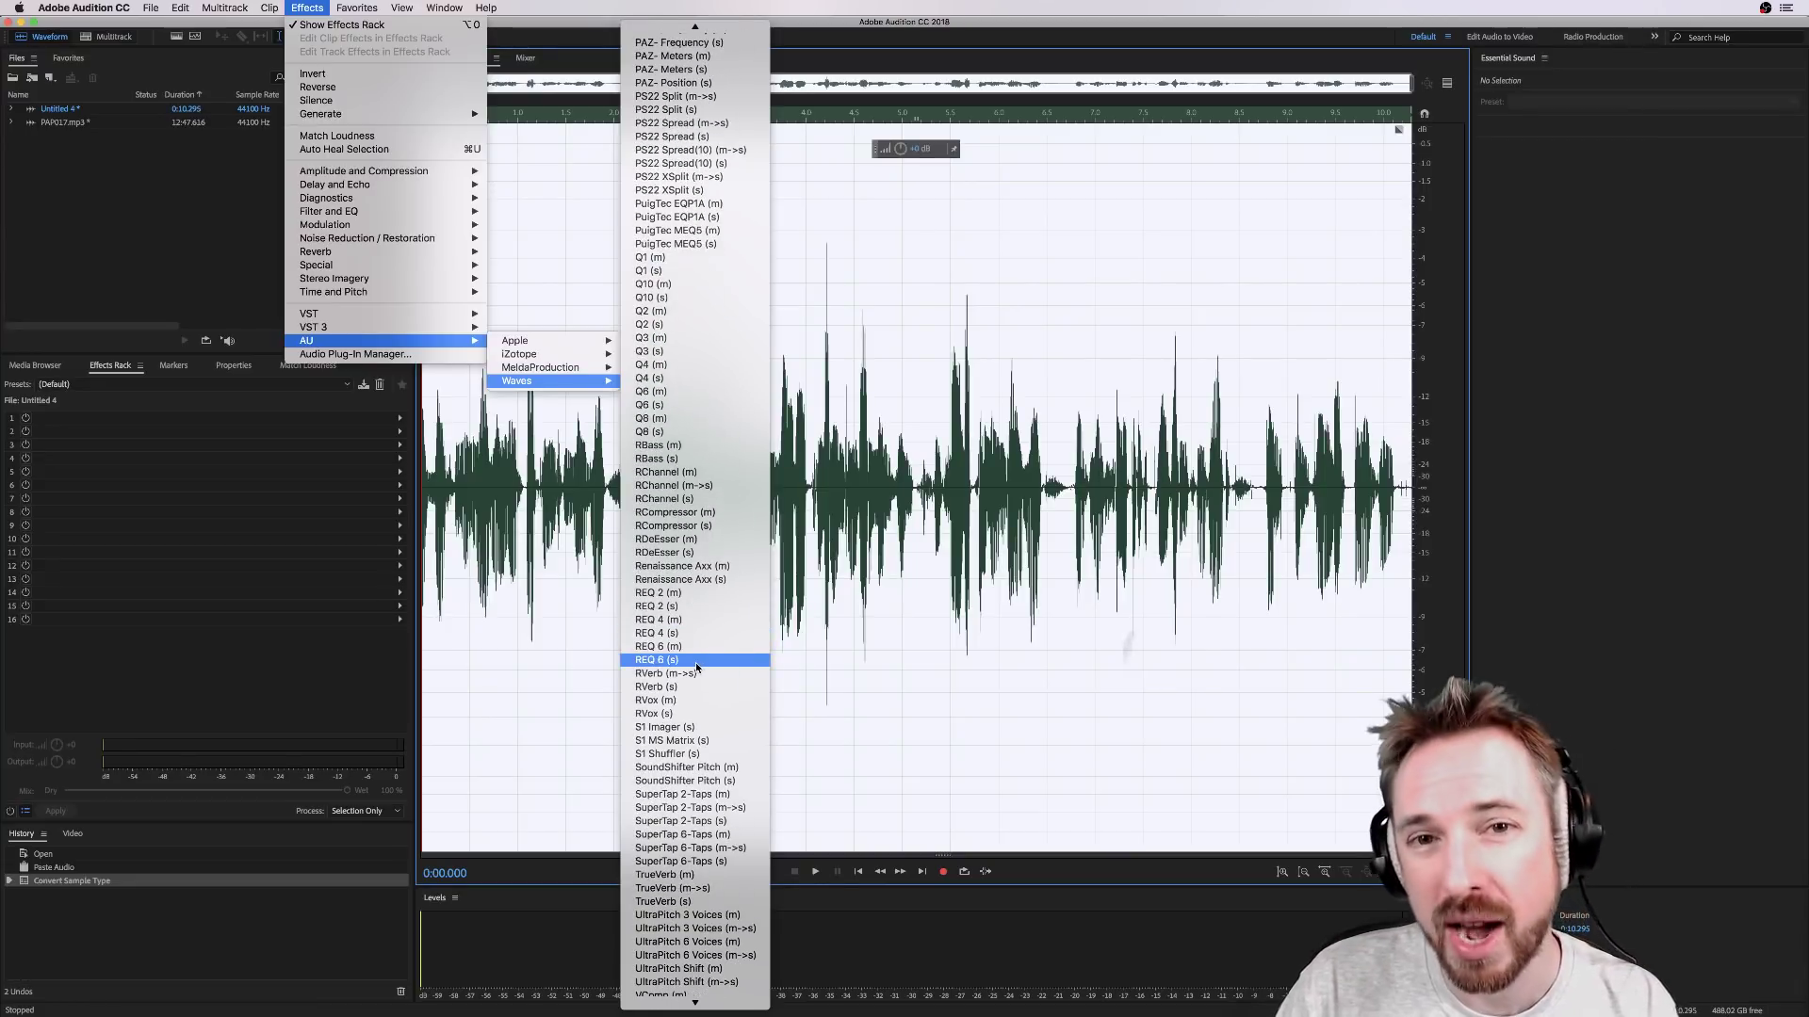
pyautogui.scroll(-4, 697, 667)
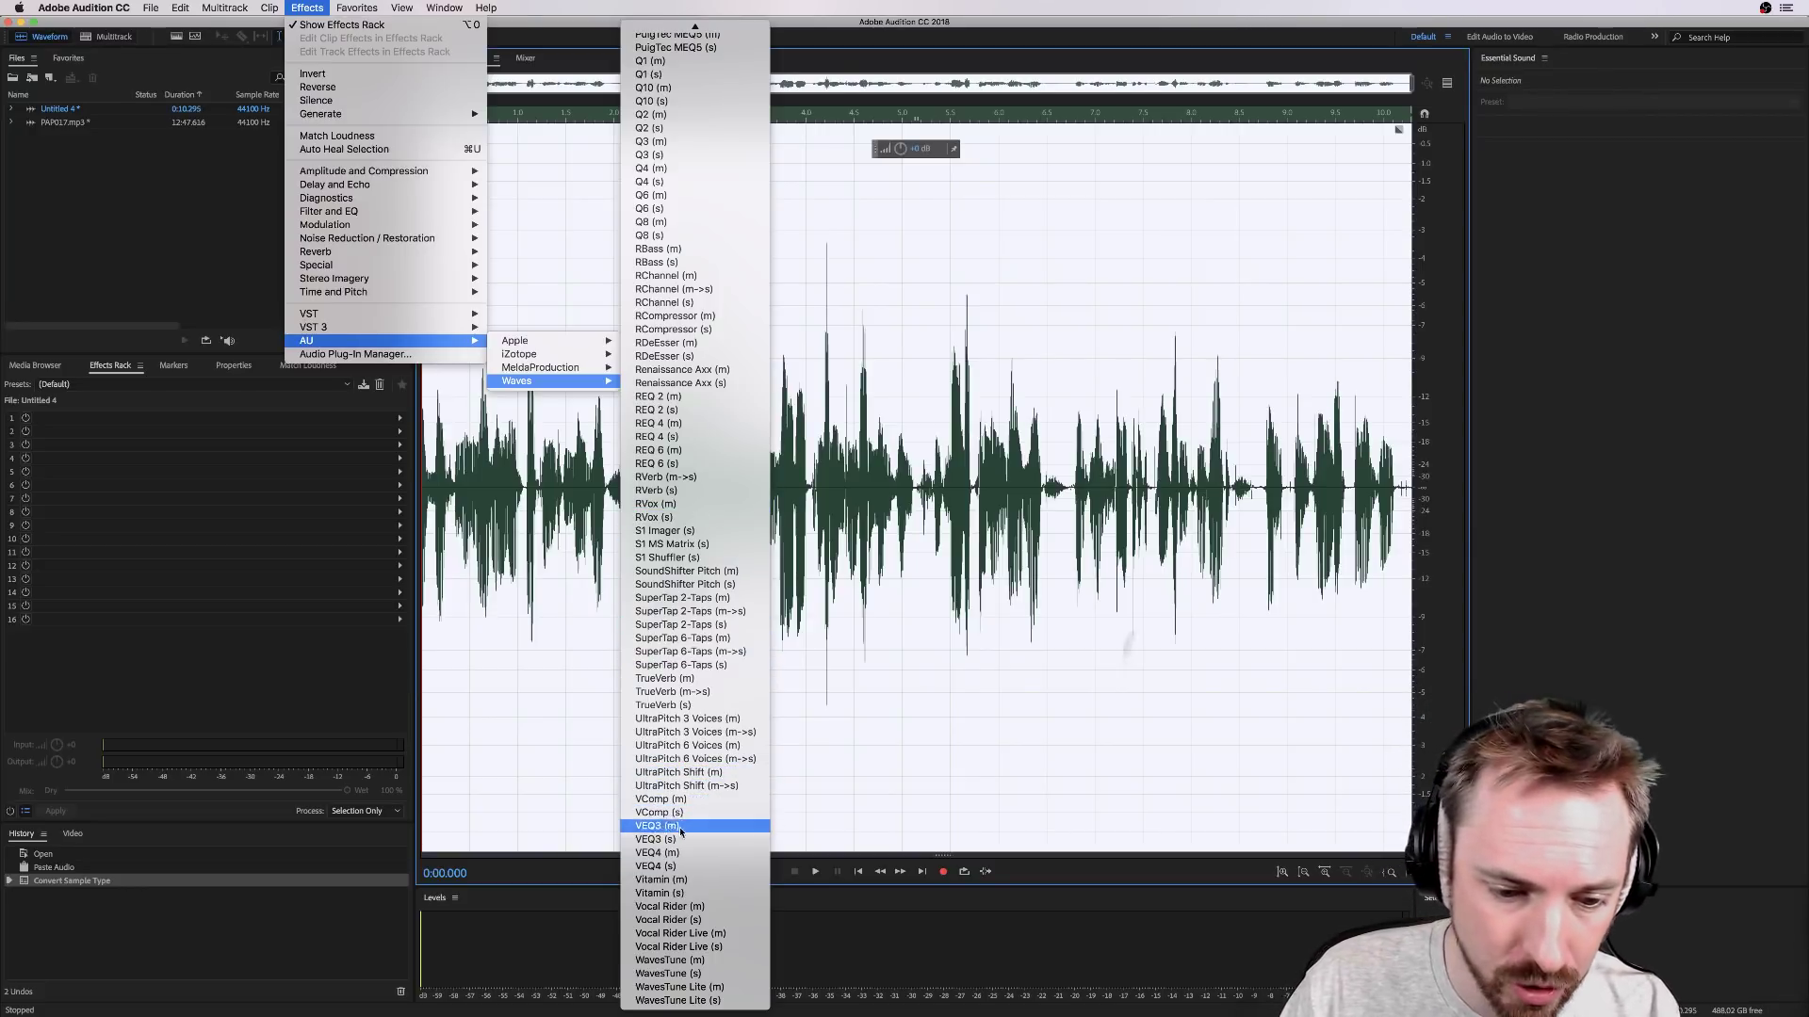
# Step: Open Waves Vocal Rider (m) on Untitled 4 and choose the Low Rider preset
pyautogui.click(683, 908)
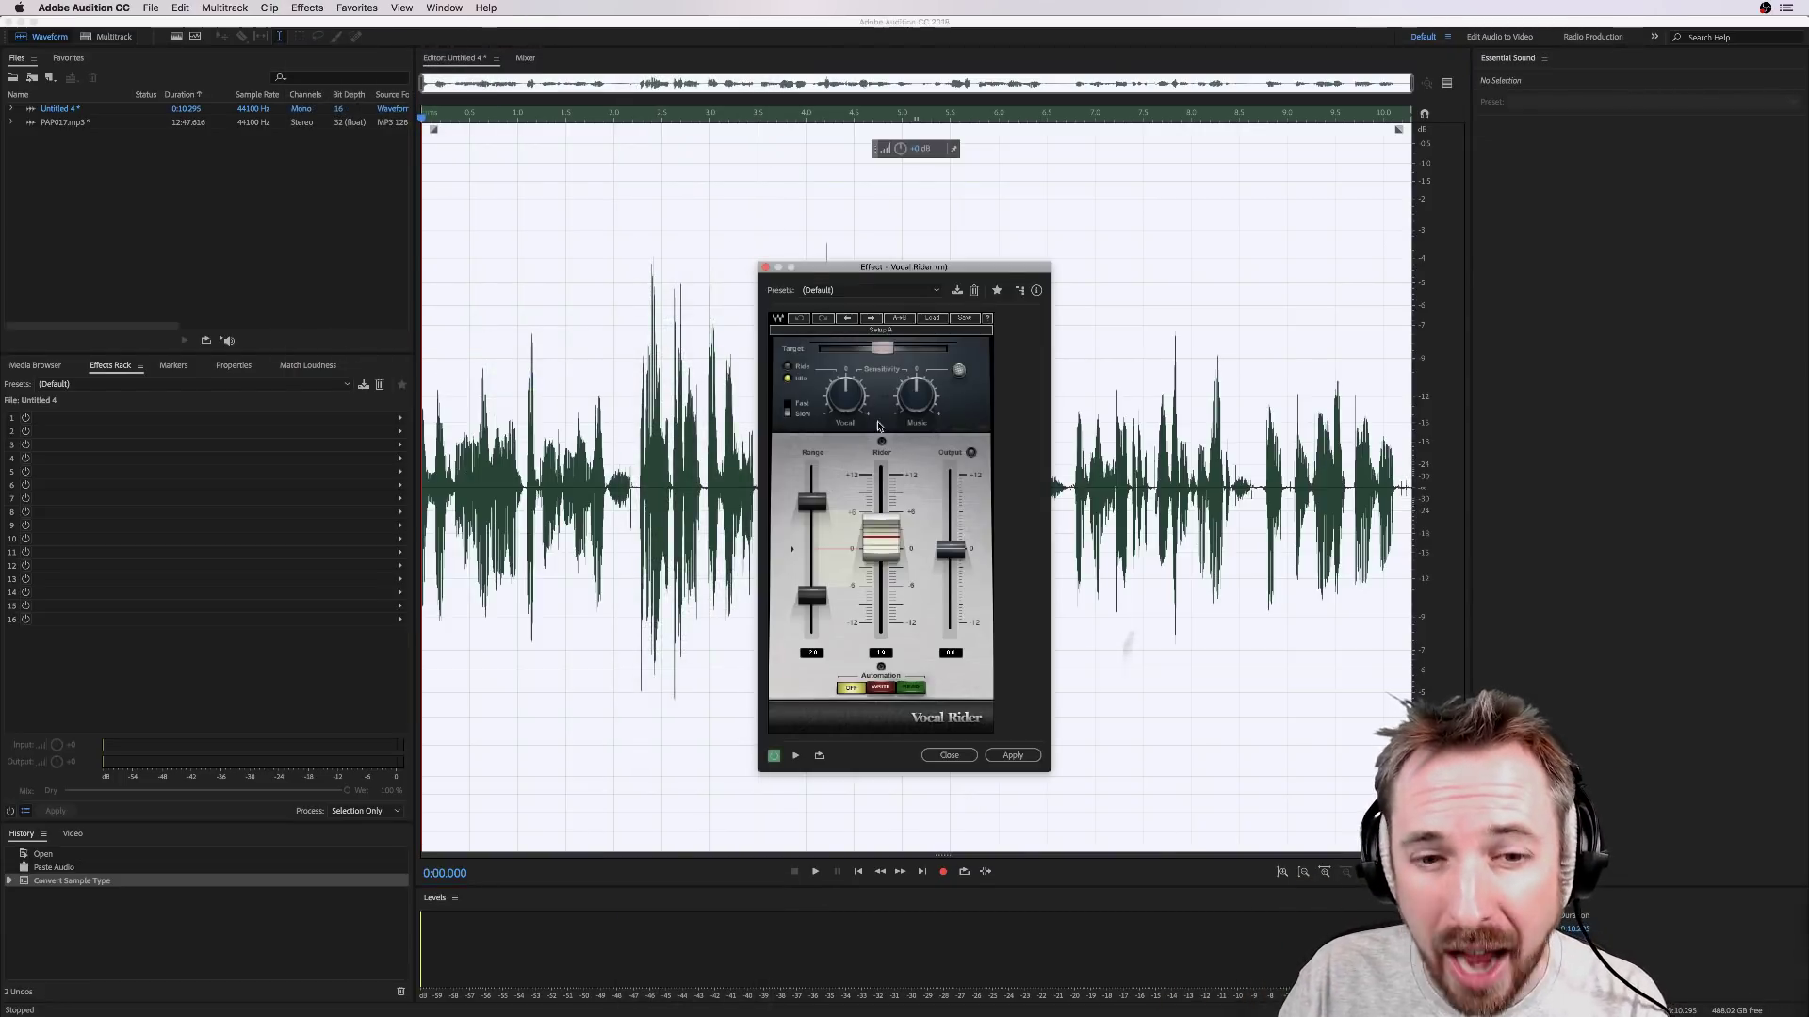
pyautogui.click(854, 292)
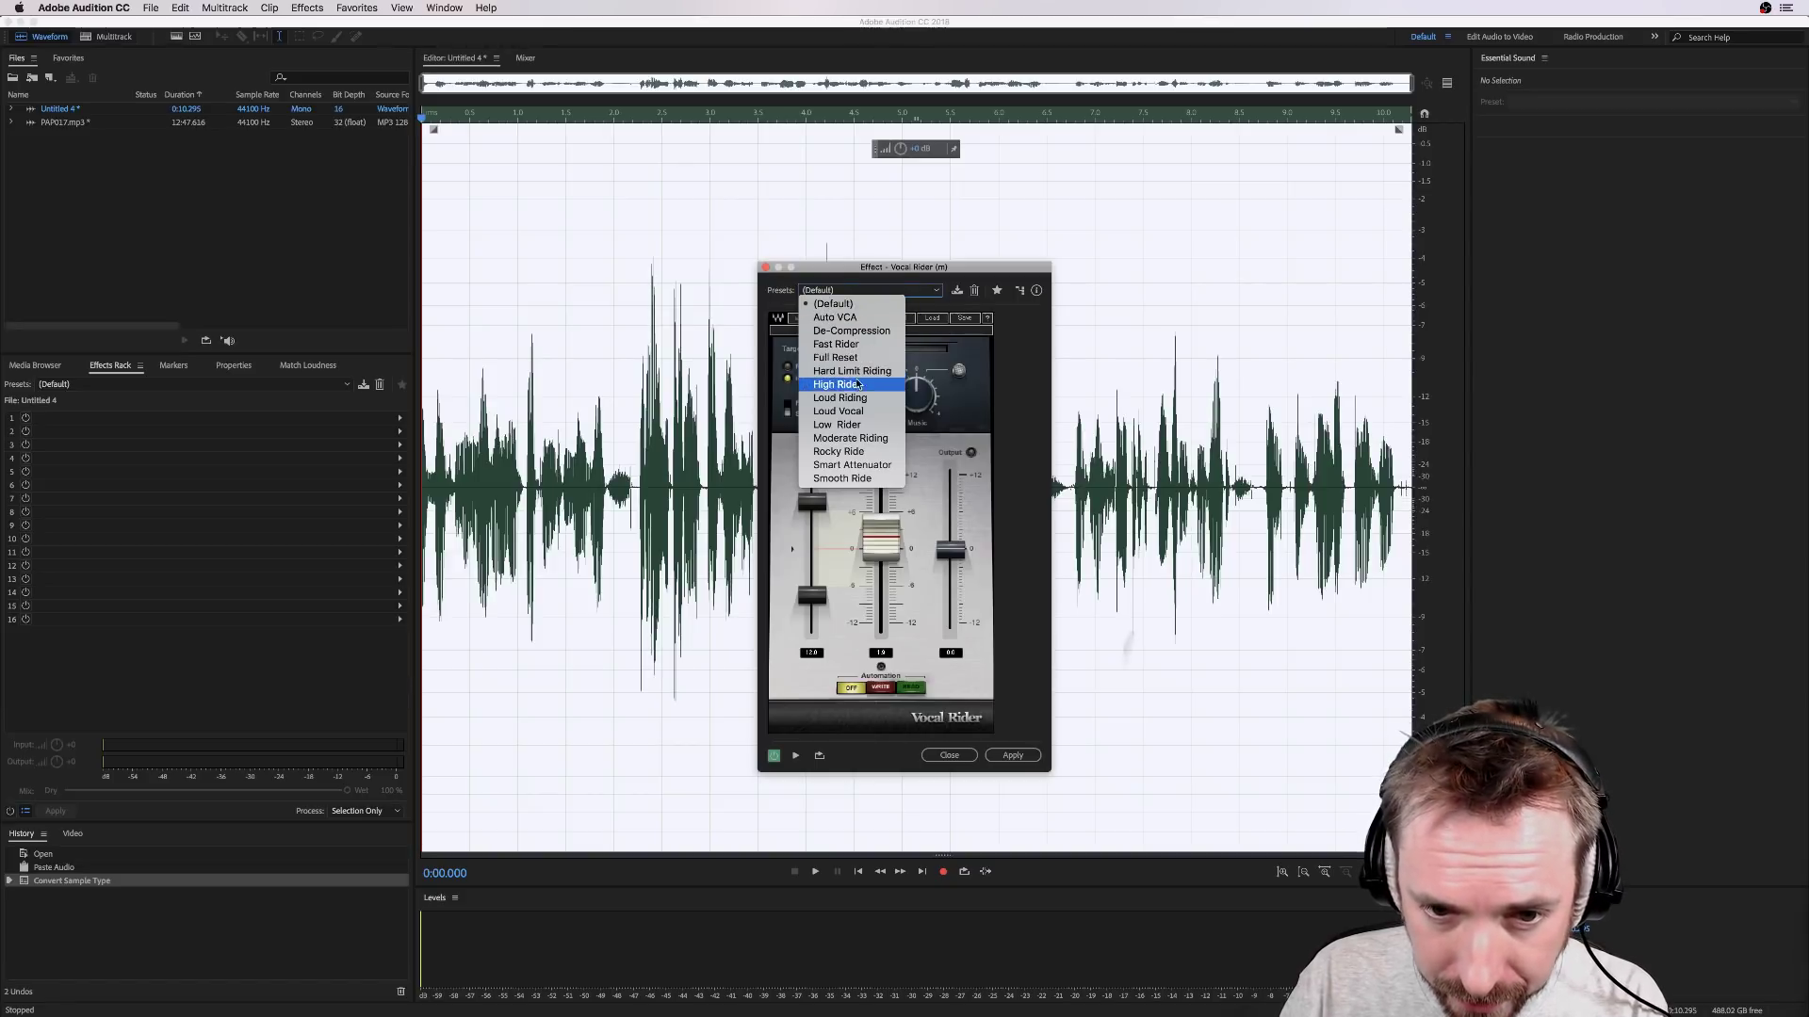
pyautogui.click(838, 425)
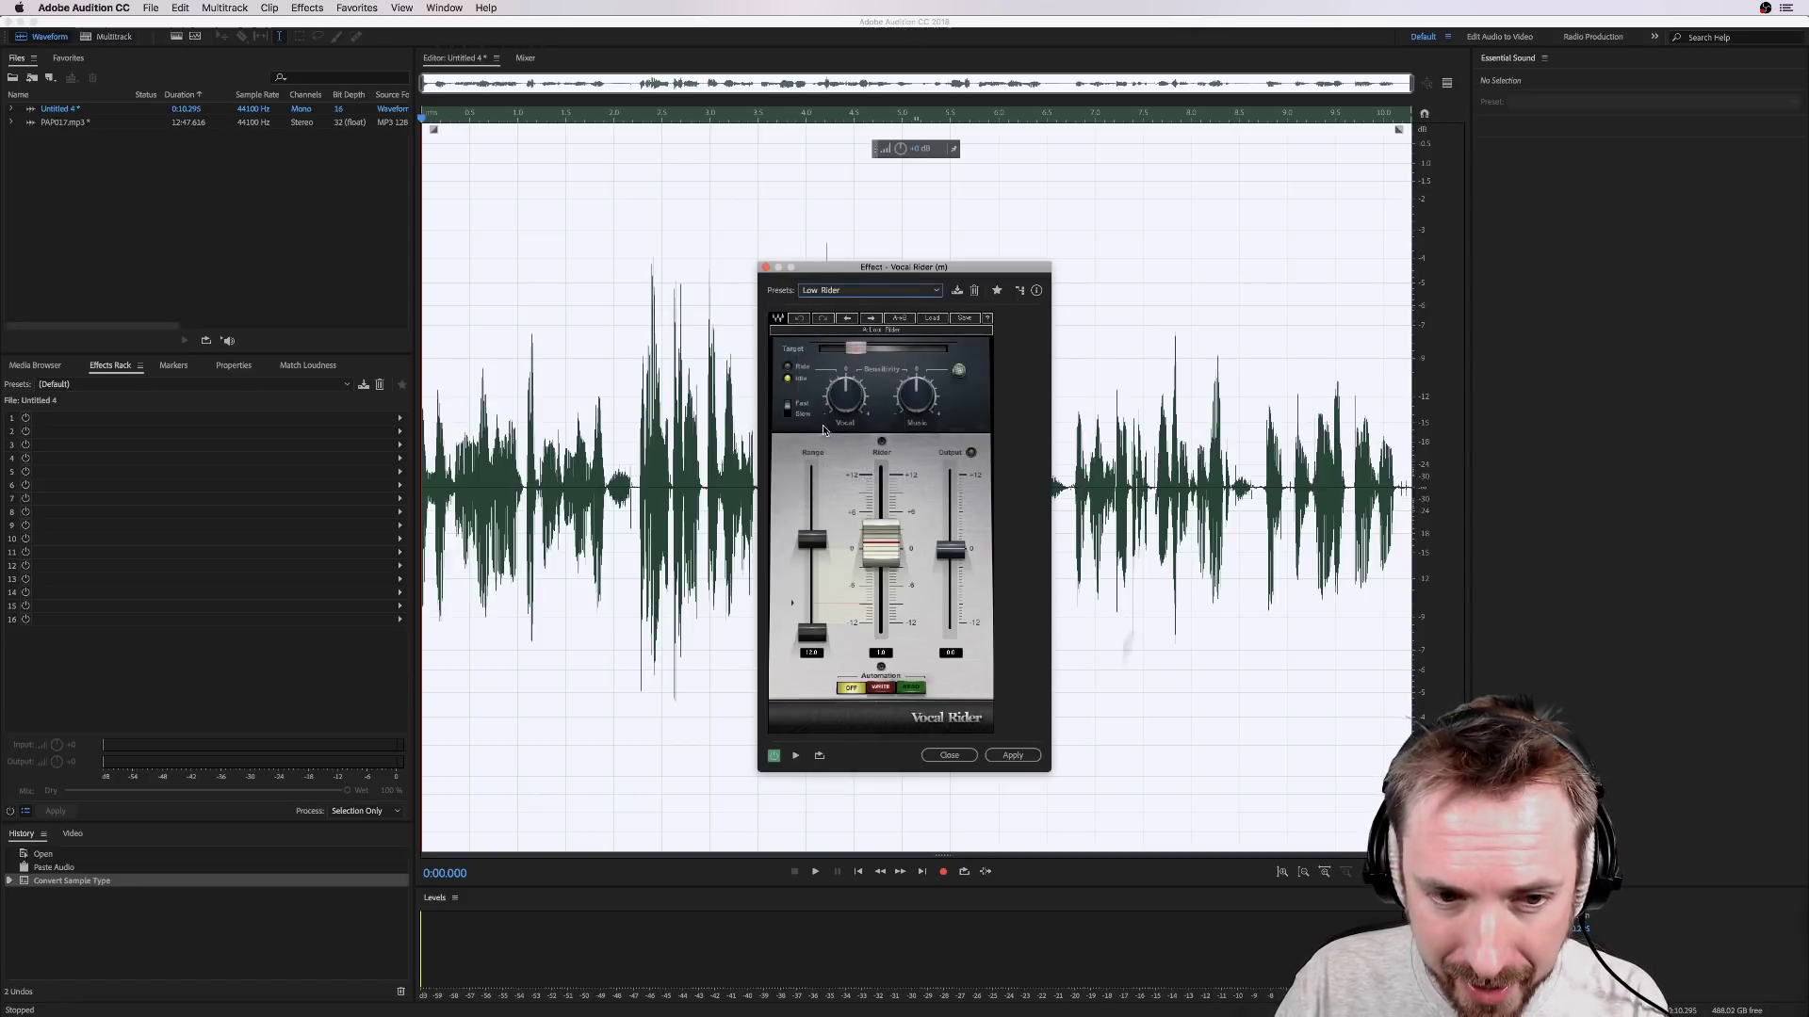
# Step: Preview the Untitled 4 excerpt through the Low Rider preset, then stop playback
pyautogui.press('space')
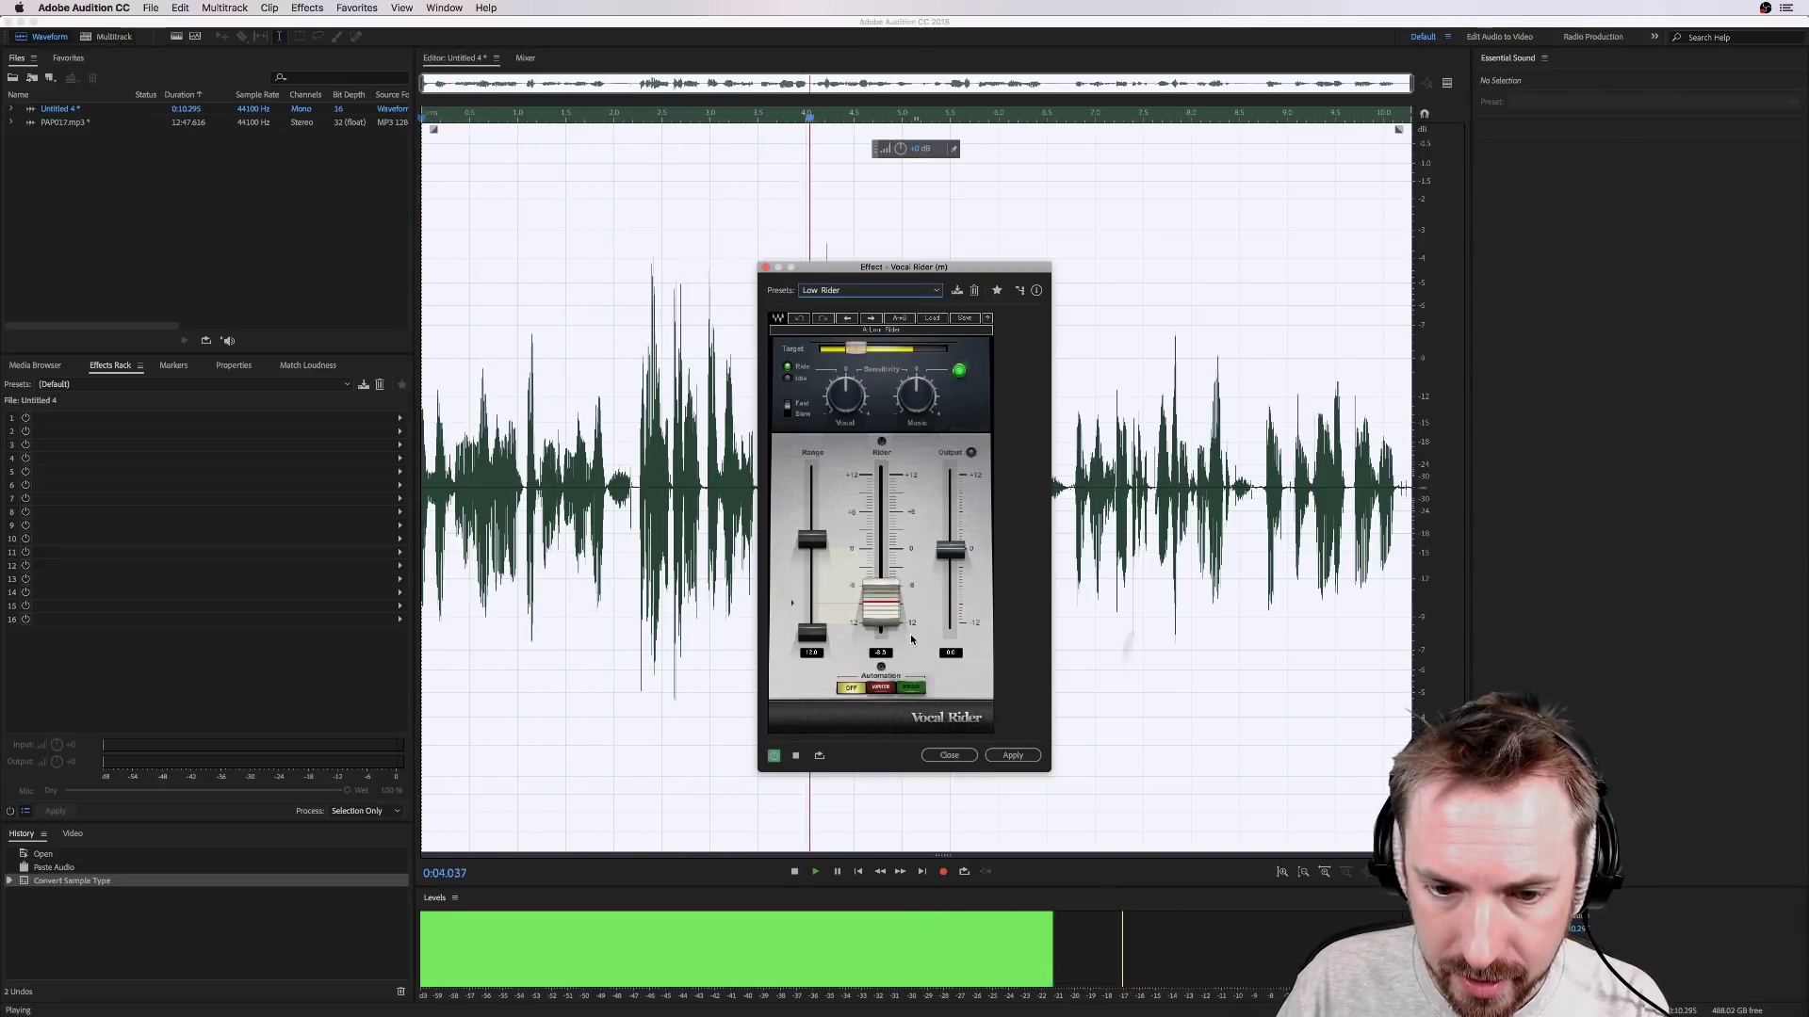
pyautogui.press('space')
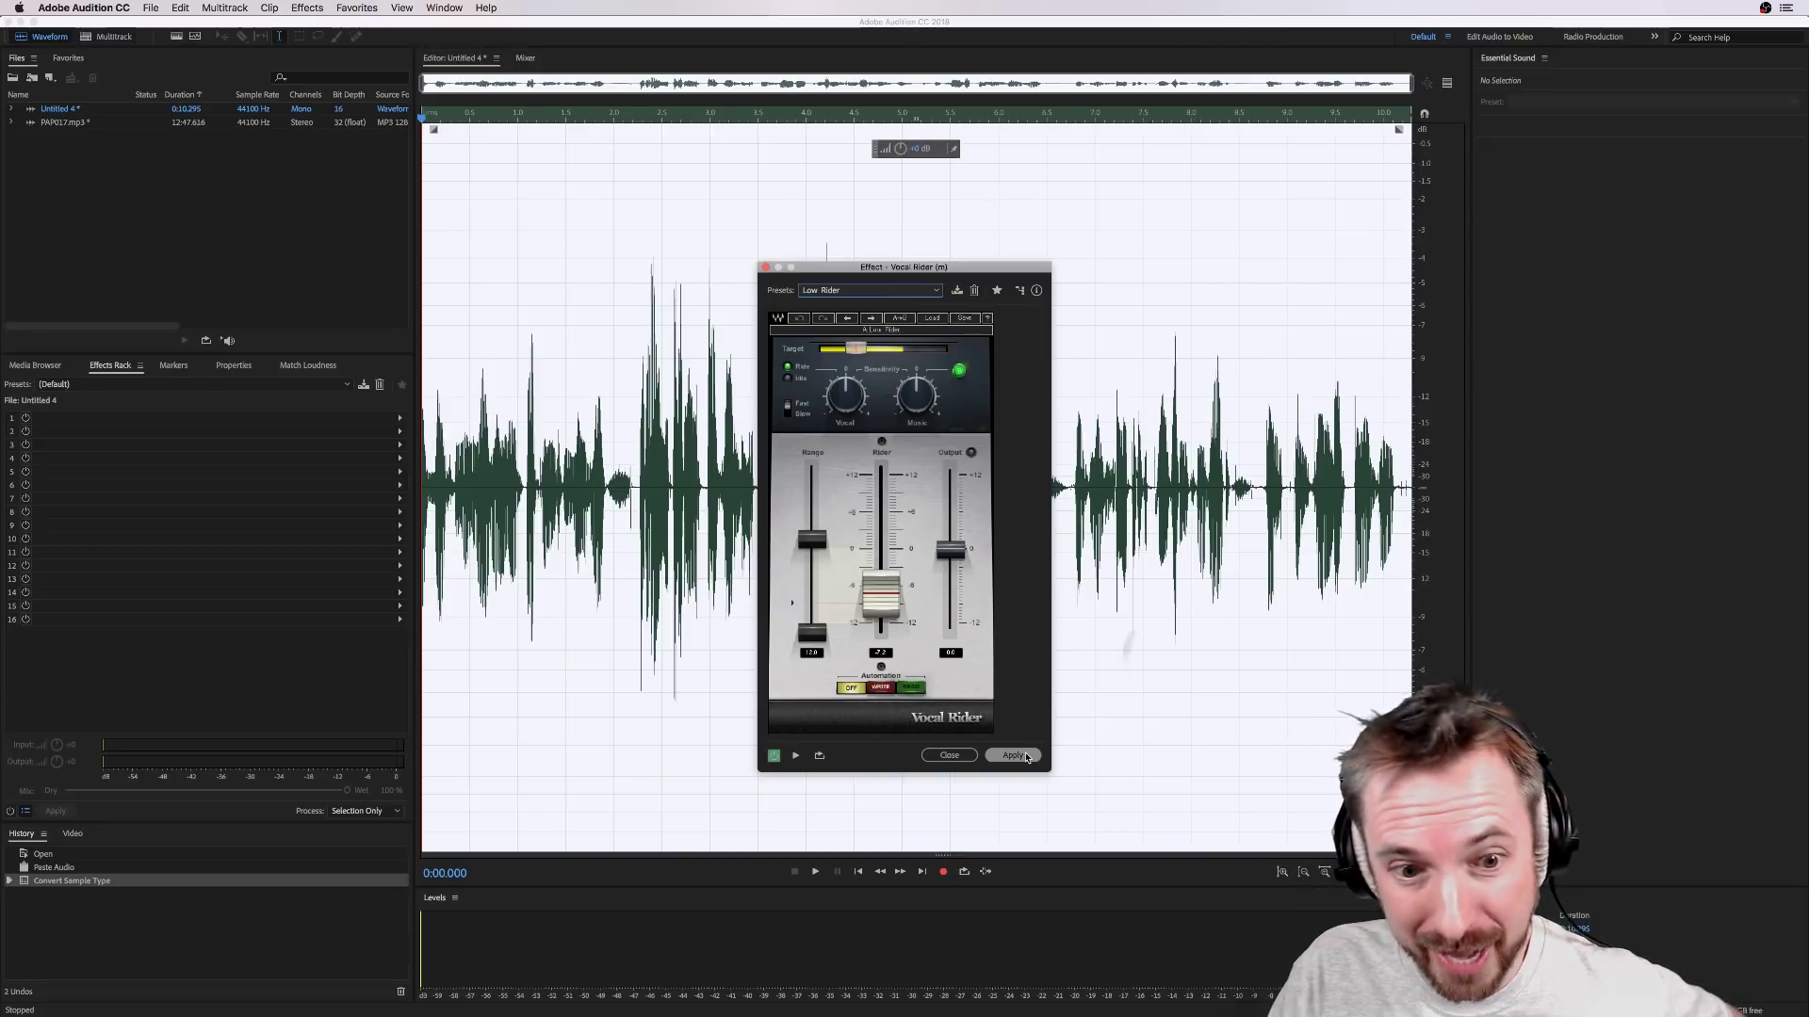
# Step: Apply Vocal Rider (m) with the Low Rider preset to Untitled 4
pyautogui.click(1013, 756)
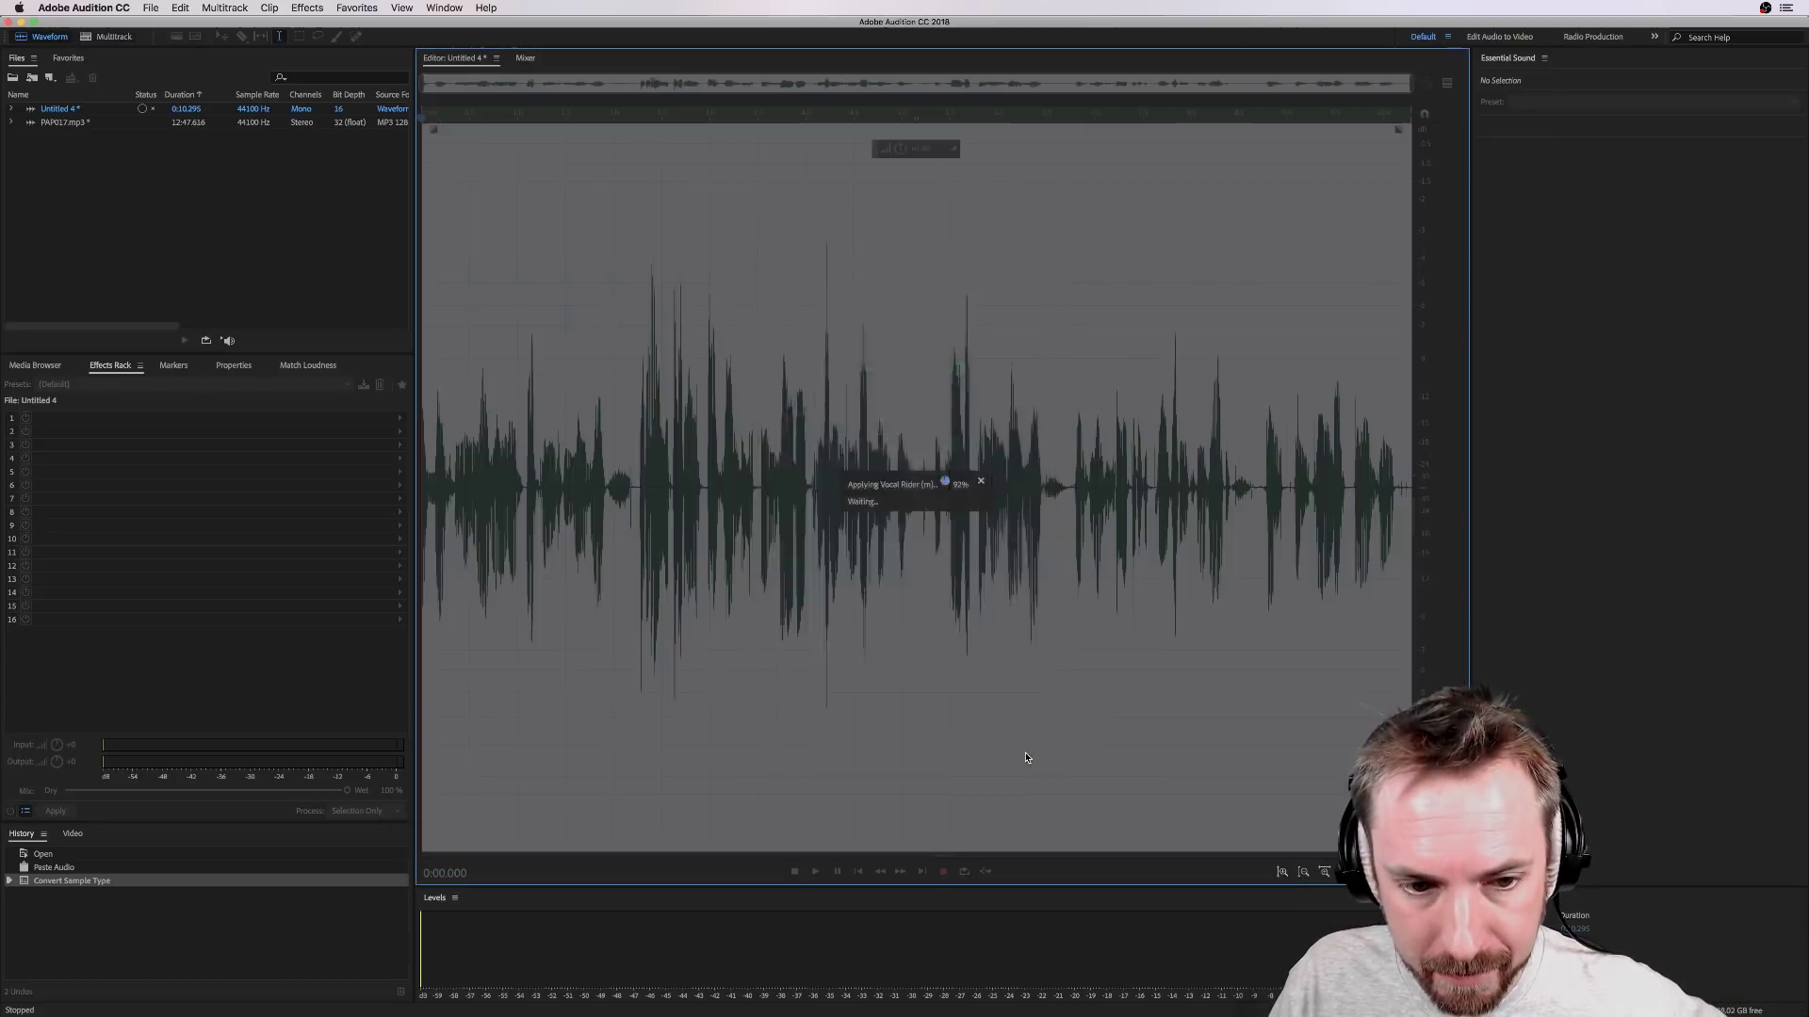